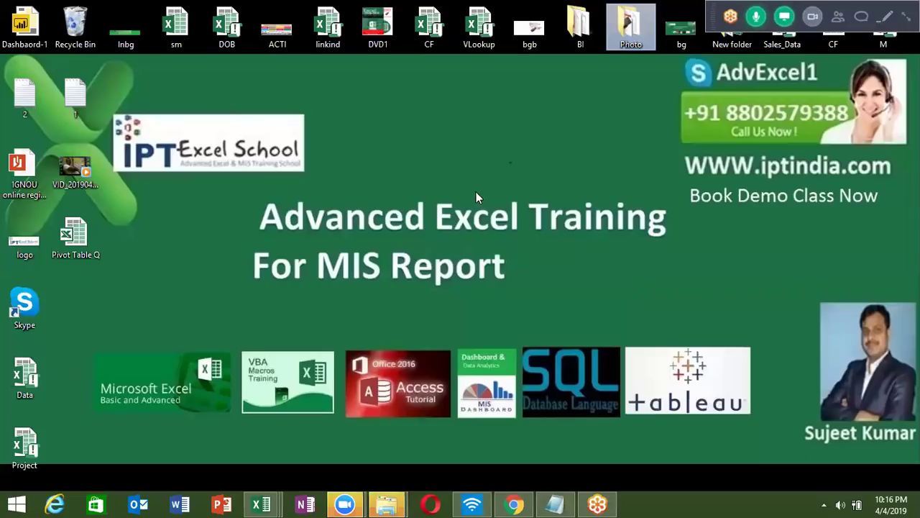
Step: Refresh the desktop and bring up the open Excel windows from the taskbar
right_click(464, 190)
click(496, 226)
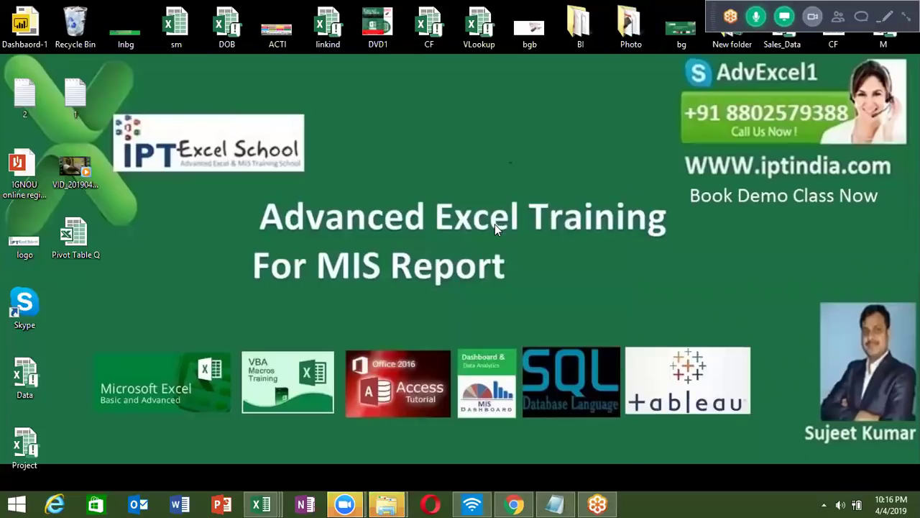
click(262, 503)
Step: Bring the Pivot Table Q workbook back up and scroll through sheet Ex1
click(408, 431)
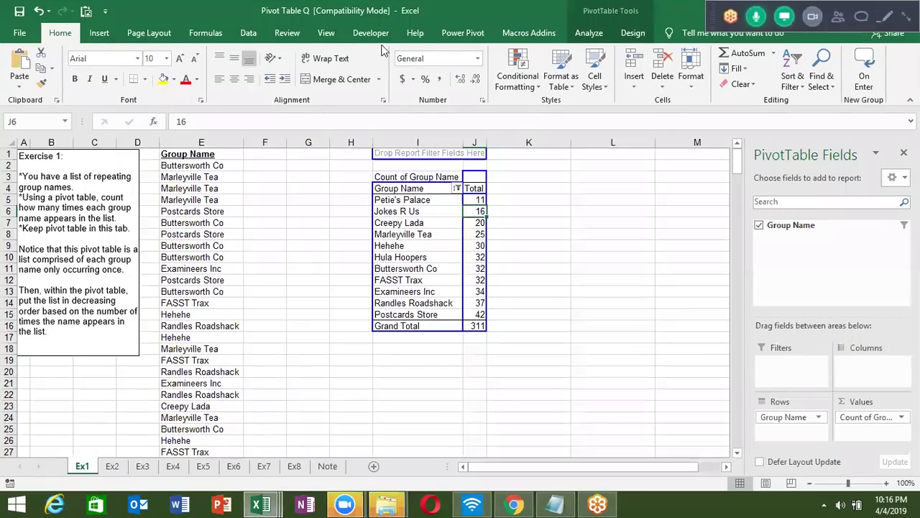
scroll(122, 287, down, 2)
scroll(131, 315, down, 5)
scroll(132, 309, up, 5)
scroll(135, 301, up, 2)
Step: Select the whole Group Name column E as the pivot source
click(193, 141)
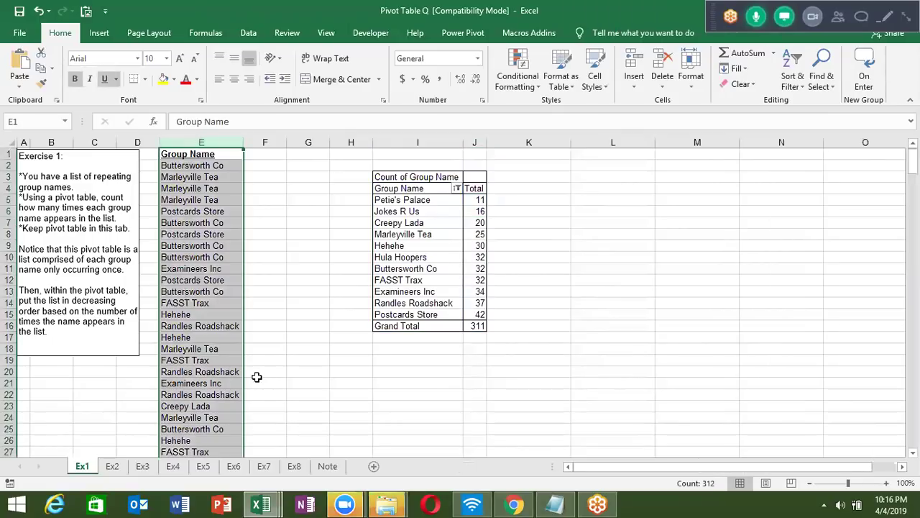
scroll(254, 376, down, 4)
scroll(216, 363, down, 6)
scroll(216, 363, up, 8)
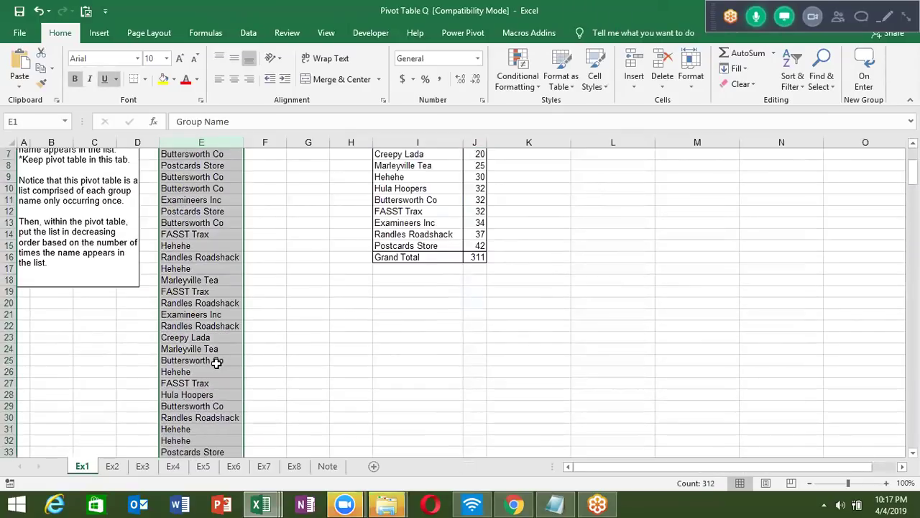
scroll(216, 363, up, 2)
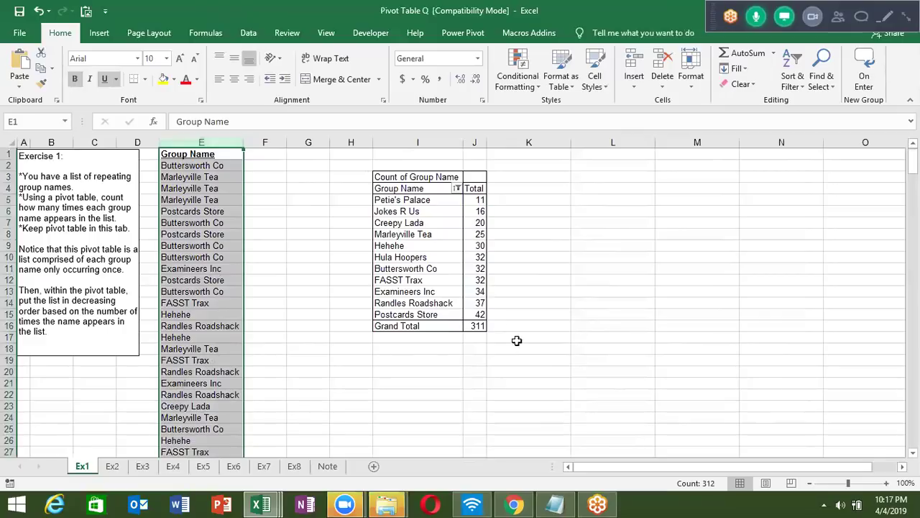
Step: Insert a PivotTable from column E on the existing sheet Ex1 at cell L3
click(102, 36)
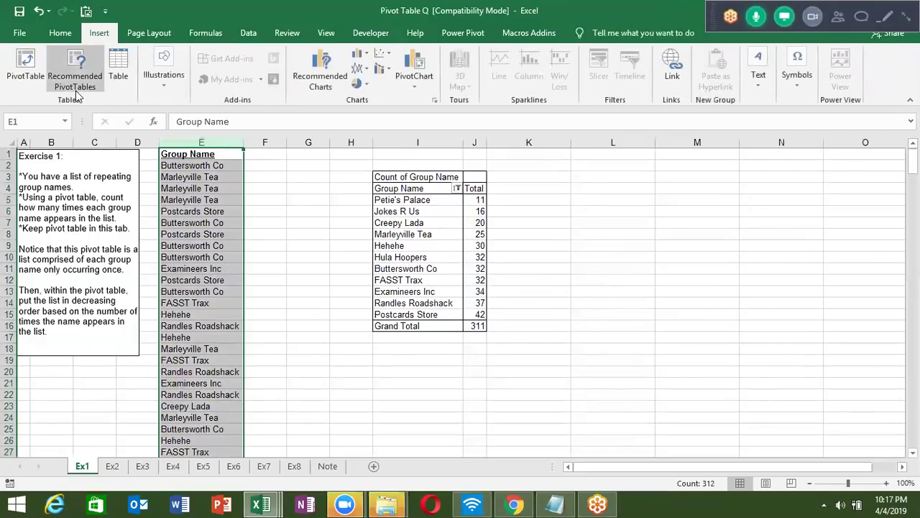
click(26, 72)
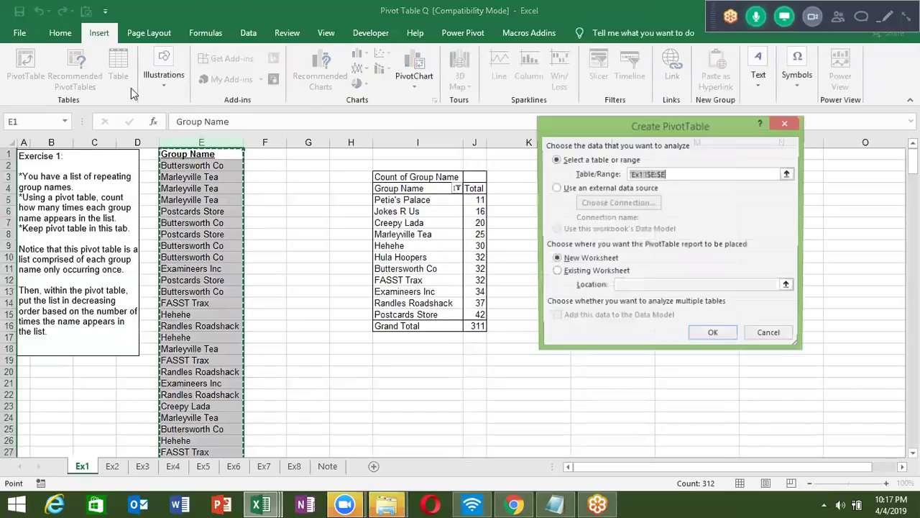
click(556, 271)
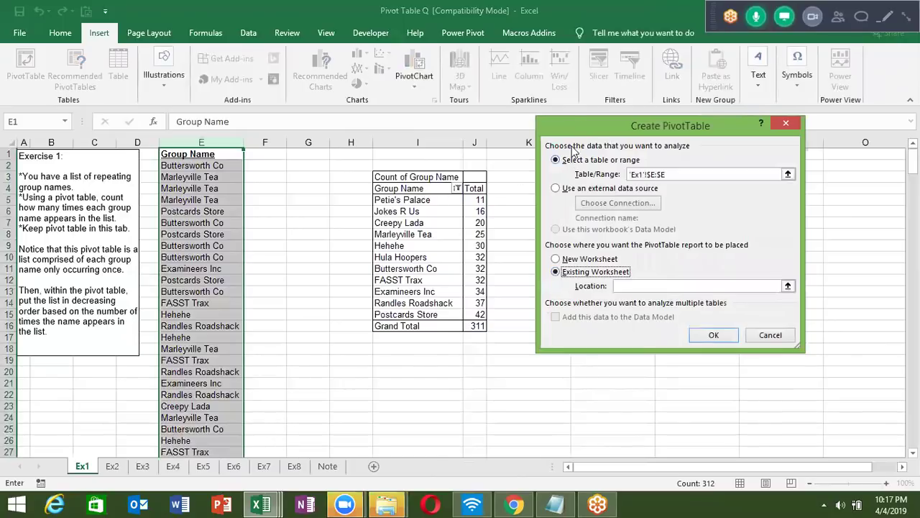
drag(572, 124, 690, 119)
click(591, 175)
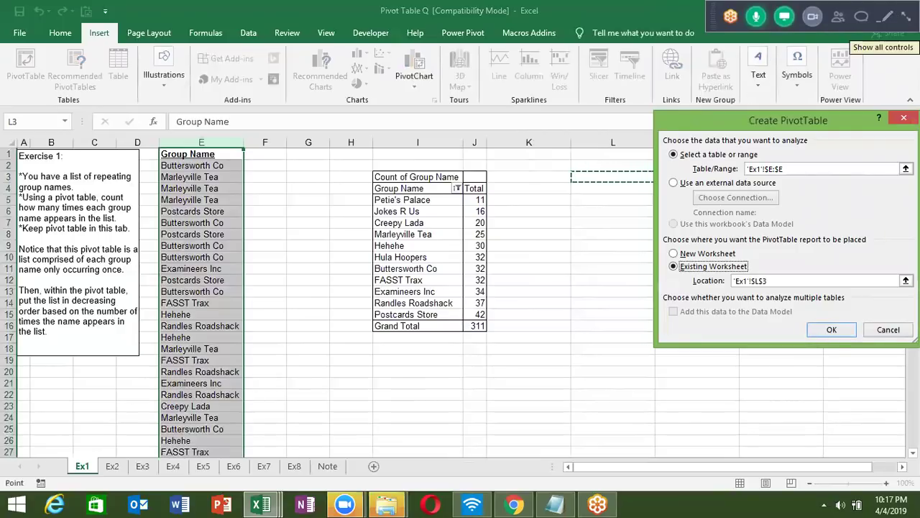
click(828, 331)
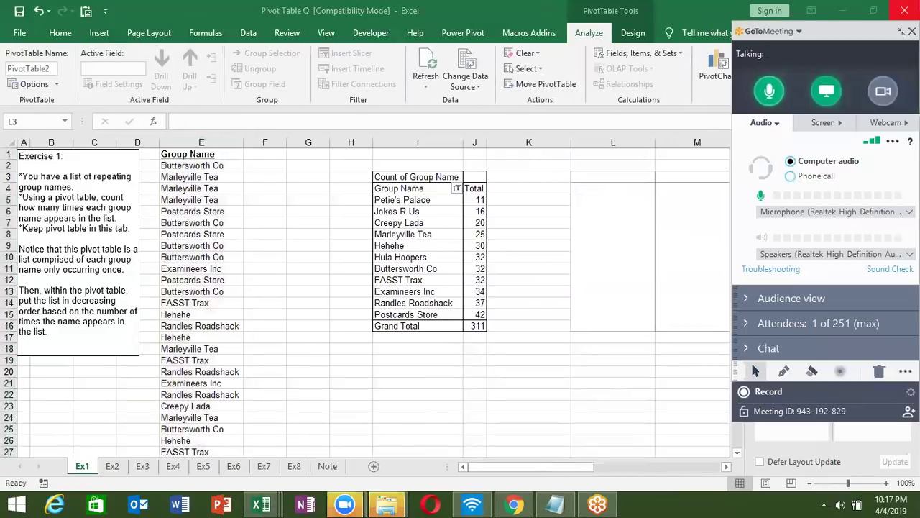
Step: Add Group Name to Rows and to Values as Count of Group Name
click(903, 31)
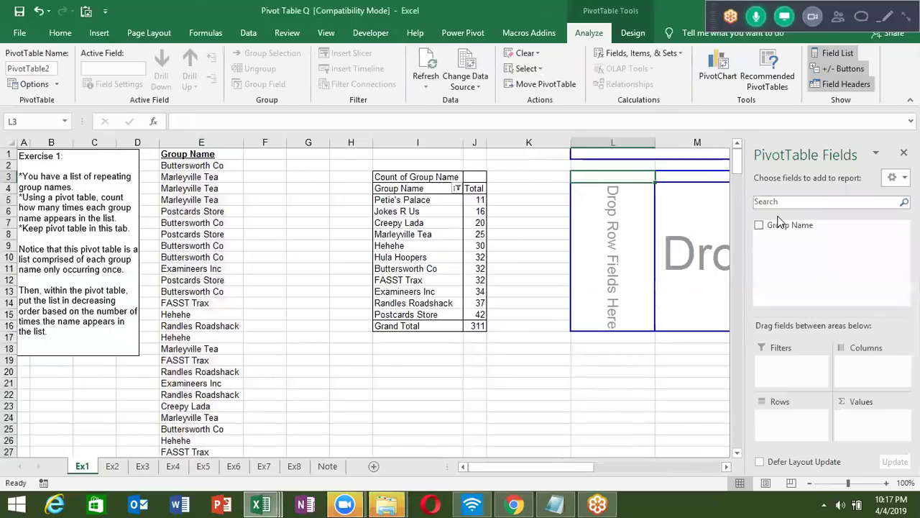
mouse_move(779, 224)
mouse_down()
mouse_move(804, 429)
mouse_move(791, 420)
mouse_up()
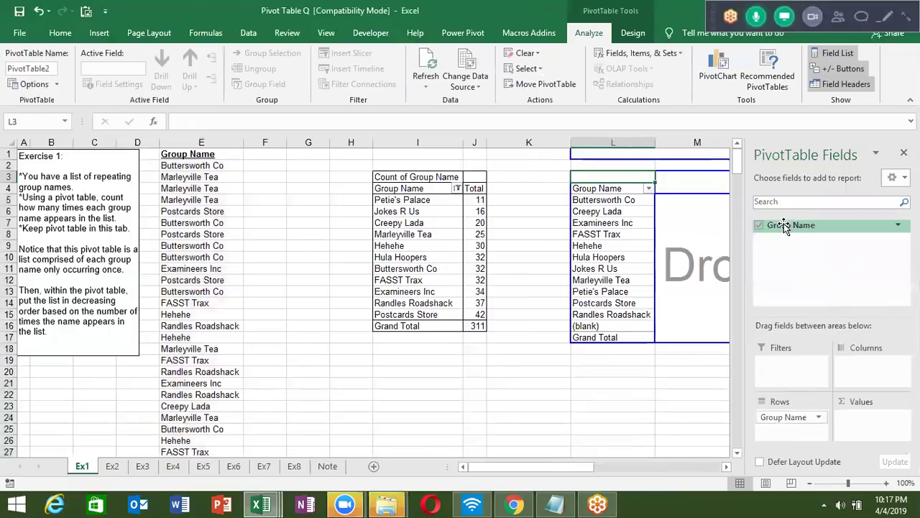
drag(786, 226, 858, 422)
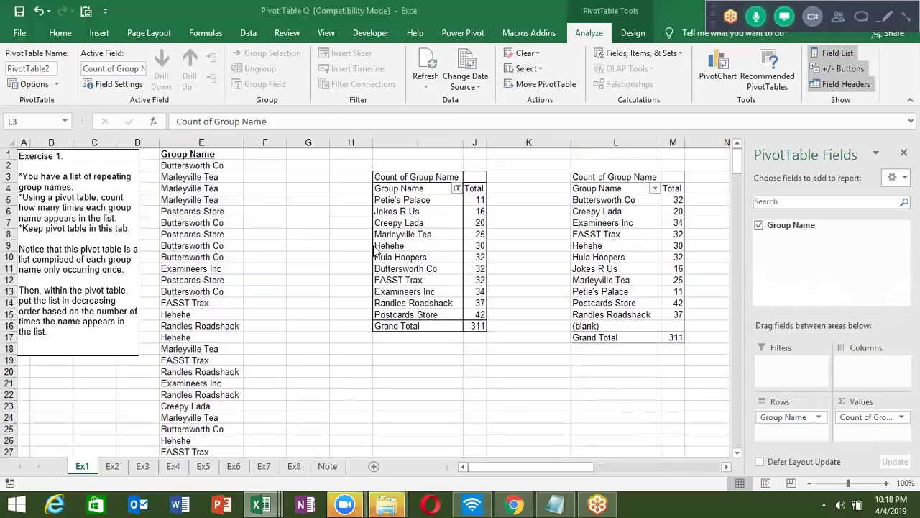
Step: Select Buttersworth Co and Petie's Palace in the pivot and group them as Group1
click(617, 216)
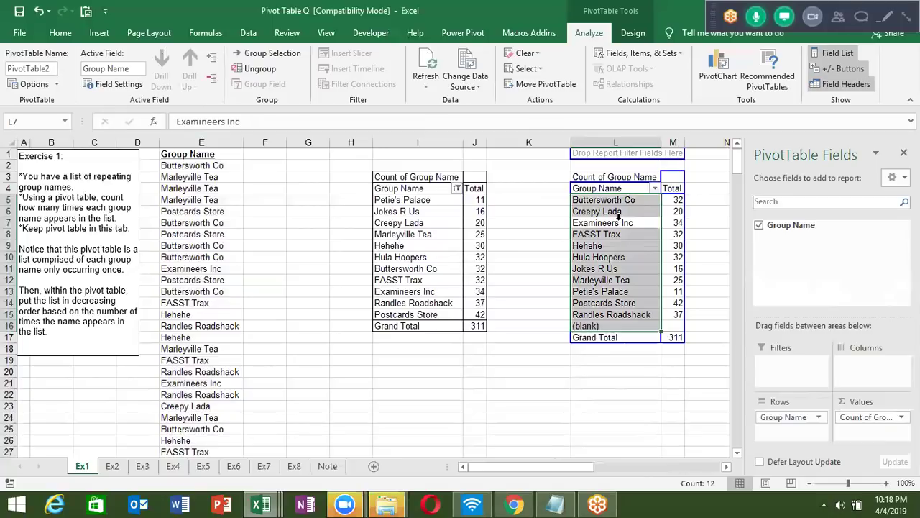
click(623, 211)
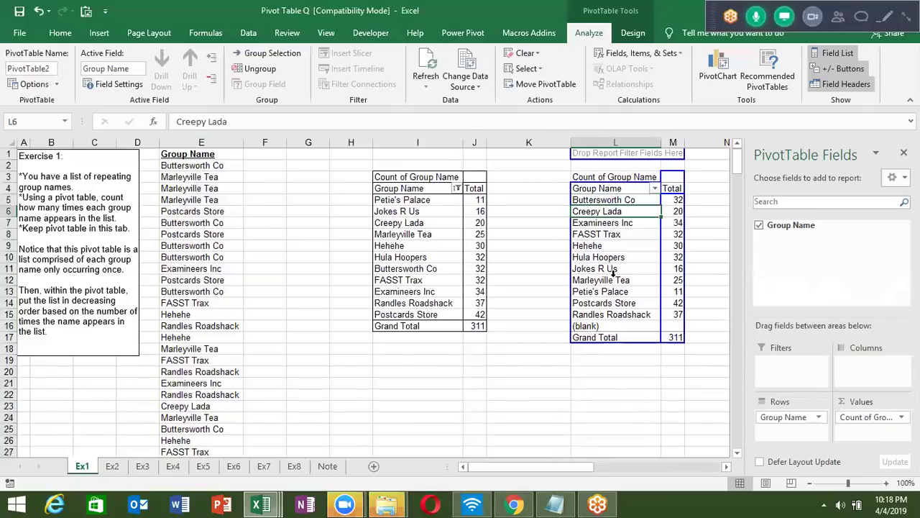
click(613, 195)
click(613, 199)
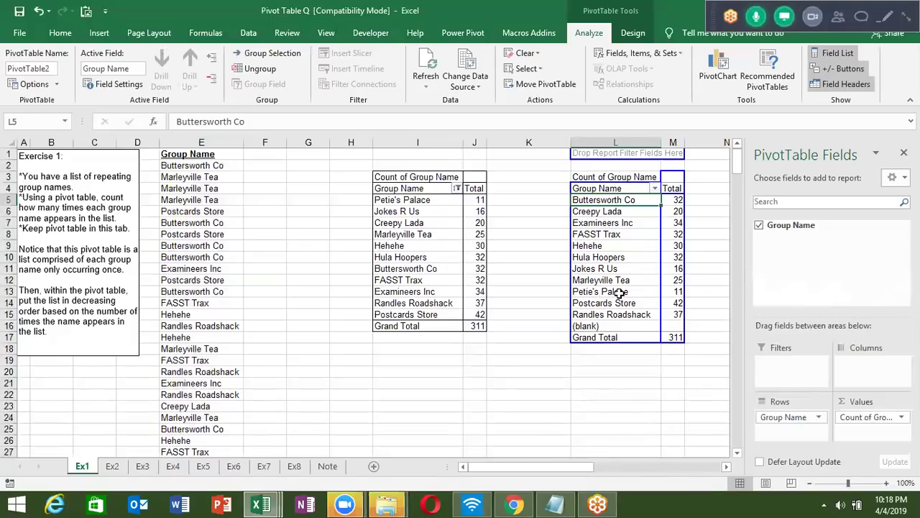
ctrl+click(619, 292)
right_click(620, 292)
mouse_move(656, 186)
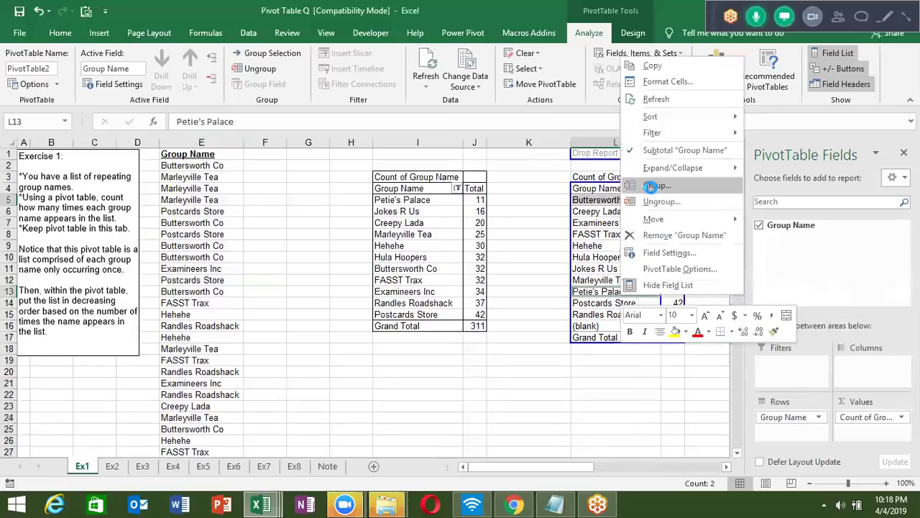
click(655, 186)
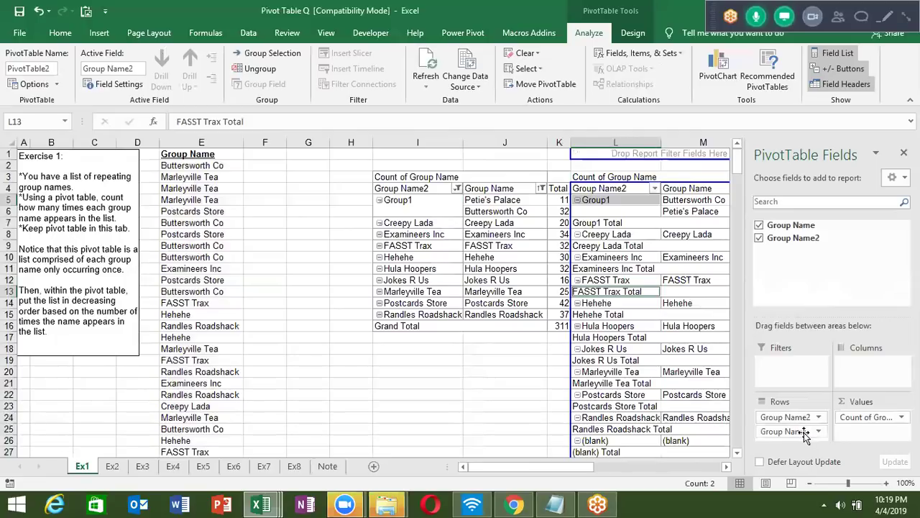
Step: Remove Group Name from Rows and rename Group1 to 'New Group' (count 43)
drag(804, 434, 803, 433)
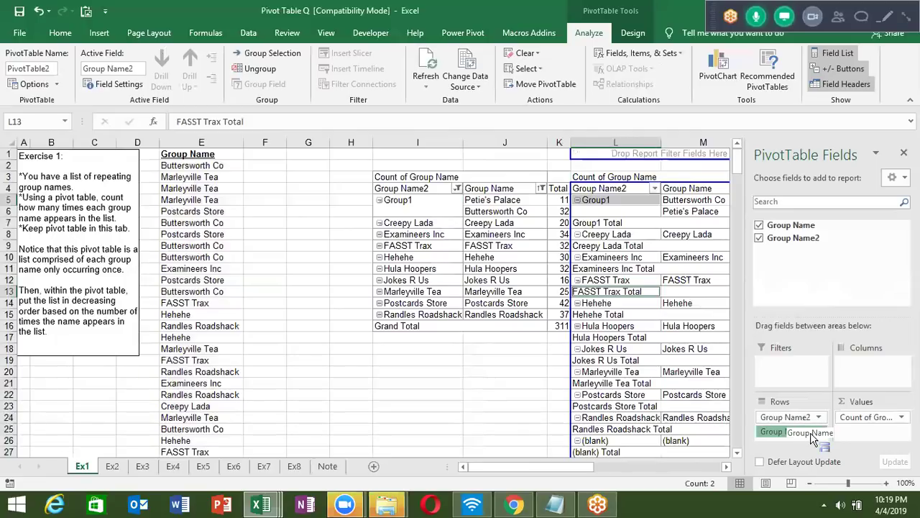
drag(804, 434, 828, 272)
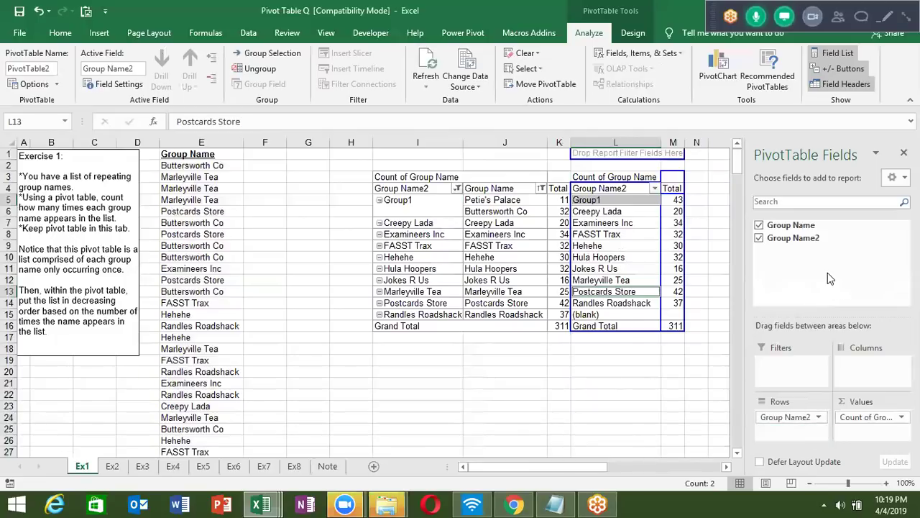
click(635, 219)
click(627, 201)
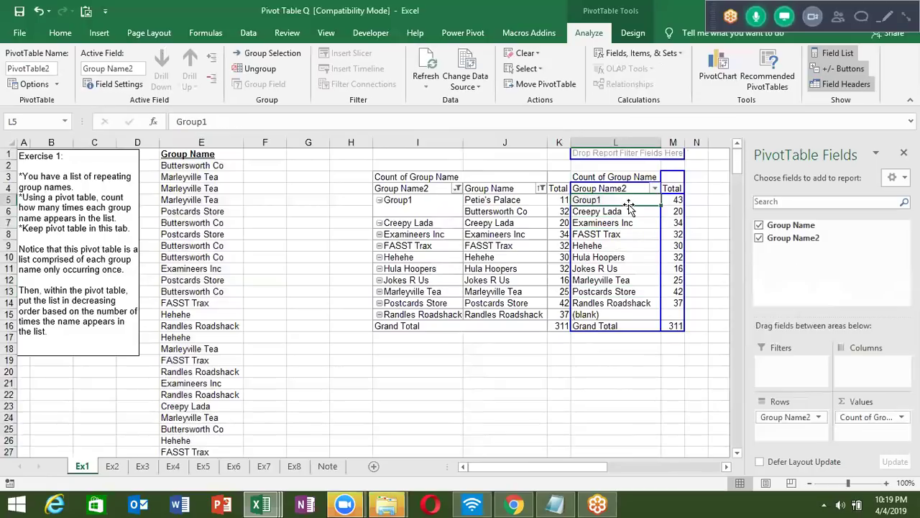
text(New Gro)
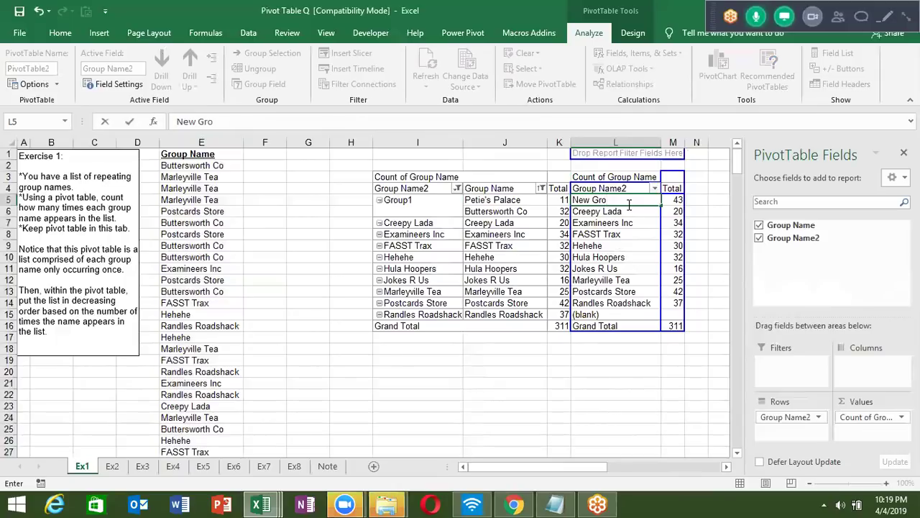
text(up)
key(Return)
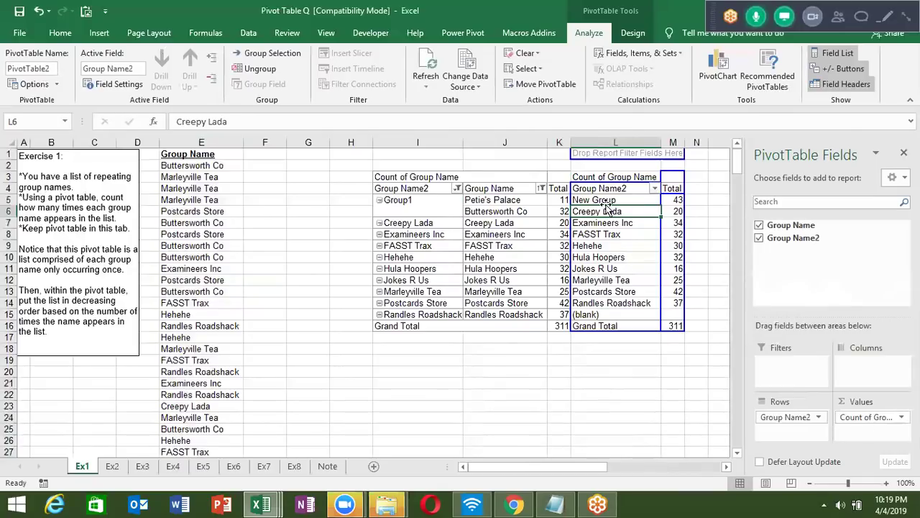
click(501, 224)
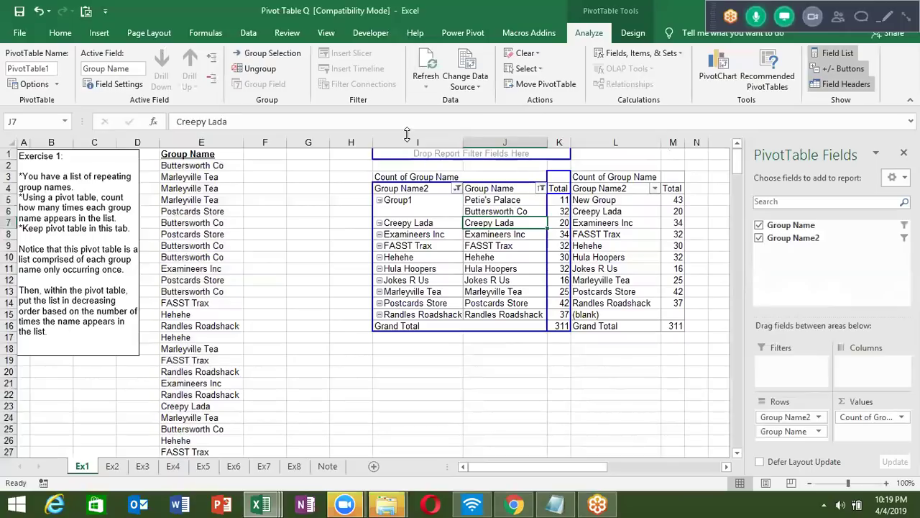
Step: Try deleting columns I:J holding the left pivot table, and dismiss Excel's blocking warning
drag(410, 138, 532, 137)
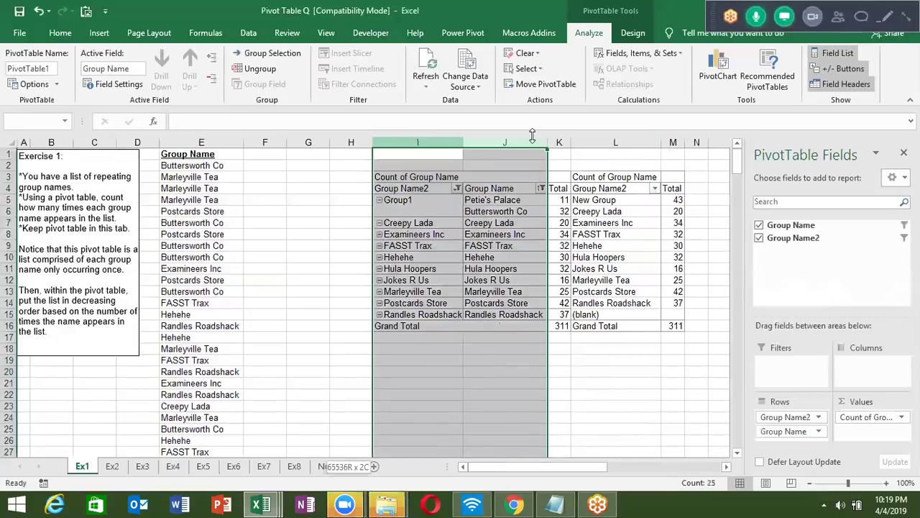
key(ctrl+minus)
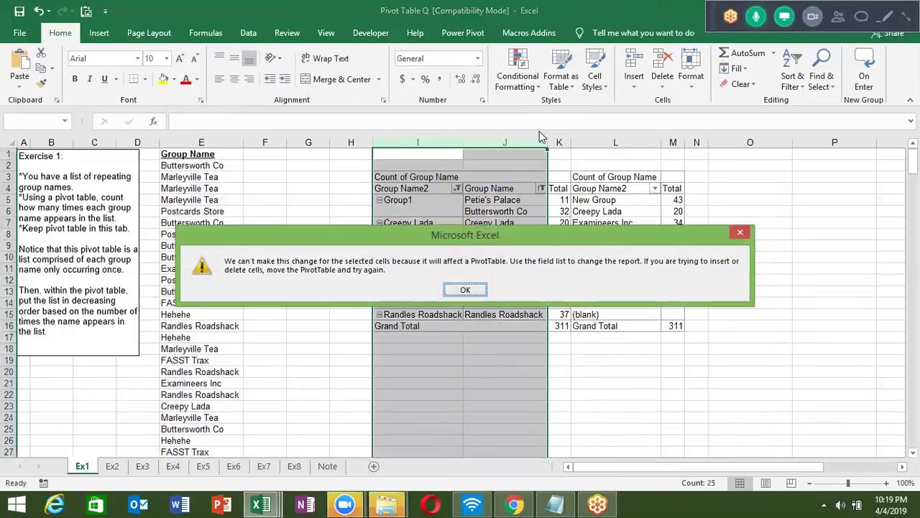
key(Return)
click(631, 213)
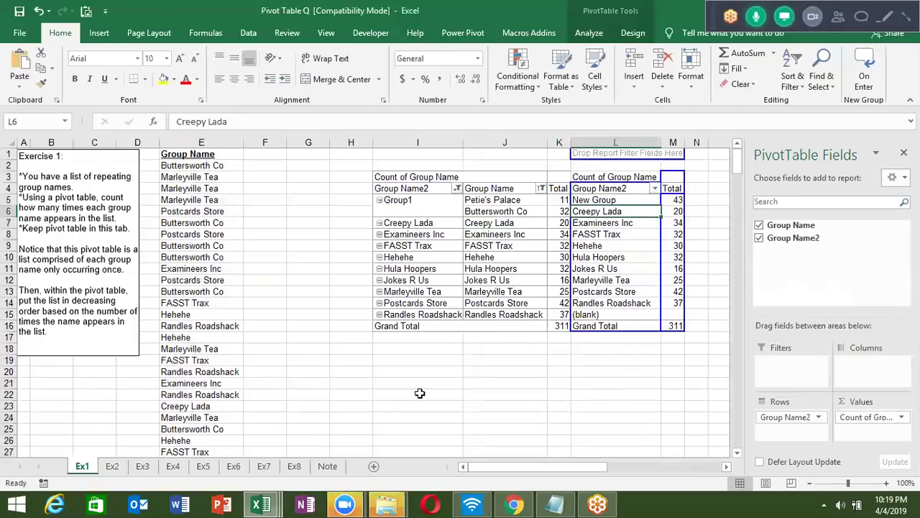
Step: Switch to sheet Ex2 and inspect its two revenue-by-segment pivot tables
click(109, 466)
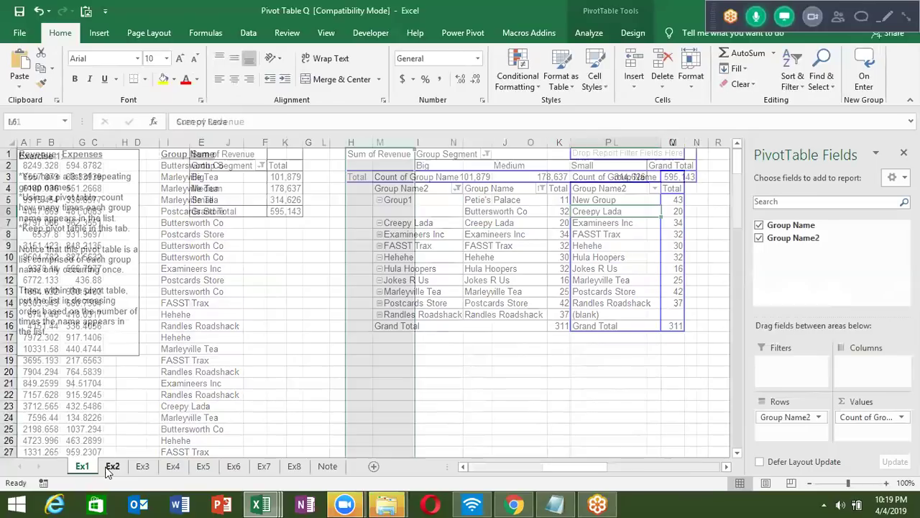
click(246, 303)
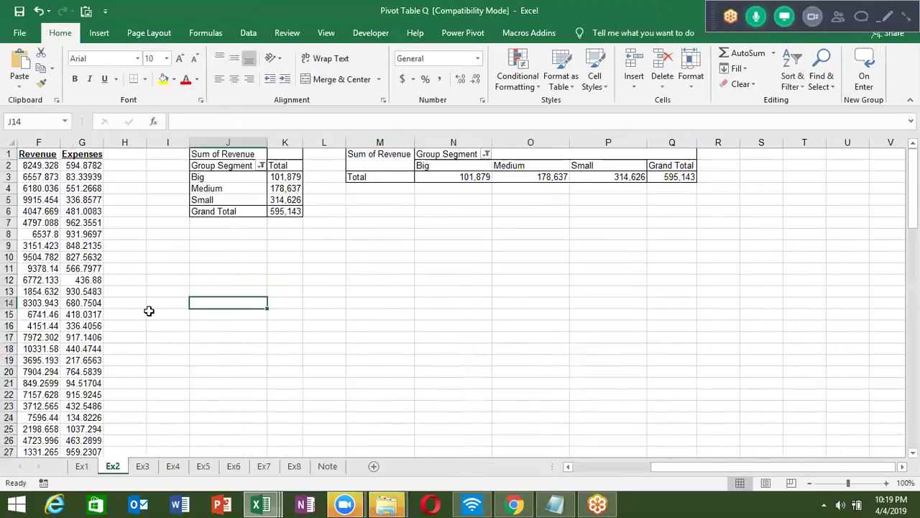
scroll(135, 306, down, 1)
scroll(135, 306, up, 1)
click(239, 191)
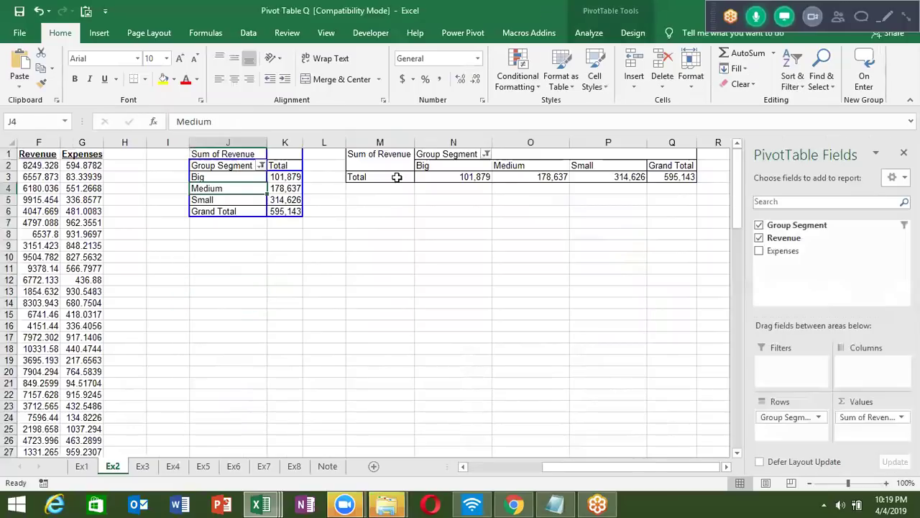
click(396, 177)
click(471, 176)
scroll(72, 284, down, 2)
scroll(94, 277, up, 2)
Step: Select the Group Segment, Revenue and Expenses source columns to check their totals
key(Left)
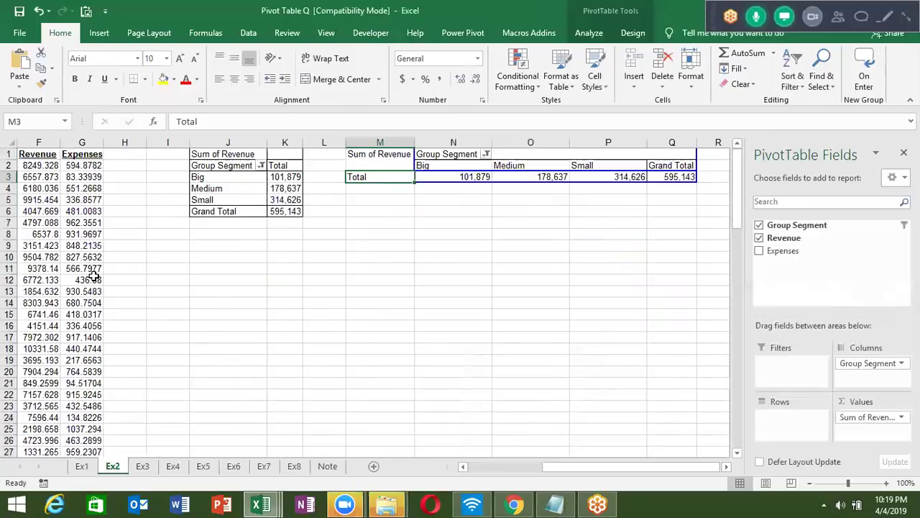
key(Home)
key(Up)
key(Up)
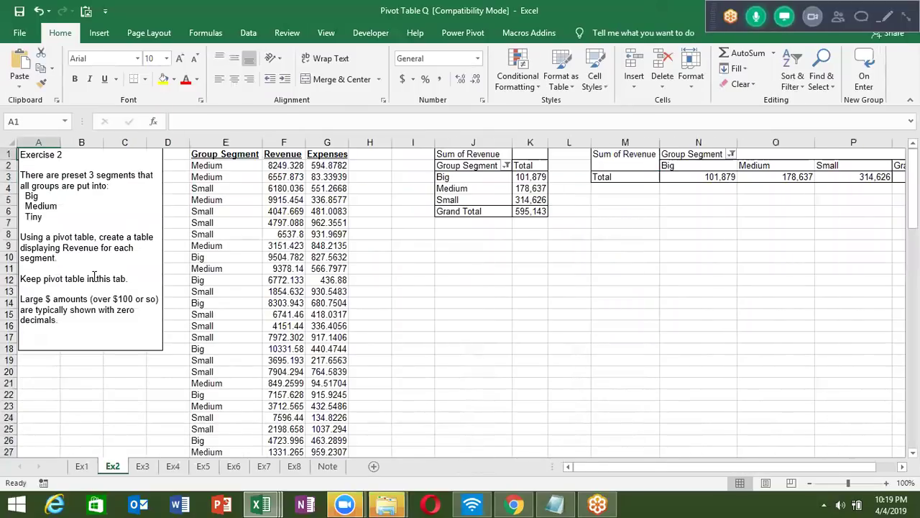
key(Right)
key(Down)
key(Down)
key(Down)
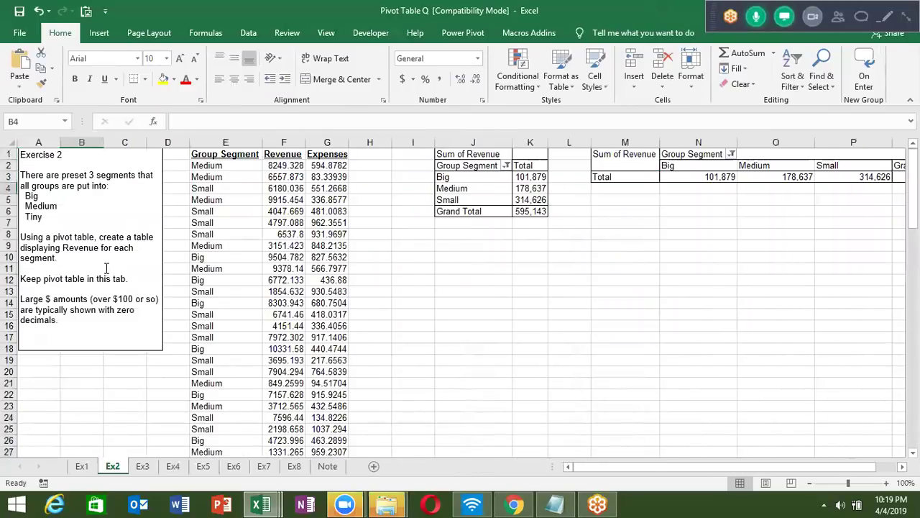
click(249, 176)
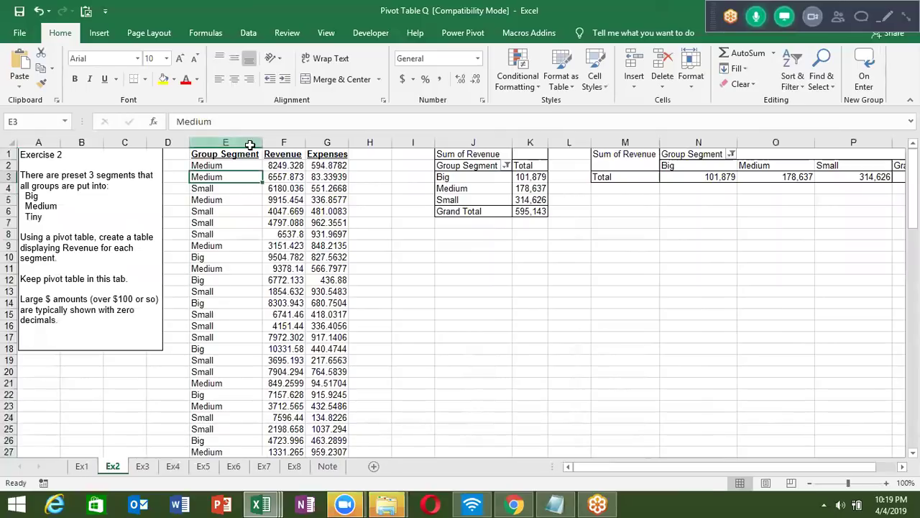
click(250, 142)
click(282, 137)
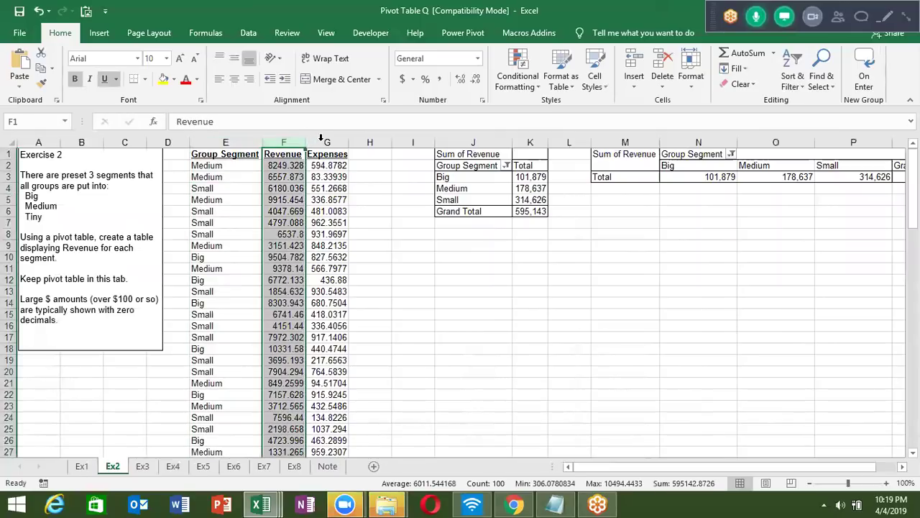
click(320, 139)
click(284, 138)
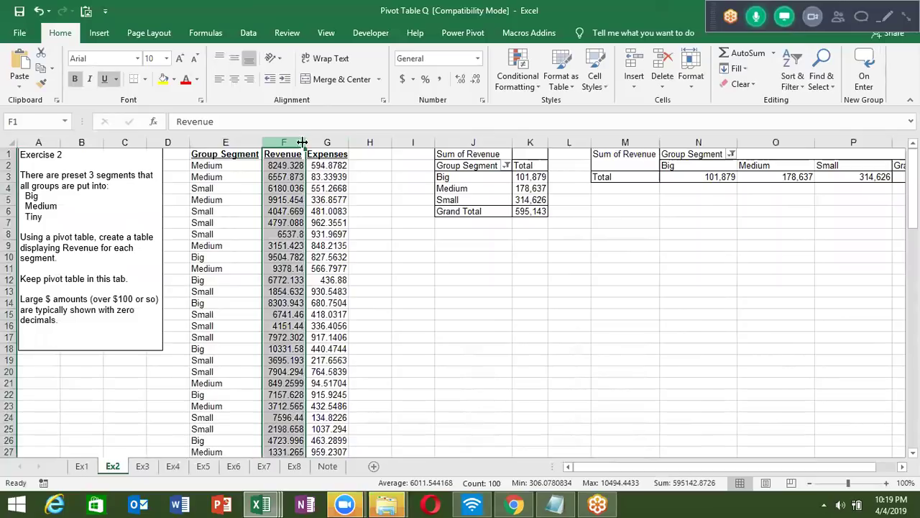
Step: Review the Exercise 2 instructions box, then select the Big row label in the pivot
click(87, 219)
key(Escape)
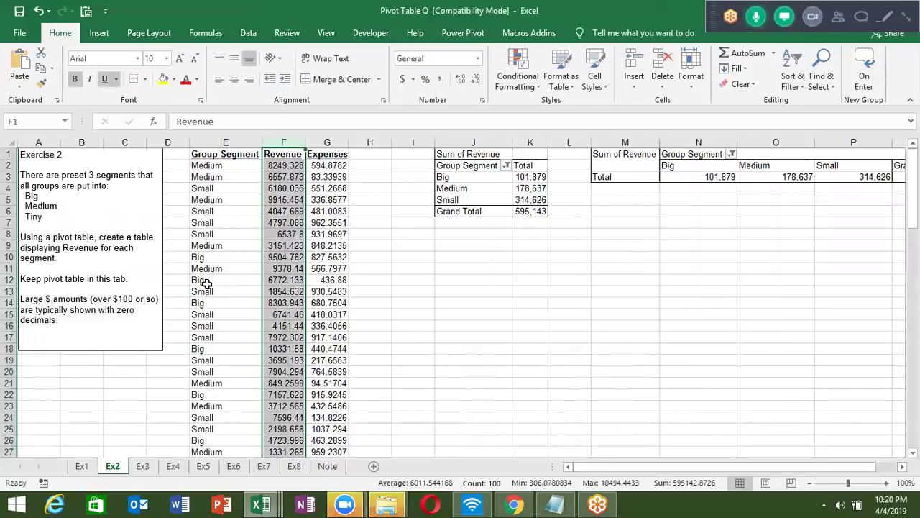
click(392, 268)
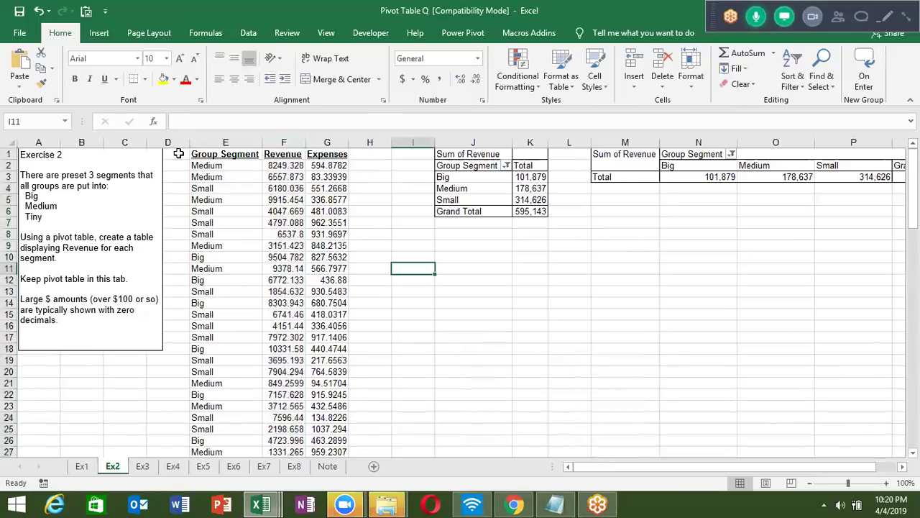
click(223, 152)
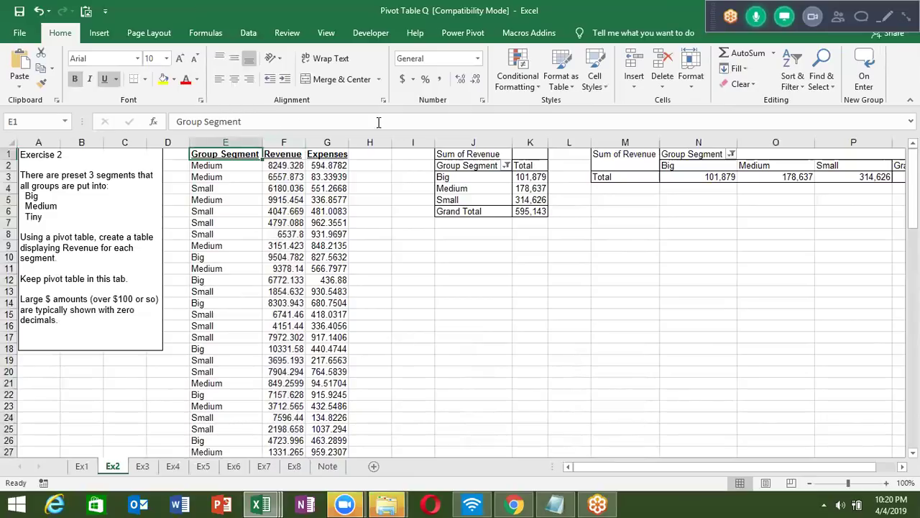
click(478, 178)
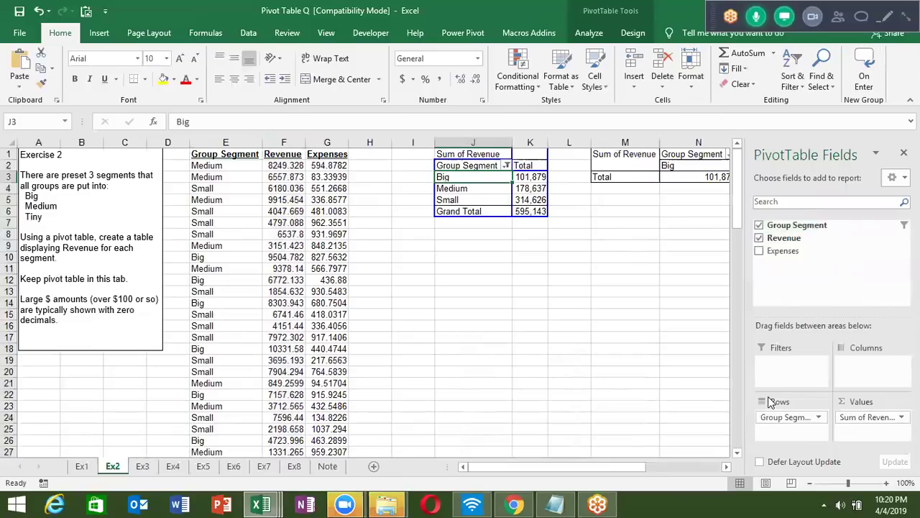
click(672, 223)
click(719, 178)
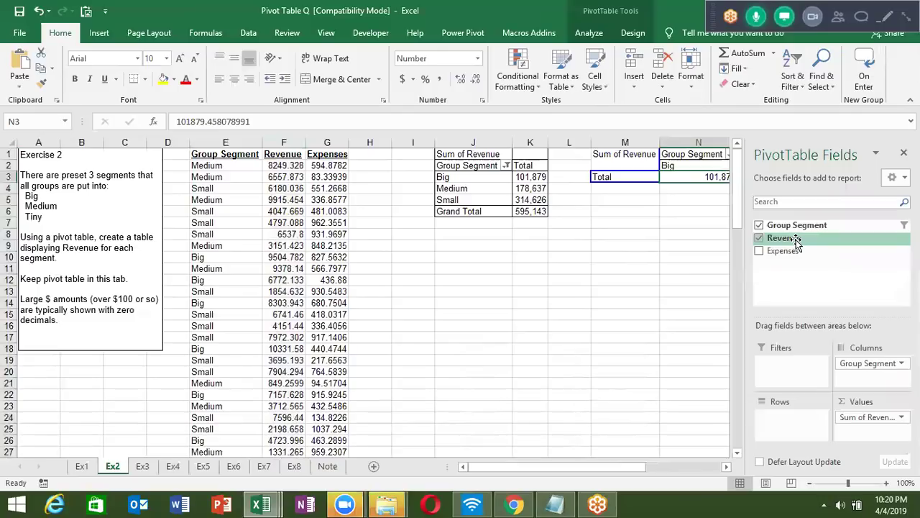
key(Left)
key(Left)
key(Left)
key(Left)
key(Left)
key(Right)
key(Down)
key(Down)
key(Down)
key(Right)
key(Up)
key(Up)
key(Up)
key(Up)
key(Right)
key(Right)
key(Right)
key(Left)
key(Left)
key(Left)
key(Left)
key(Left)
key(Left)
key(Left)
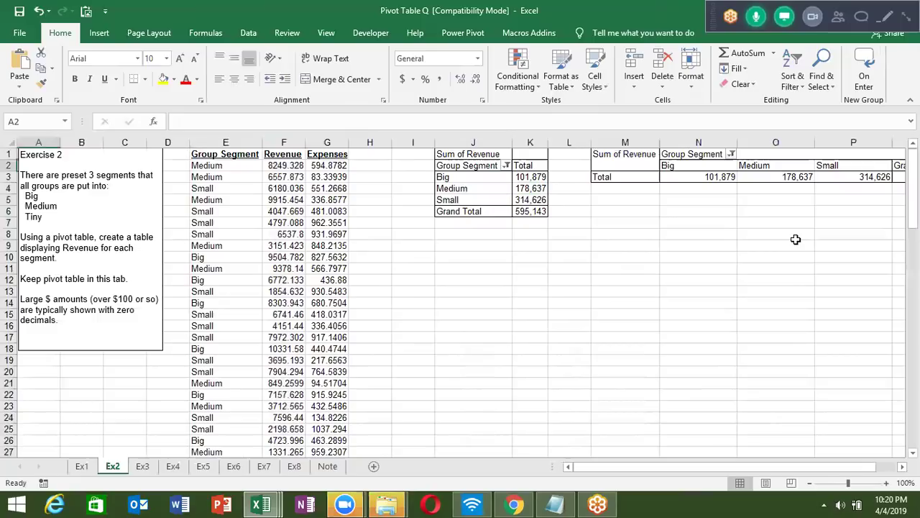
key(Right)
key(Right)
key(Right)
key(Right)
key(Right)
key(Right)
key(Right)
key(Right)
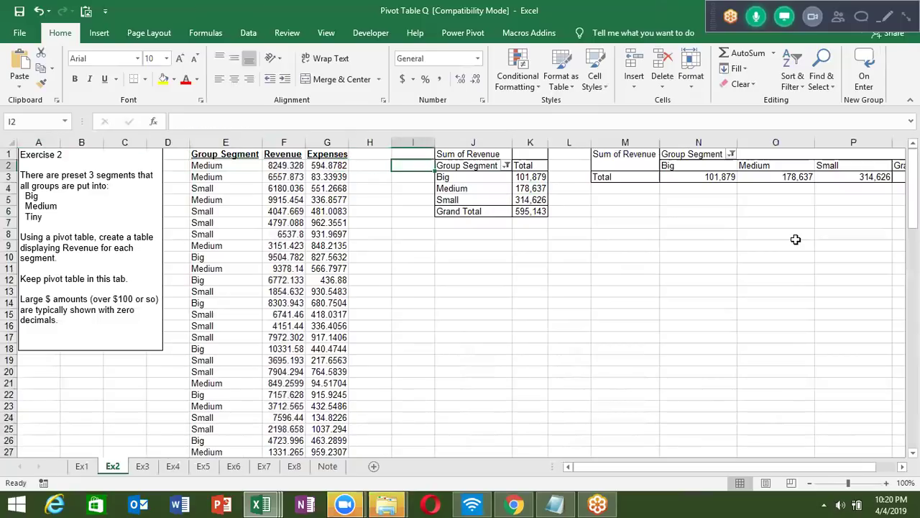
key(Right)
key(Left)
key(Right)
key(Right)
key(Down)
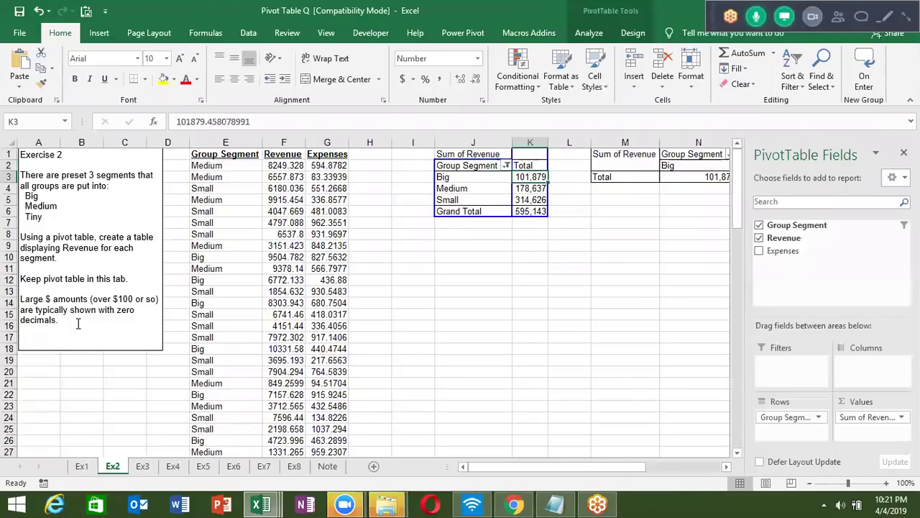
Step: Show the K3:K5 revenue totals with two decimals and autofit column K
key(shift+Down)
key(shift+Down)
key(shift+Down)
key(shift+Up)
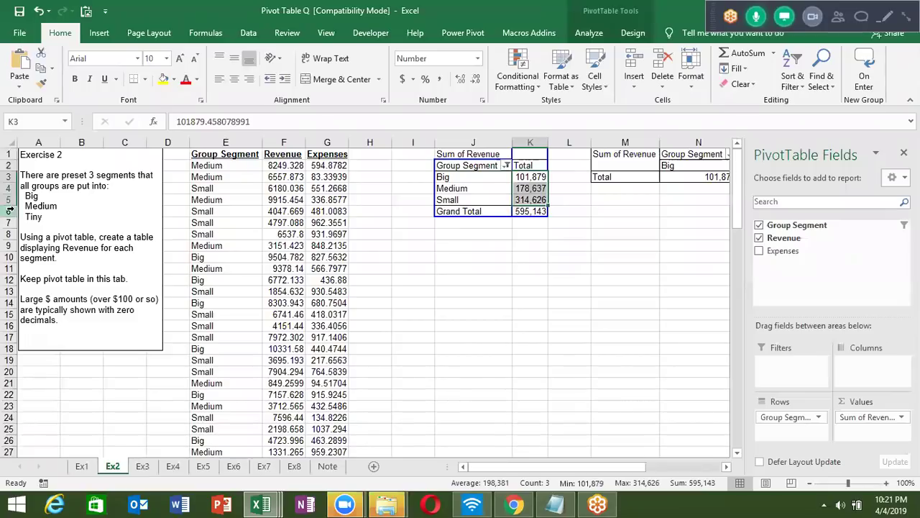
click(456, 84)
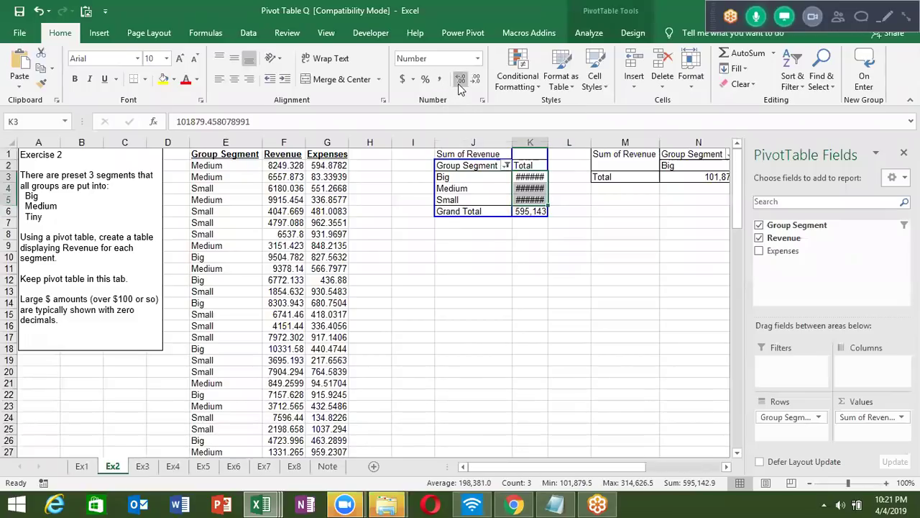
click(458, 84)
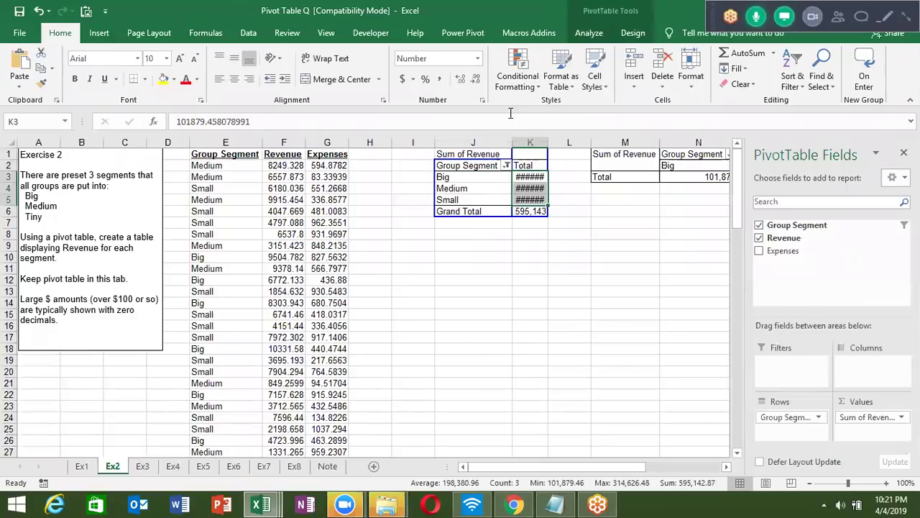
double_click(547, 139)
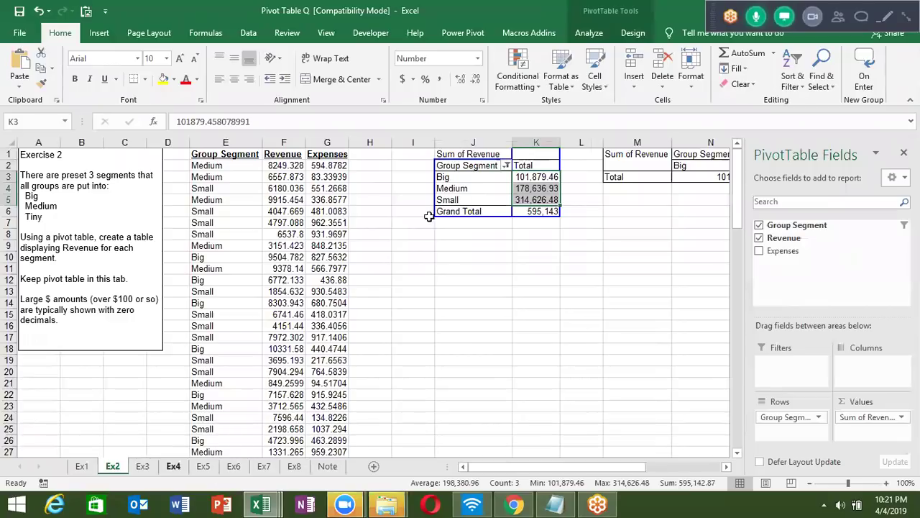
Step: Check a Revenue source value, then switch to sheet Ex1 and back to Ex2
click(435, 261)
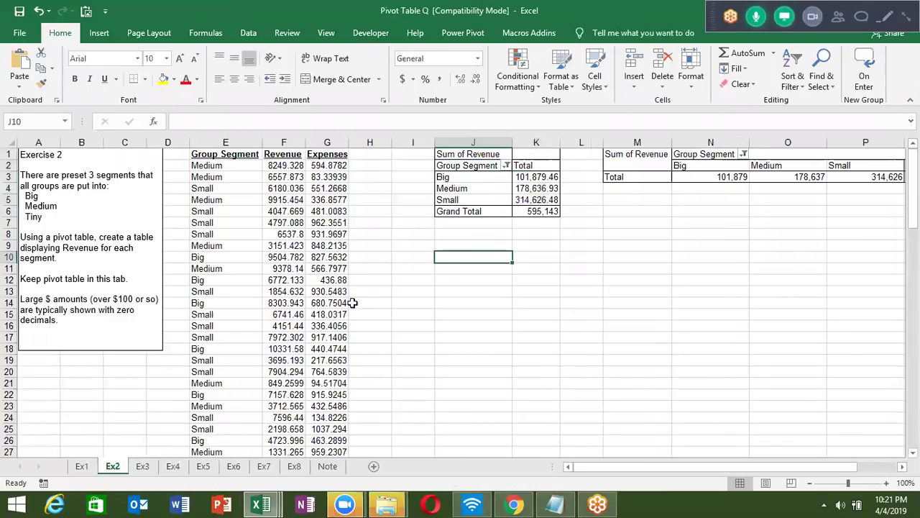
click(280, 278)
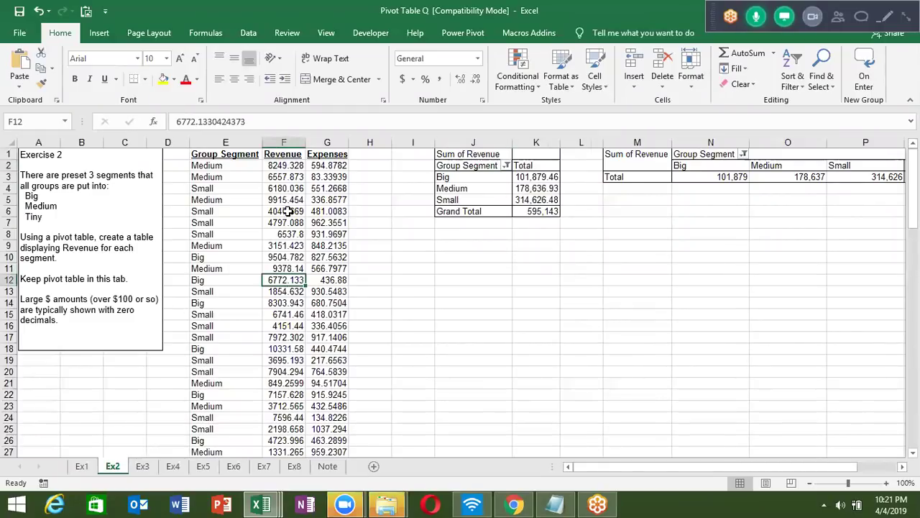
click(83, 466)
click(110, 466)
click(142, 466)
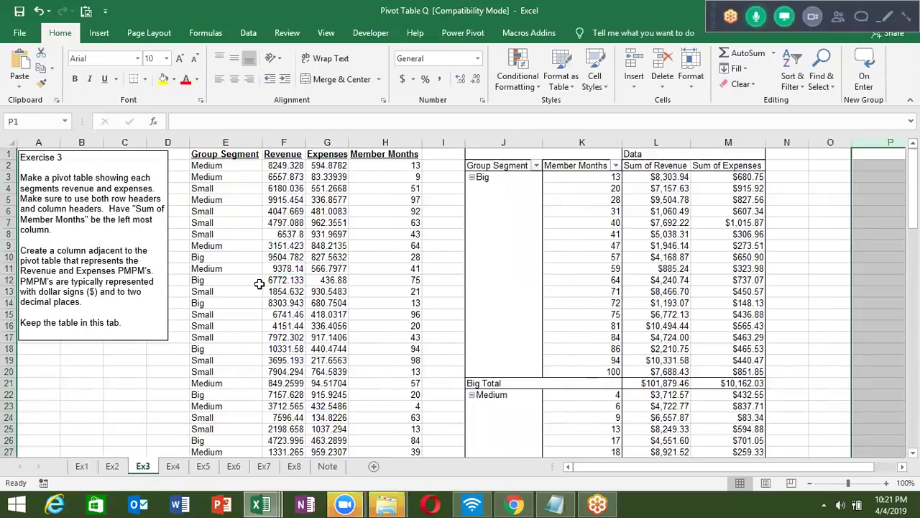
click(275, 216)
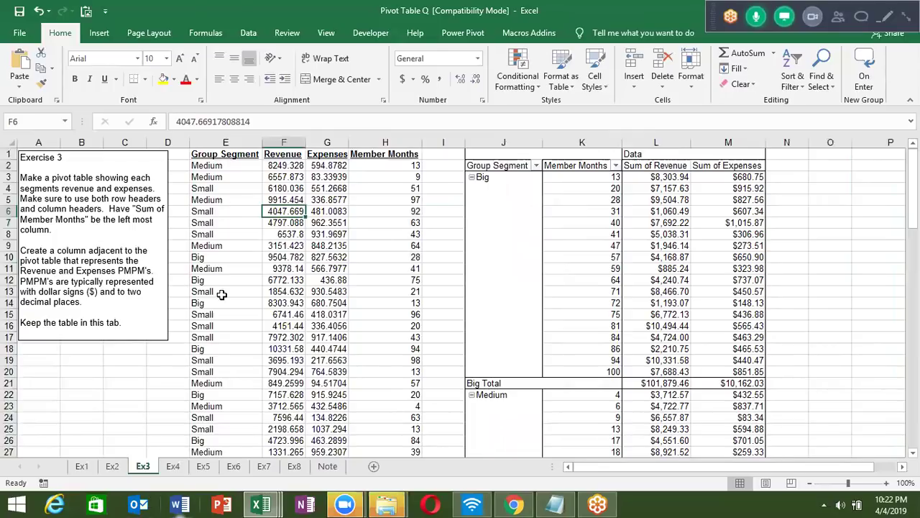
click(252, 289)
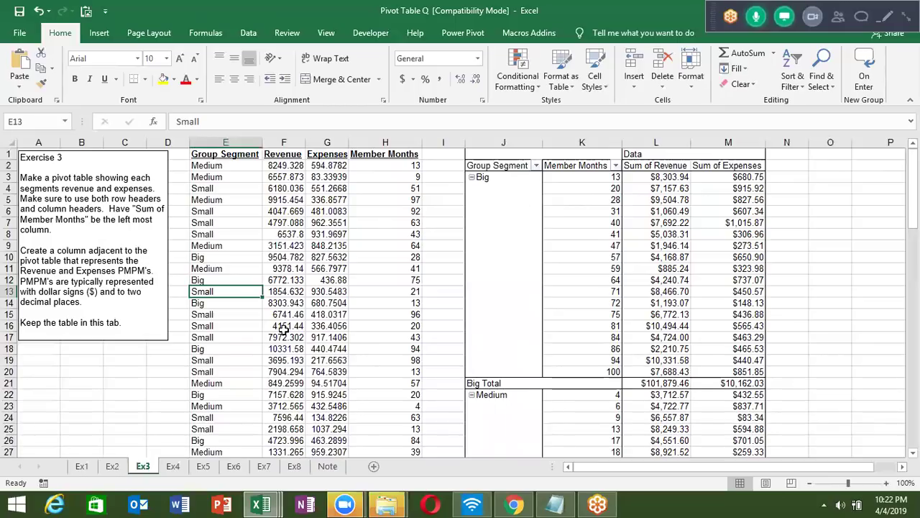
click(676, 177)
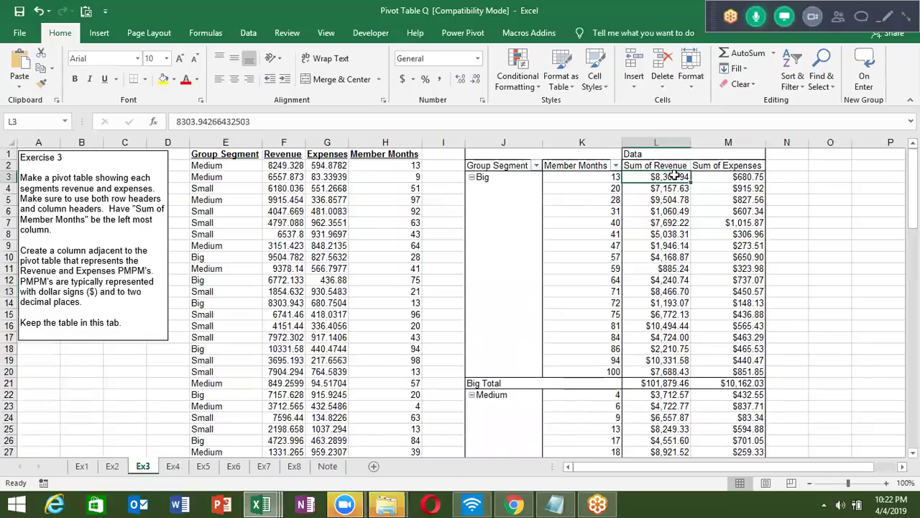
click(411, 236)
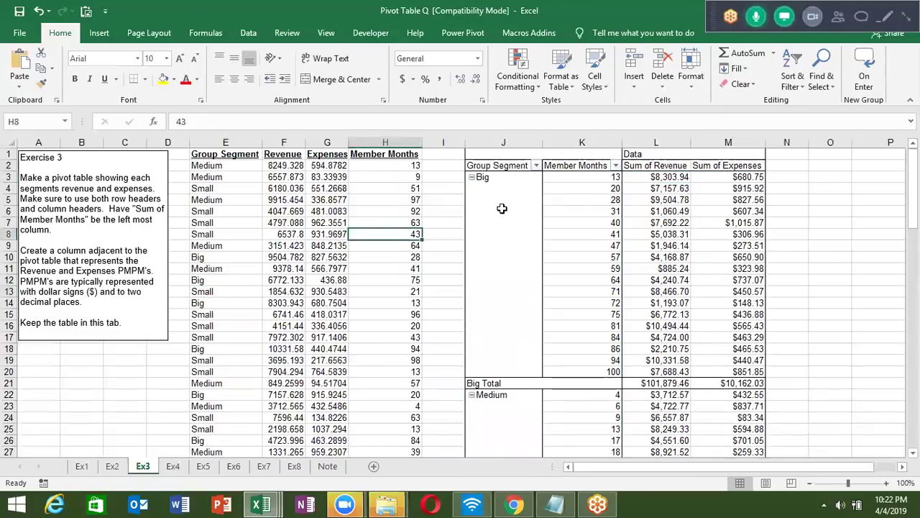
click(529, 180)
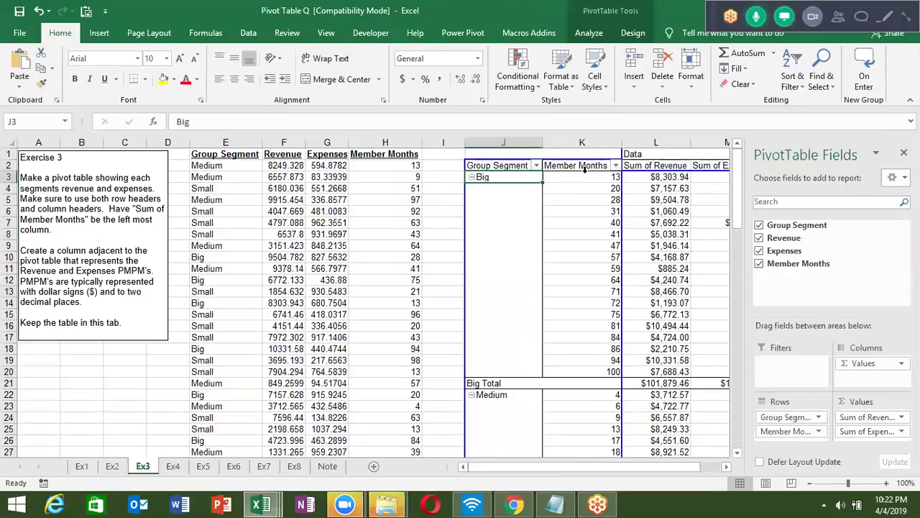
click(585, 166)
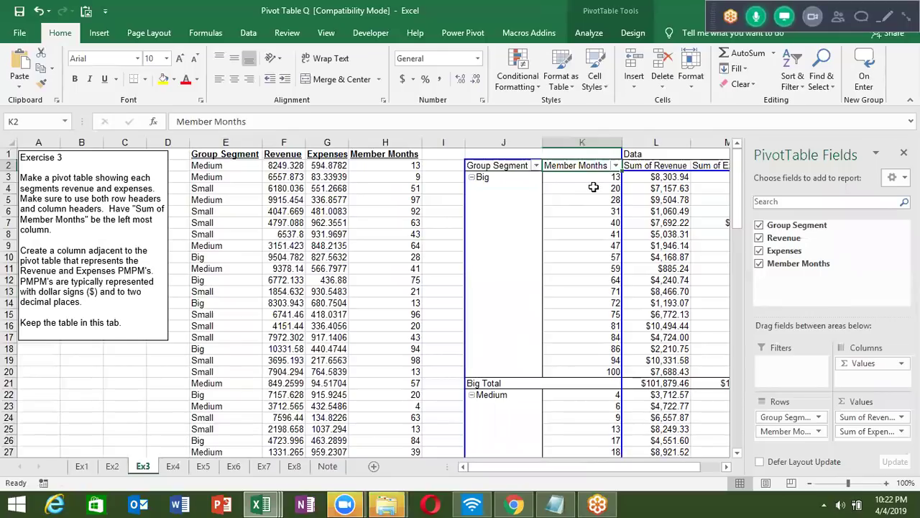
click(594, 187)
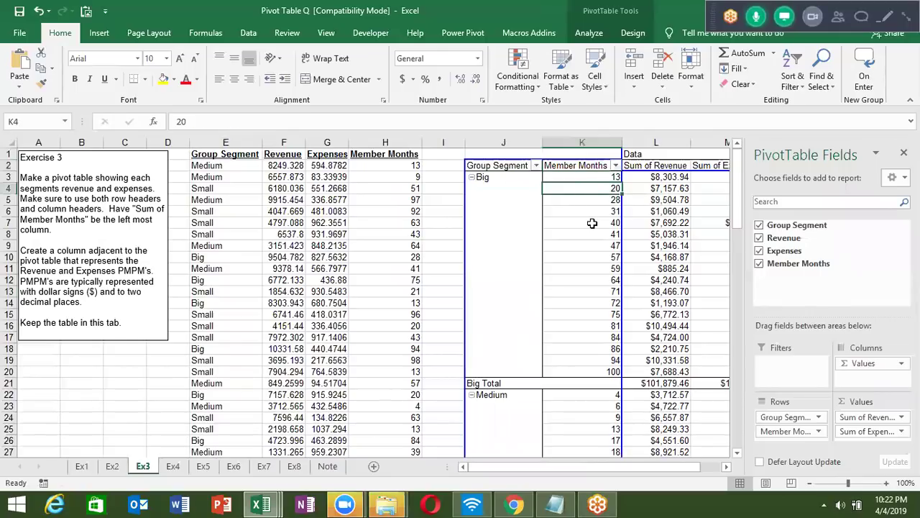
click(602, 178)
click(602, 228)
scroll(604, 288, down, 3)
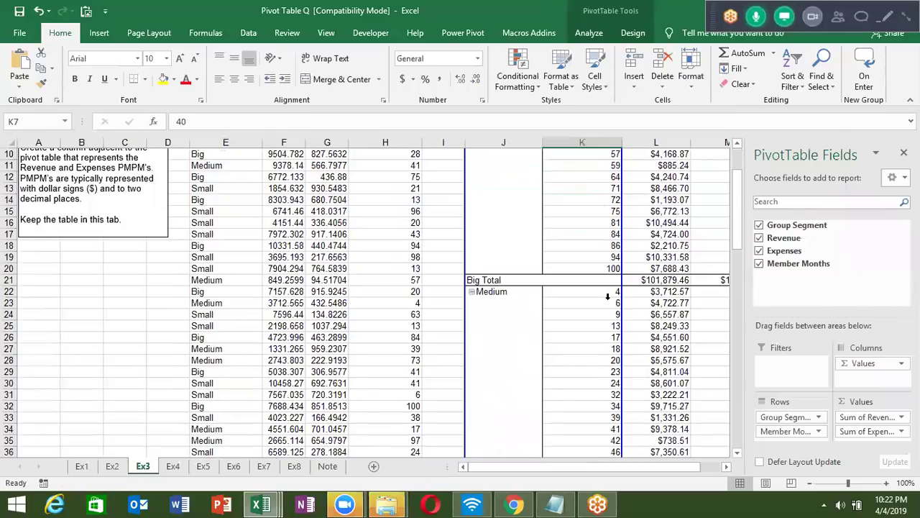
click(602, 327)
scroll(602, 331, up, 3)
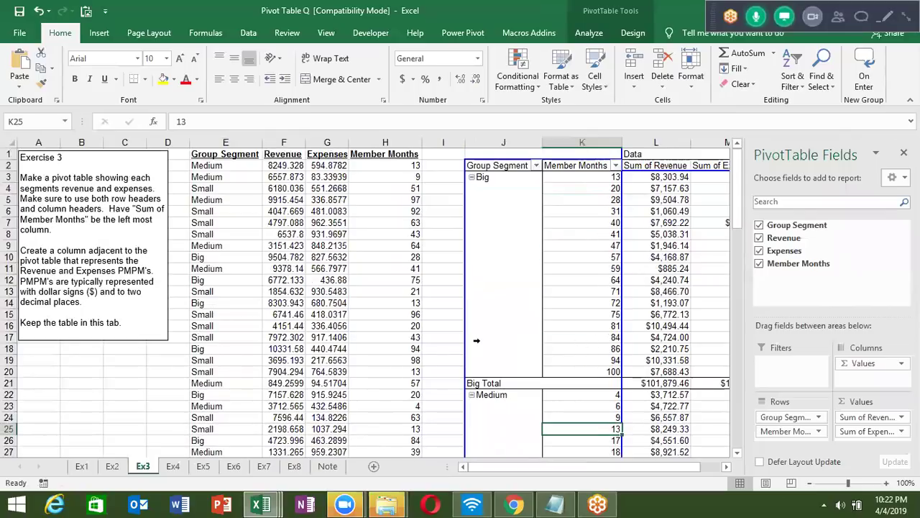
click(385, 325)
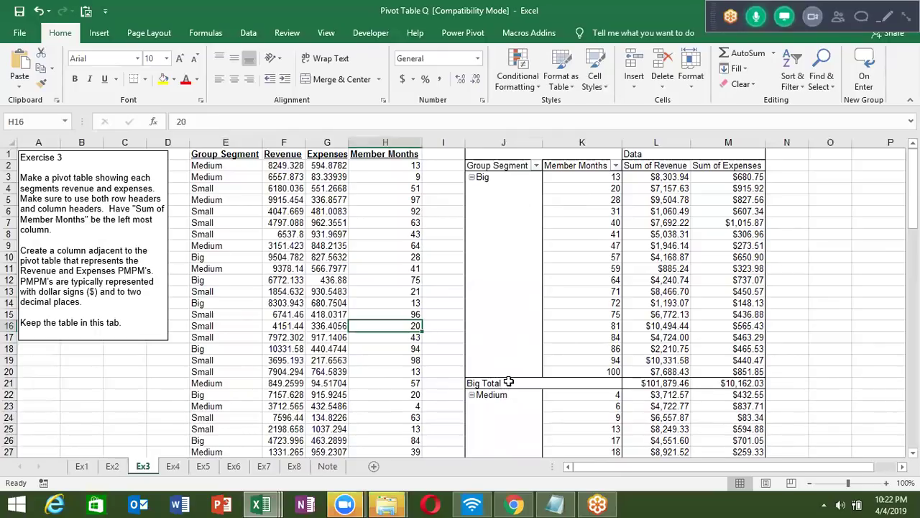
click(503, 383)
scroll(522, 382, down, 6)
scroll(522, 382, down, 7)
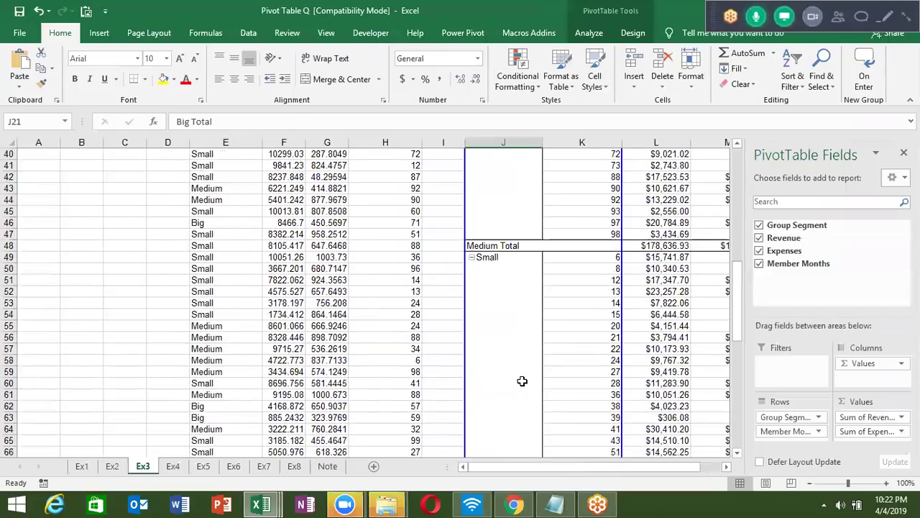
scroll(522, 382, up, 6)
scroll(522, 381, up, 7)
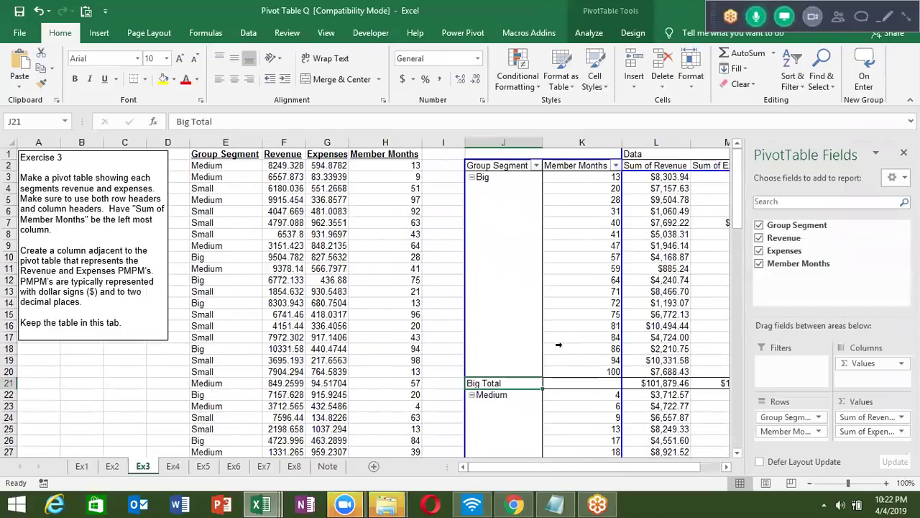
click(389, 257)
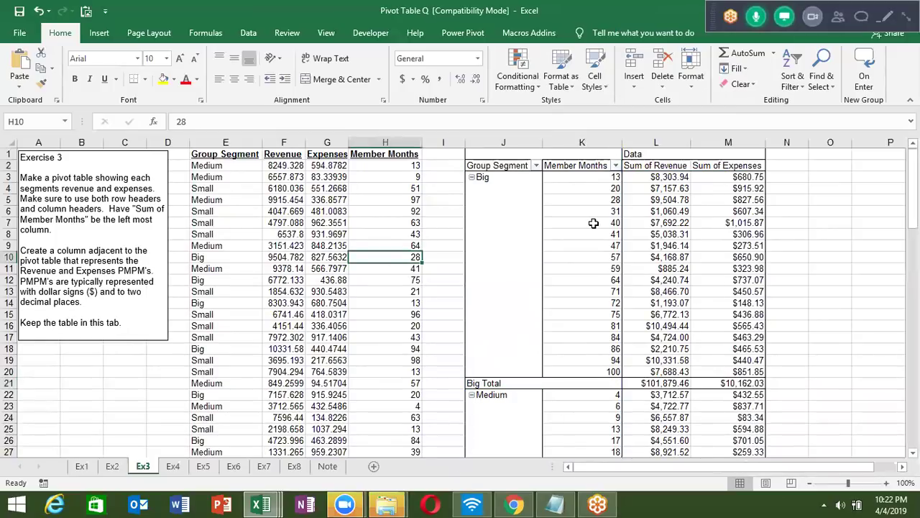
Step: Select the Ex3 source data from Group Segment through Member Months, columns E to H
key(ctrl+Up)
key(ctrl+Left)
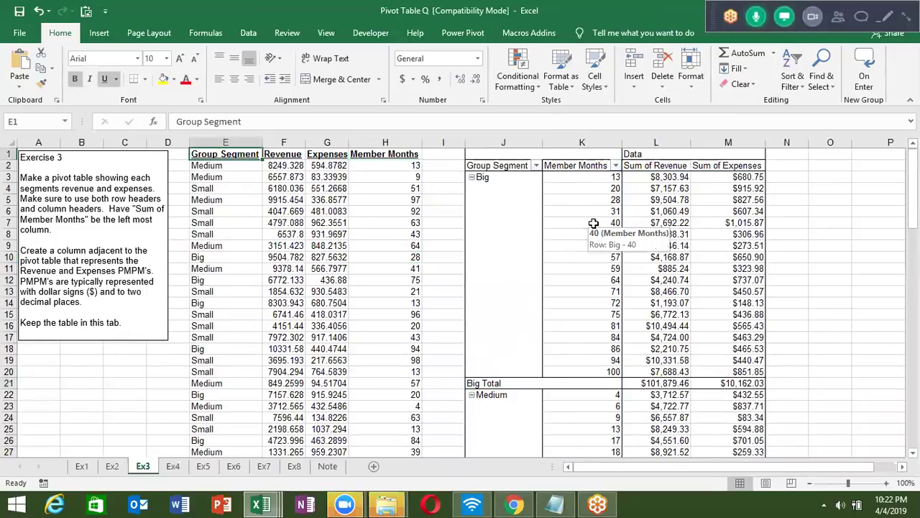
key(shift+Down)
key(ctrl+q)
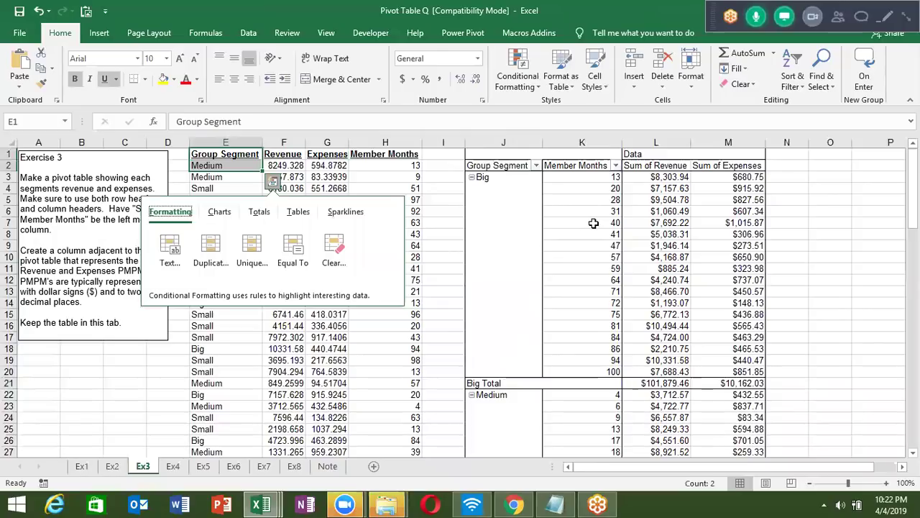
key(Escape)
key(Right)
key(Right)
key(Right)
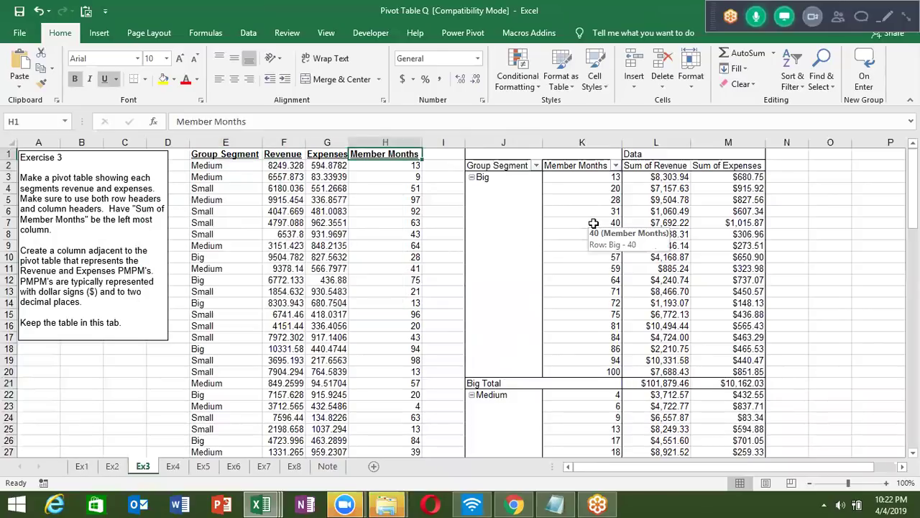
key(Down)
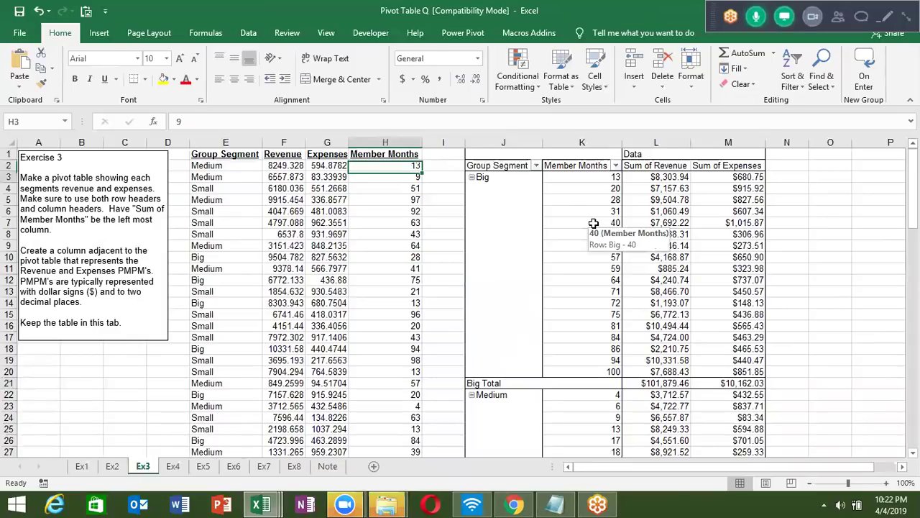
key(Left)
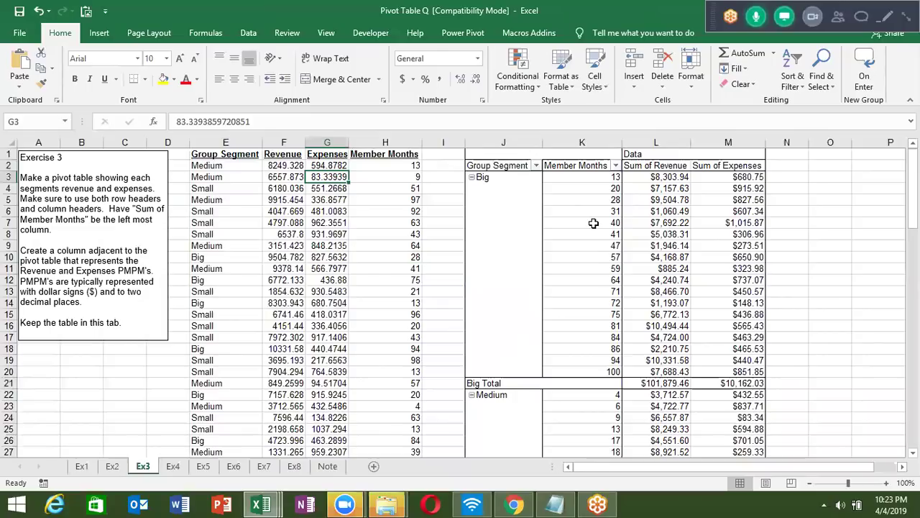
key(Left)
key(Left)
key(Up)
key(ctrl+shift+Down)
key(shift+Right)
key(shift+Right)
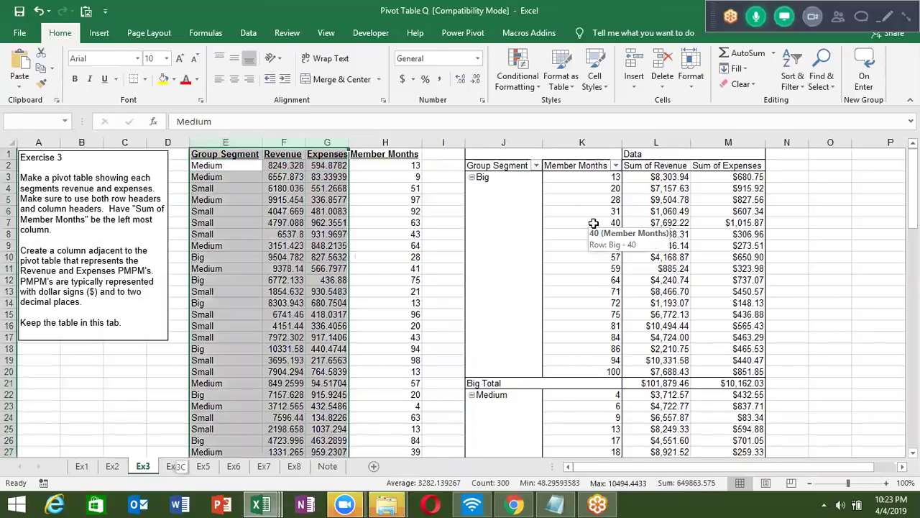
key(shift+Right)
key(shift+Right)
key(shift+Left)
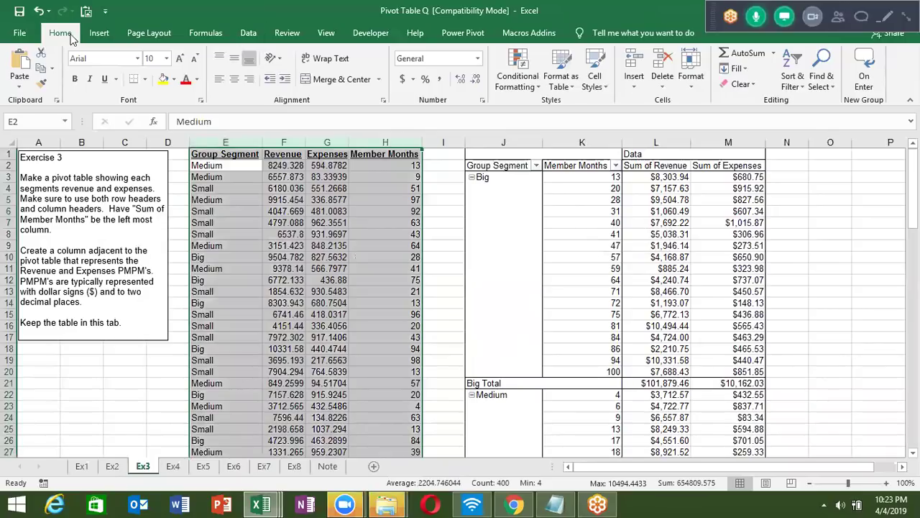
Step: Insert a PivotTable from the selection on a new worksheet
click(99, 33)
click(33, 77)
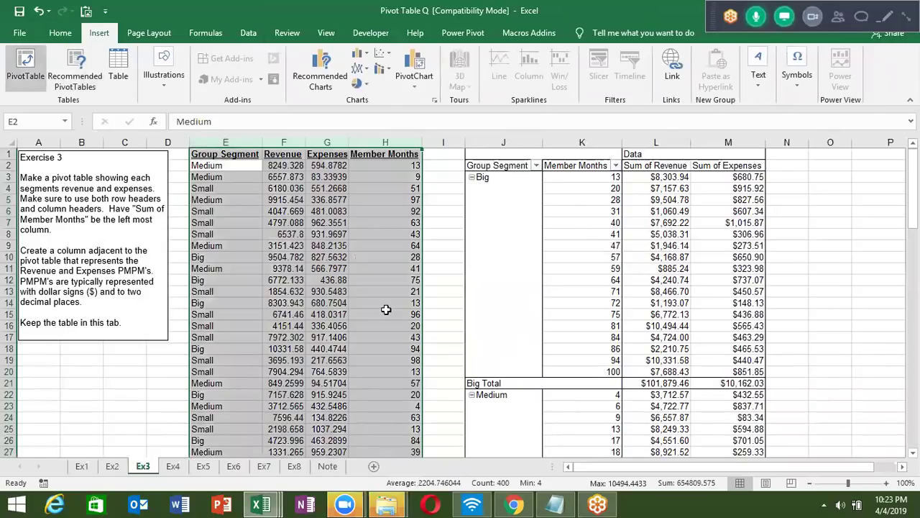
click(819, 332)
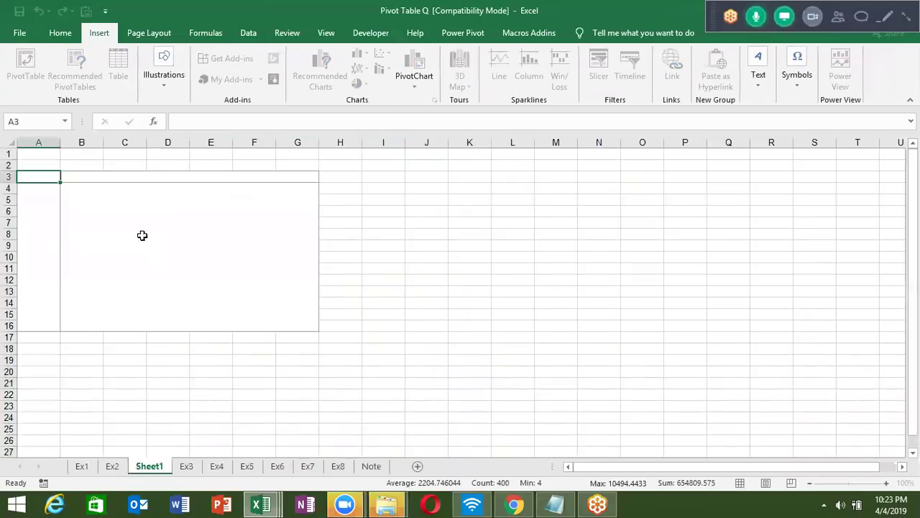
Step: Build the empty pivot with Member Months as rows and Sum of Revenue as values
click(126, 235)
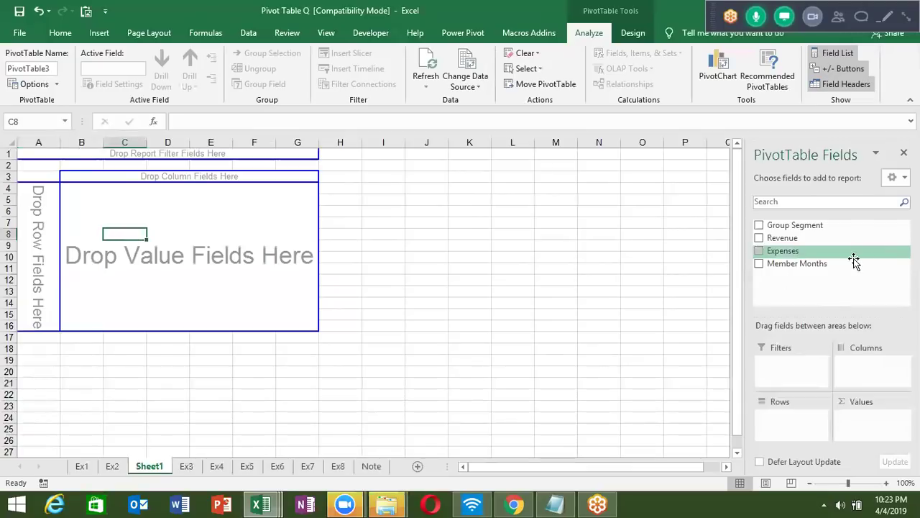
drag(852, 260, 802, 429)
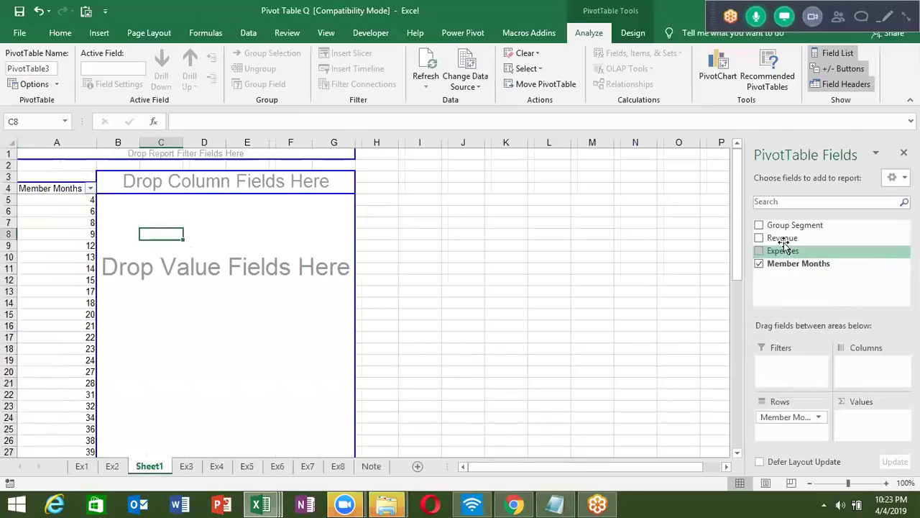
drag(785, 240, 884, 441)
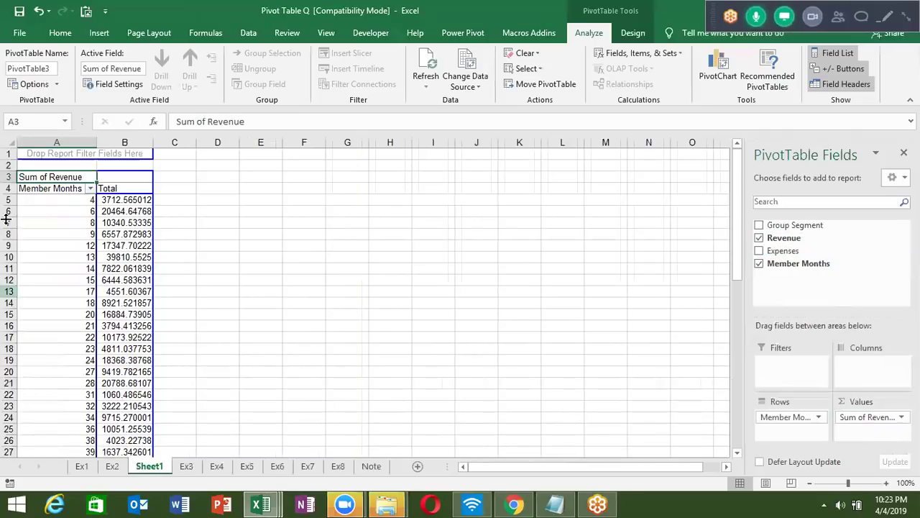
Step: Try grouping the Member Months labels, dismiss the cannot-group error, and scroll the values list
click(79, 210)
right_click(79, 211)
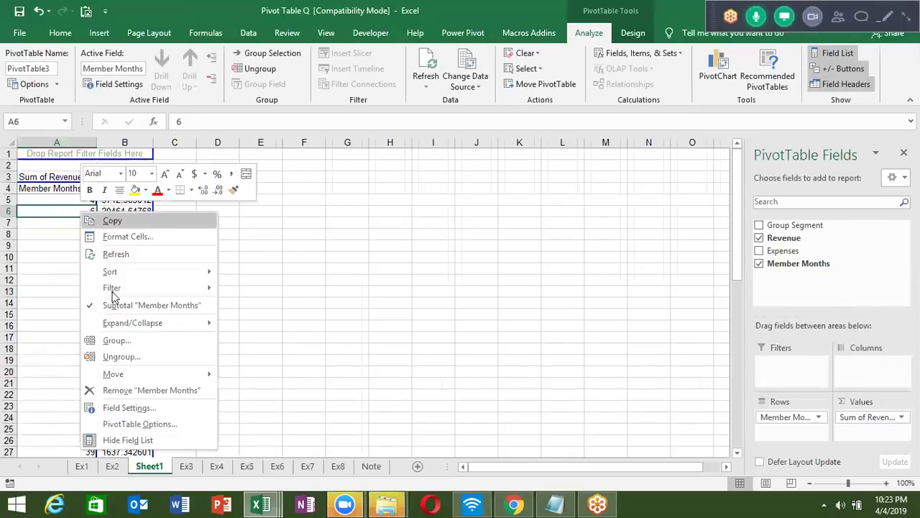
click(115, 341)
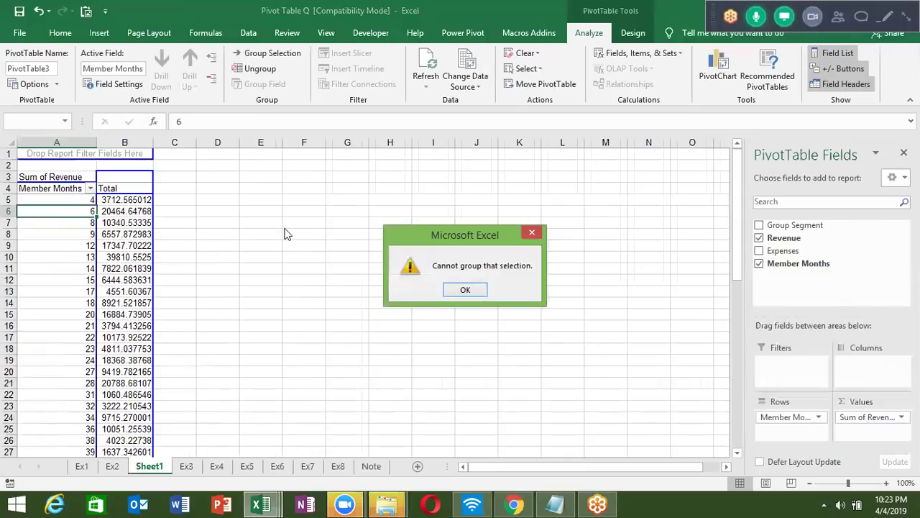
click(465, 295)
scroll(375, 398, down, 4)
scroll(376, 399, down, 5)
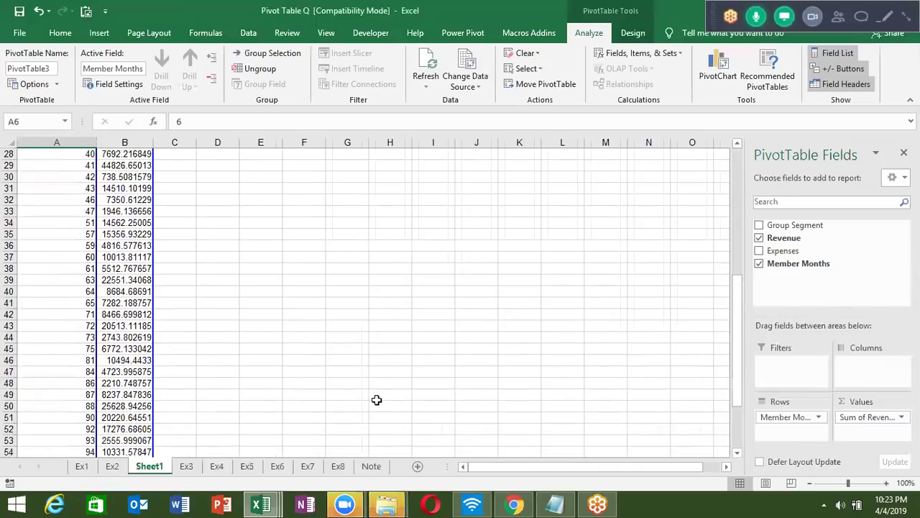
scroll(376, 398, down, 8)
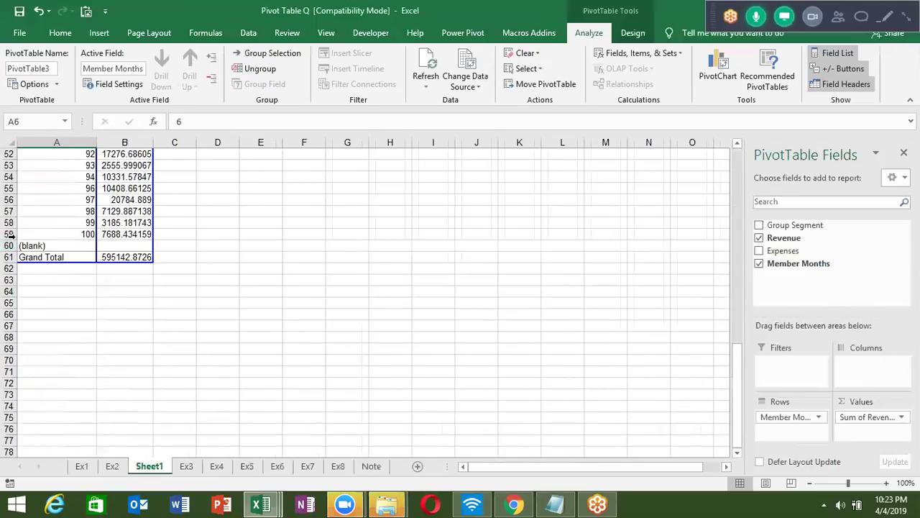
scroll(34, 246, up, 1)
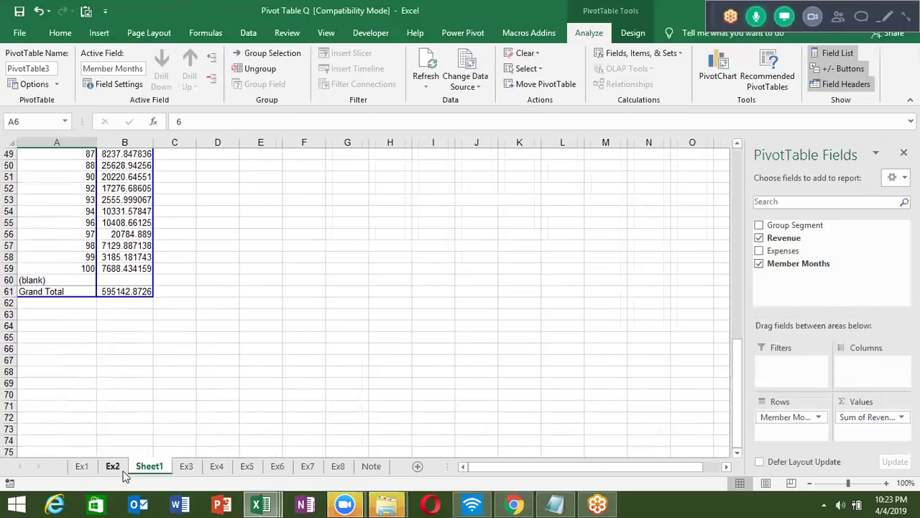
Step: Look over the Ex2 sheet to see where its data ends
click(121, 468)
scroll(144, 478, down, 4)
scroll(144, 482, down, 10)
scroll(144, 483, down, 7)
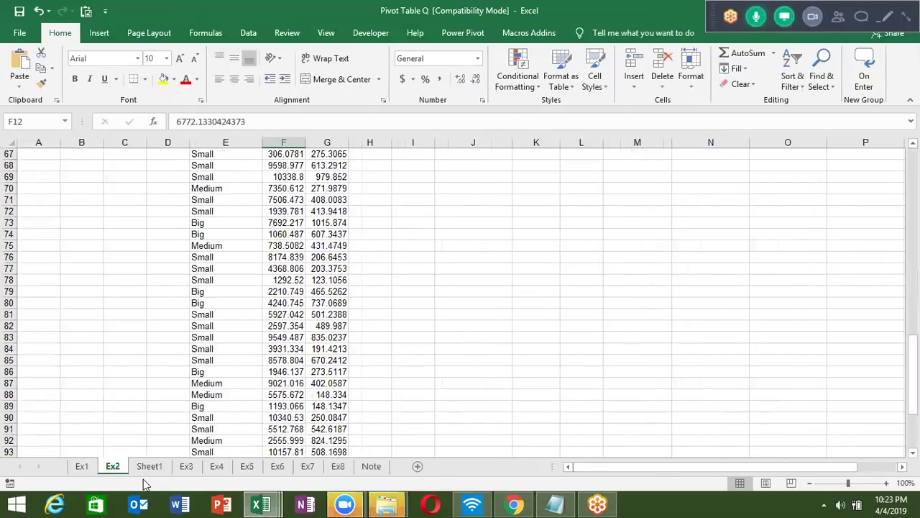
scroll(144, 484, down, 8)
click(337, 269)
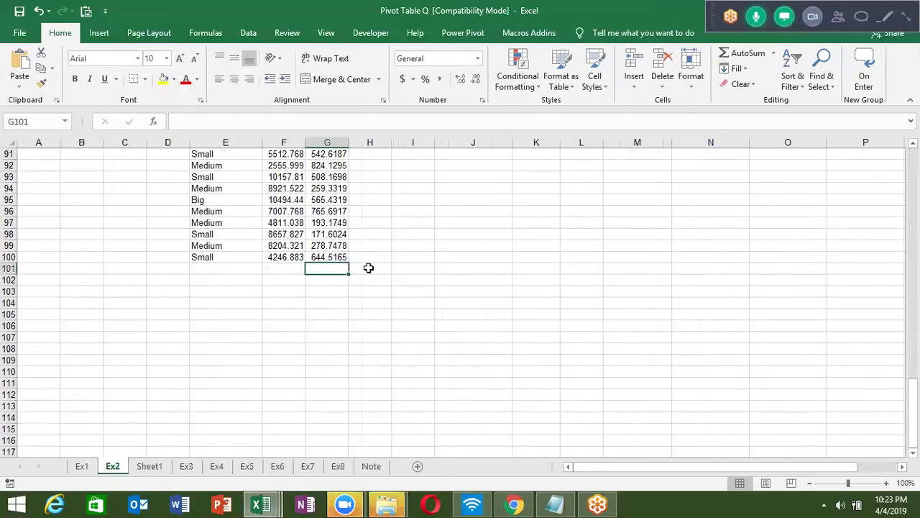
key(Up)
key(Right)
key(ctrl+Up)
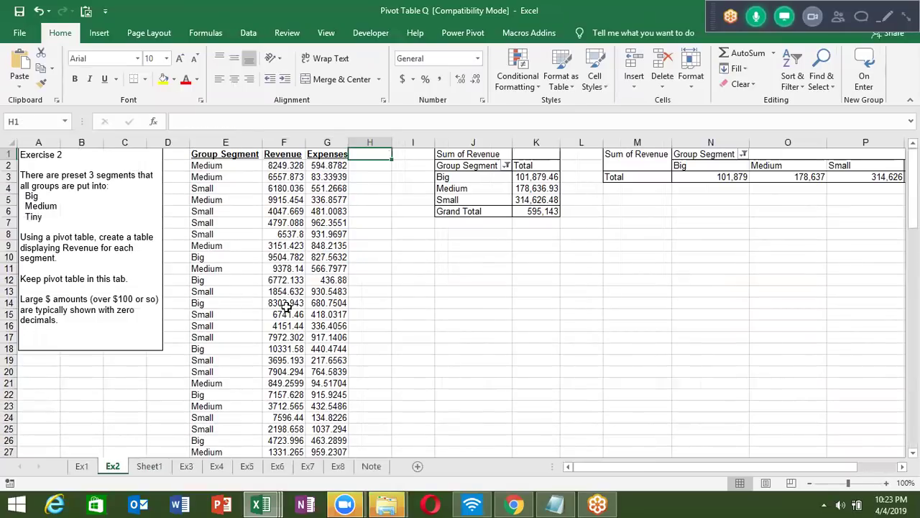
Step: Select and copy Ex3's data table E1:H100
click(186, 468)
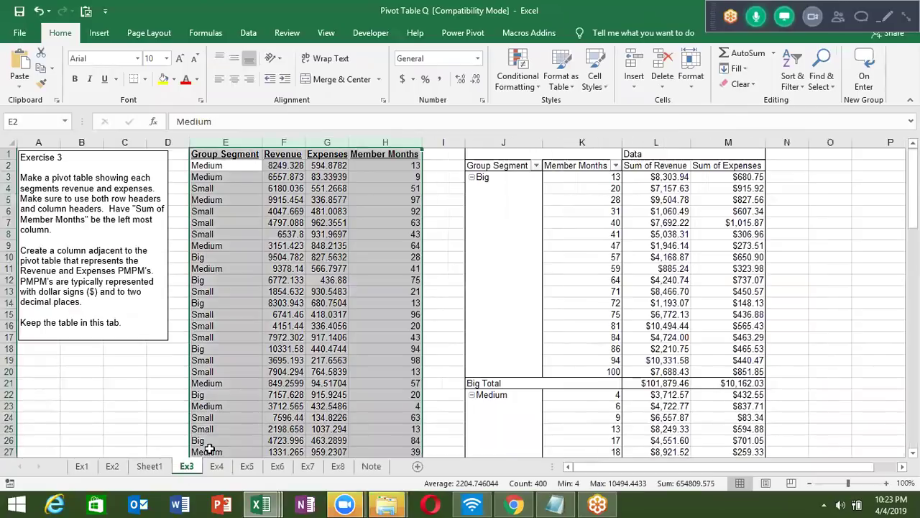
key(Right)
key(Right)
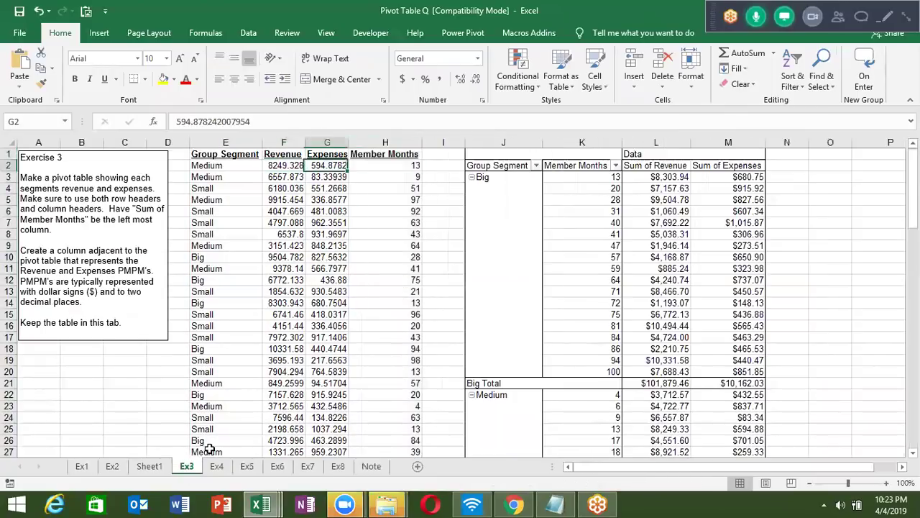
key(Right)
key(ctrl+Down)
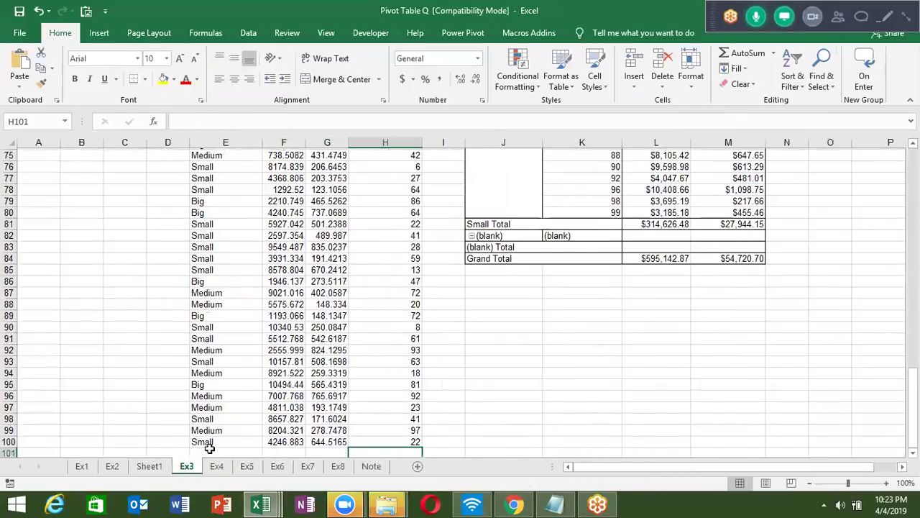
key(ctrl+shift+Left)
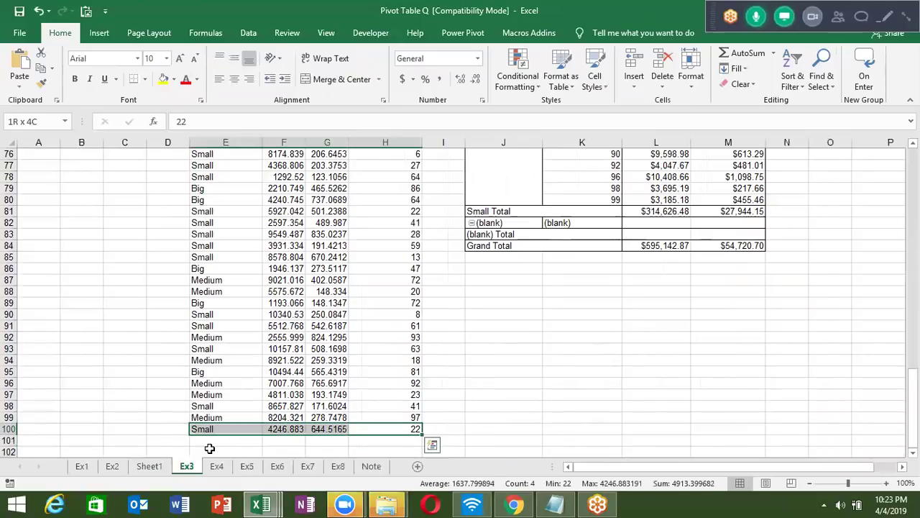
key(ctrl+shift+Up)
key(ctrl+c)
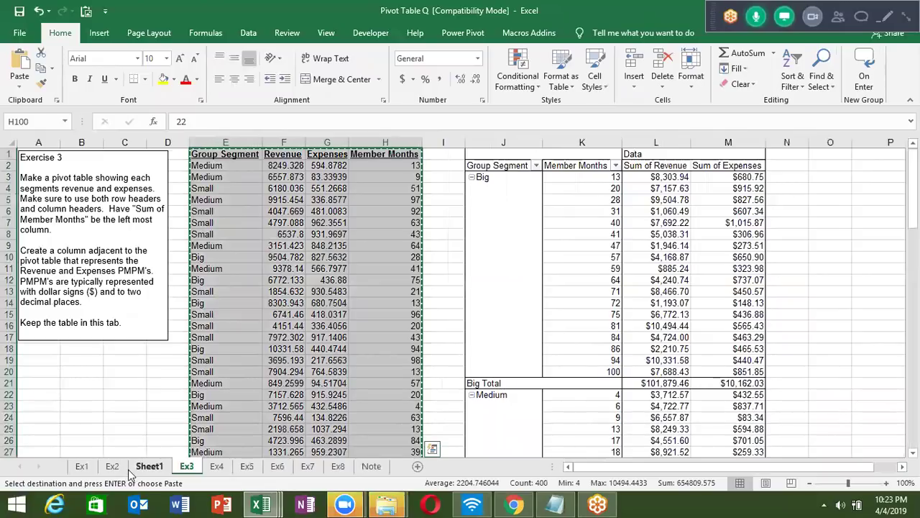
Step: Paste the copied data into Sheet1 at E1, then select old-pivot columns A:B
click(132, 467)
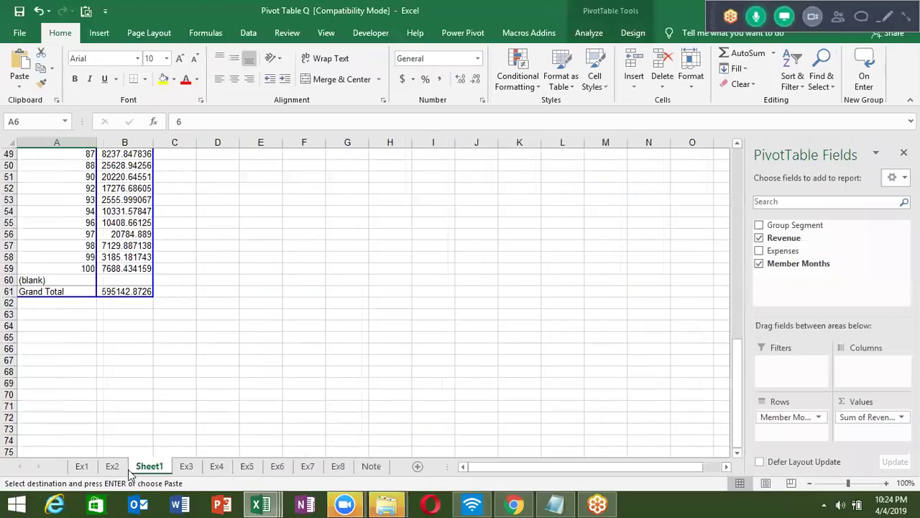
key(ctrl+Up)
key(Up)
key(Up)
key(Right)
key(Right)
key(Right)
key(Right)
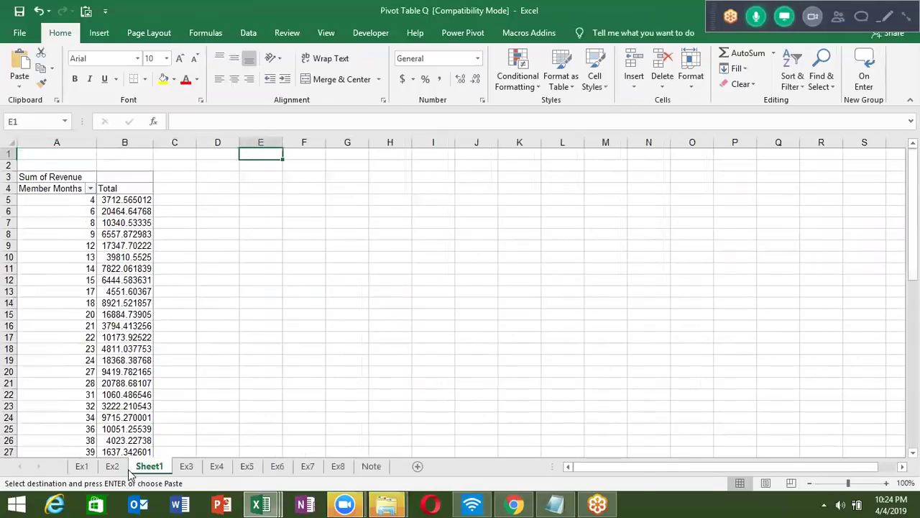
key(ctrl+v)
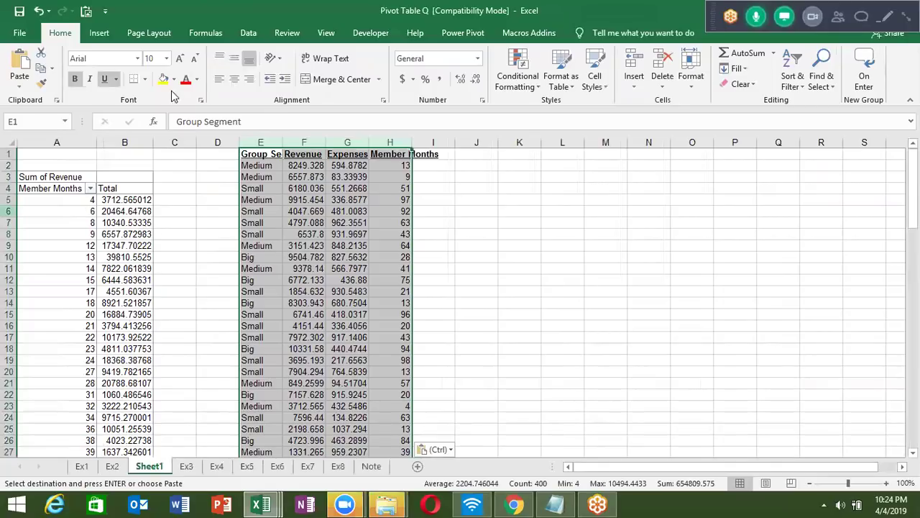
click(131, 141)
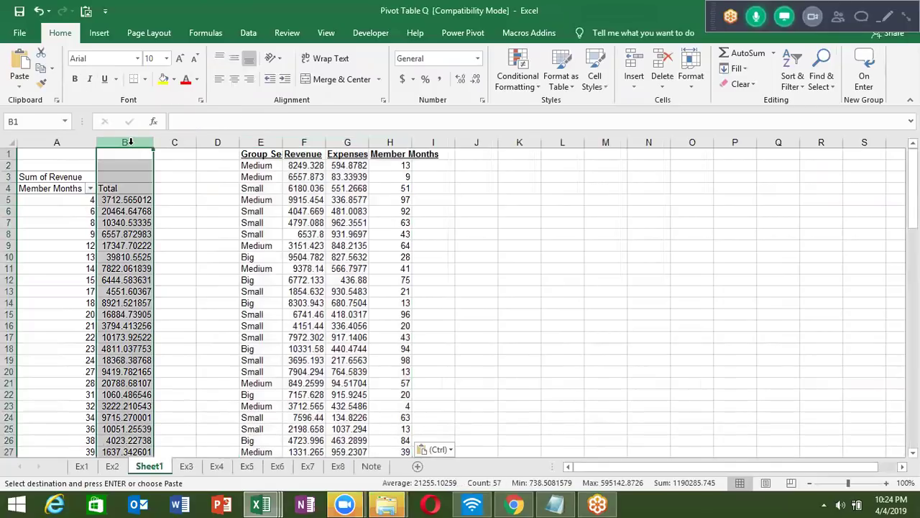
Step: Delete old-pivot columns A:B and insert a new pivot from C1:F100 at Sheet1!J3
key(ctrl+minus)
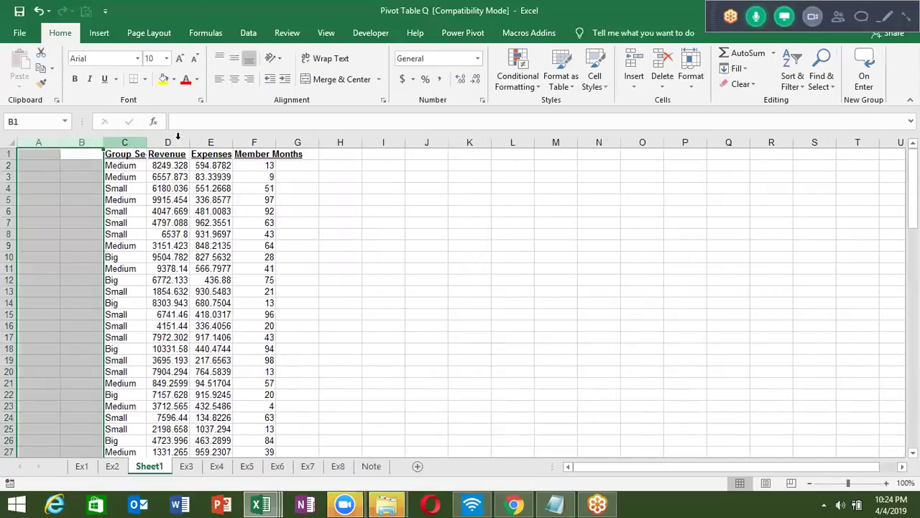
click(126, 153)
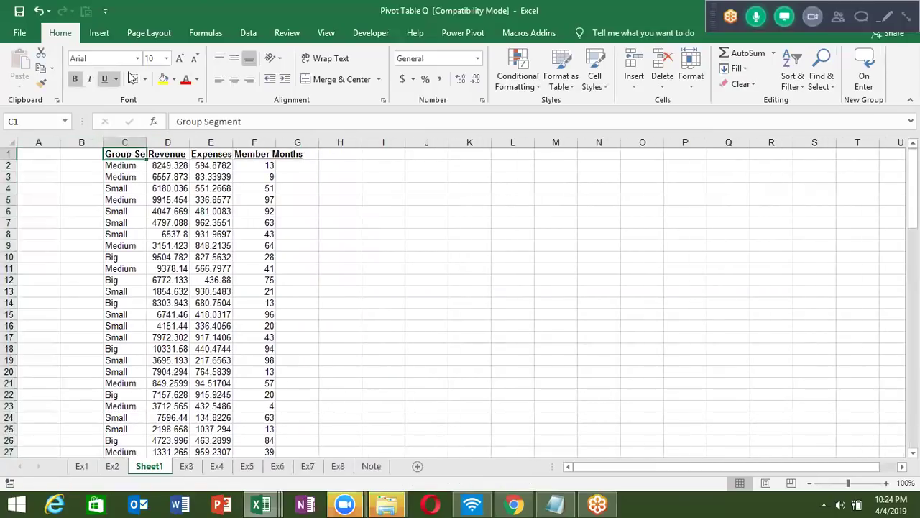
click(99, 33)
click(26, 68)
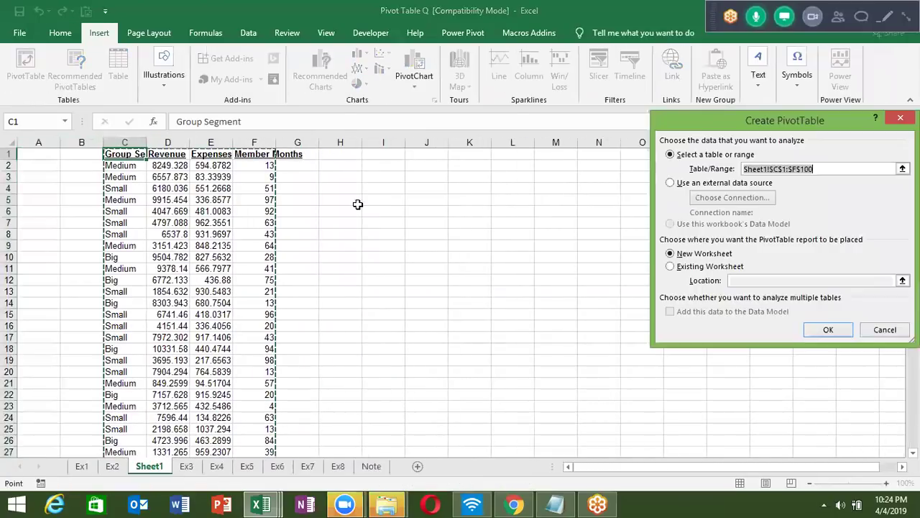
click(671, 267)
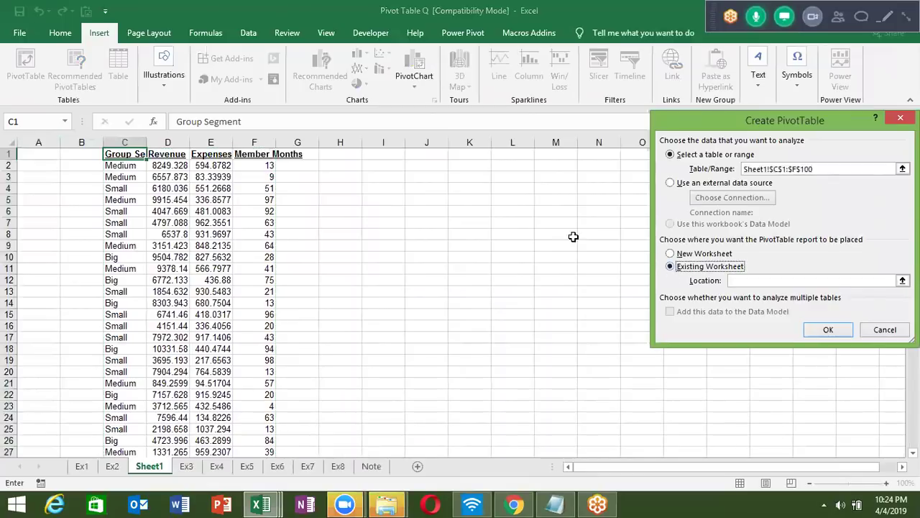
click(410, 179)
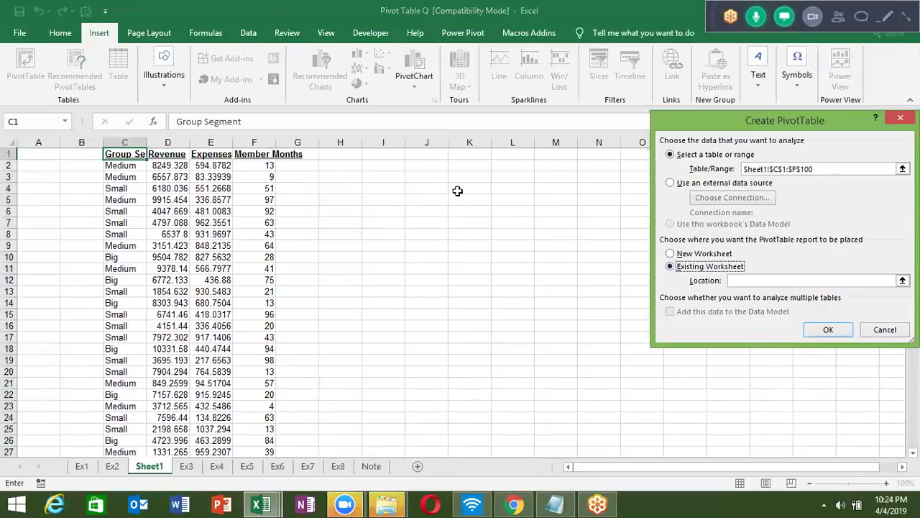
click(826, 328)
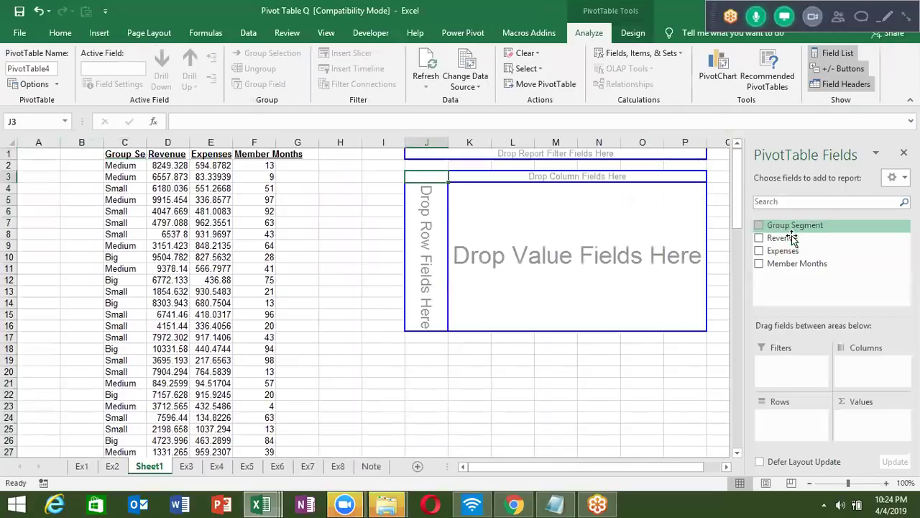
Step: Add Member Months as rows and summed Revenue as values to the J3 pivot
drag(796, 263, 795, 420)
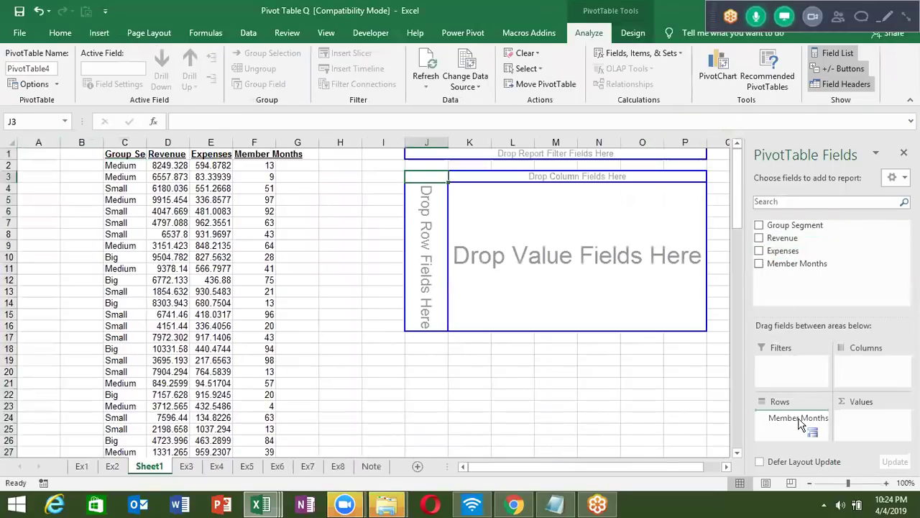
scroll(548, 376, down, 4)
scroll(547, 377, down, 7)
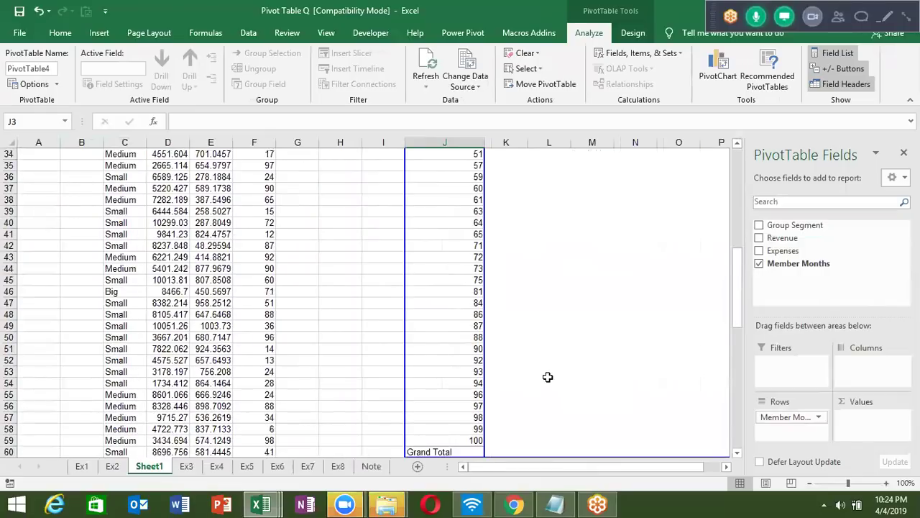
scroll(547, 376, down, 2)
scroll(568, 352, up, 6)
scroll(588, 327, up, 6)
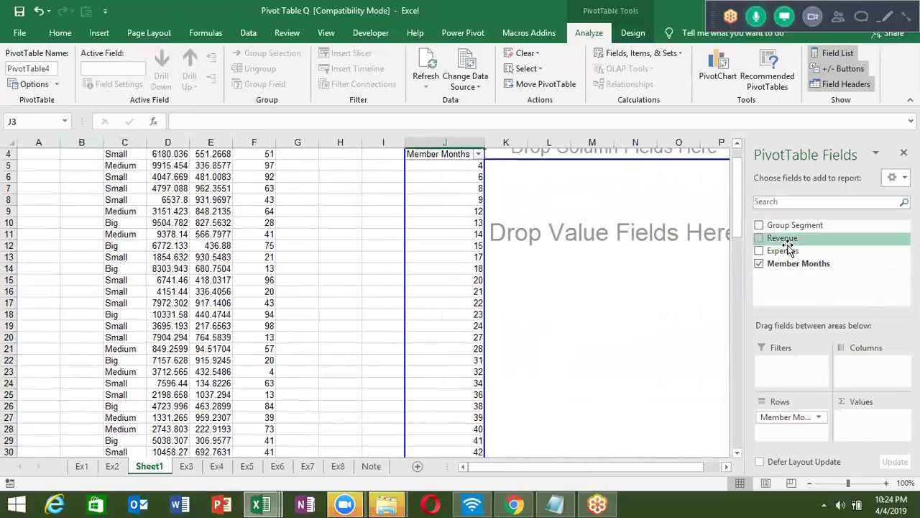
drag(788, 245, 863, 416)
scroll(657, 338, down, 6)
scroll(657, 339, down, 6)
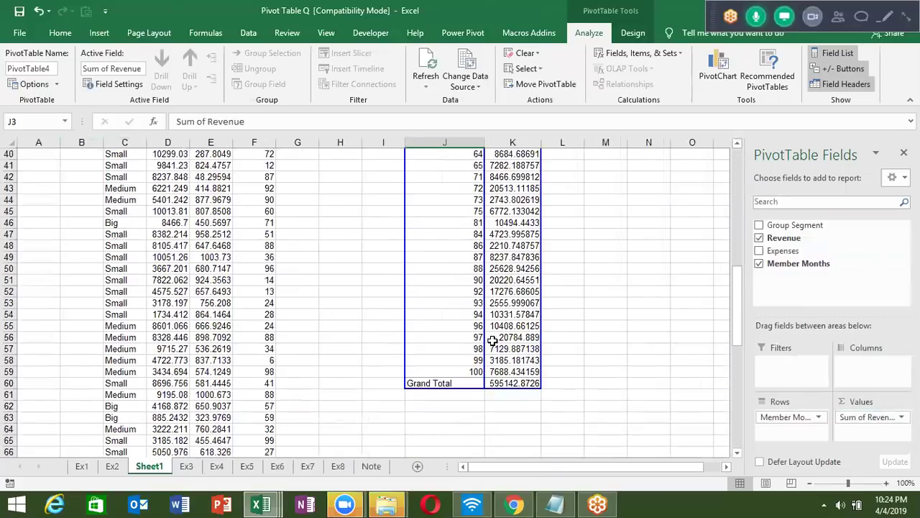
scroll(492, 339, up, 7)
scroll(492, 336, up, 5)
scroll(474, 324, up, 1)
Step: Group the Member Months labels starting at 0, ending at 100, by 10
right_click(463, 312)
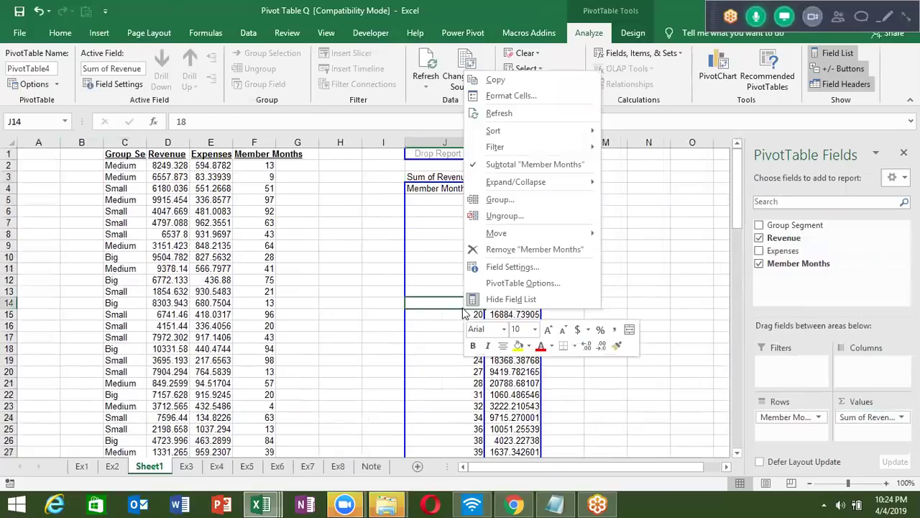
click(496, 199)
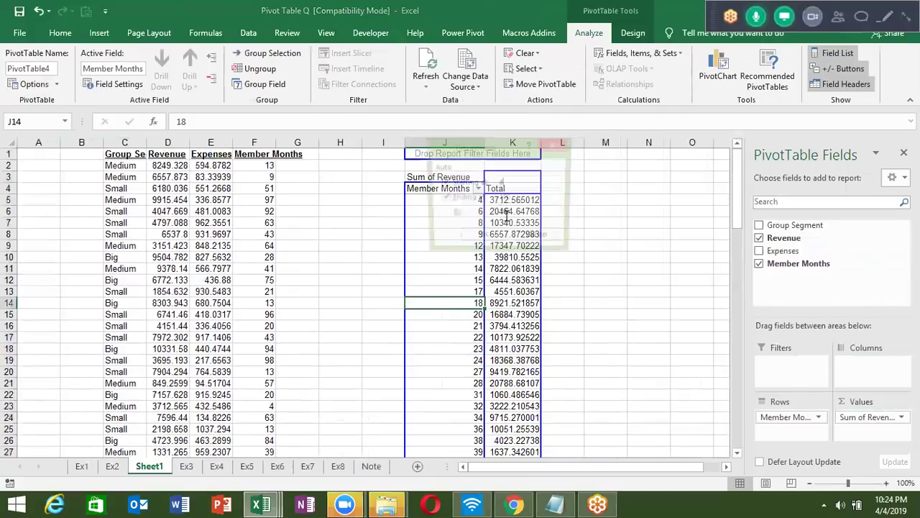
click(509, 185)
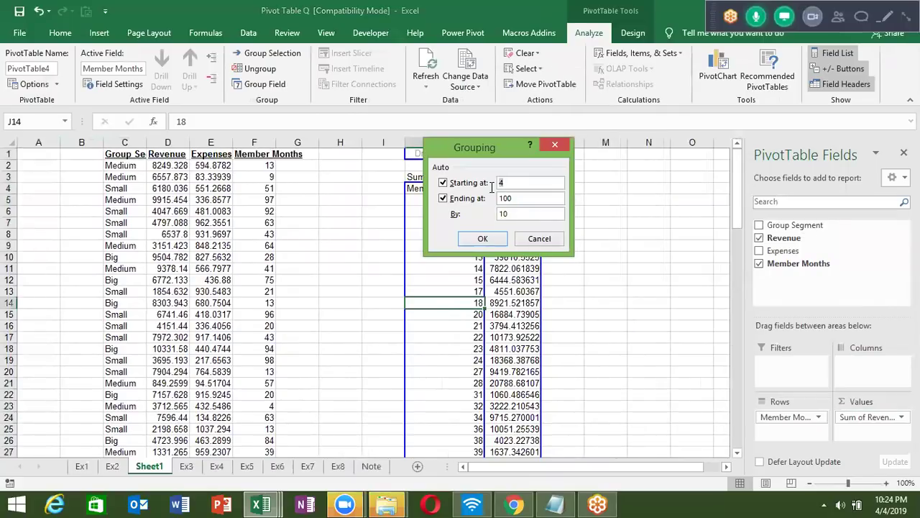
double_click(499, 183)
drag(481, 146, 615, 146)
text(0)
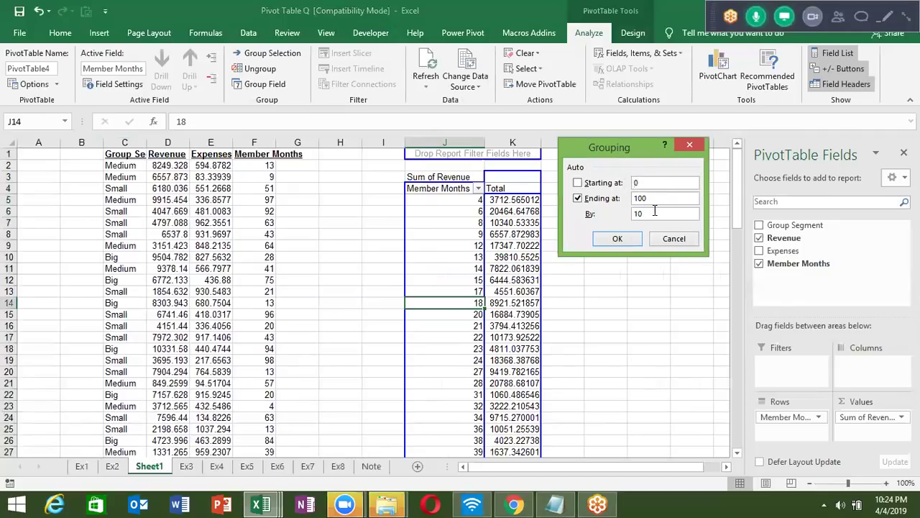
click(616, 241)
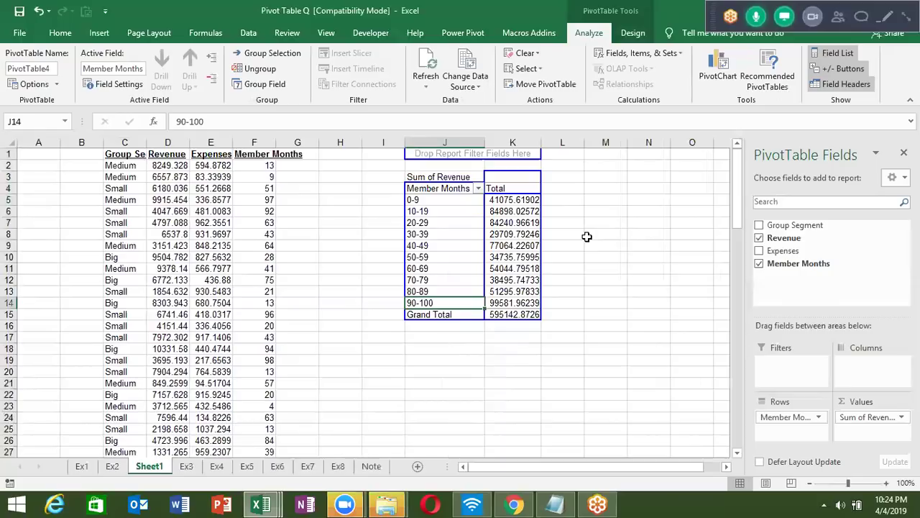
Step: Review the revenue for each band from 0-9 to 90-100, then return to Ex3
click(460, 202)
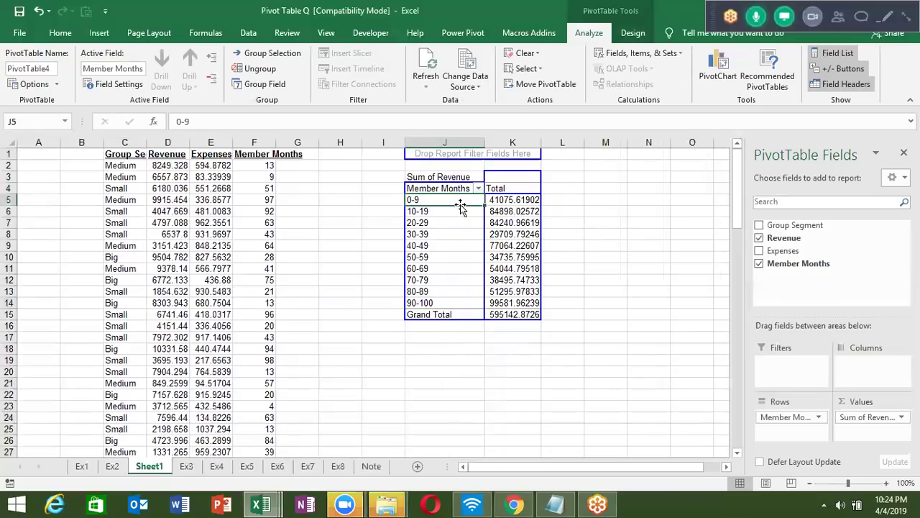
click(503, 209)
click(415, 211)
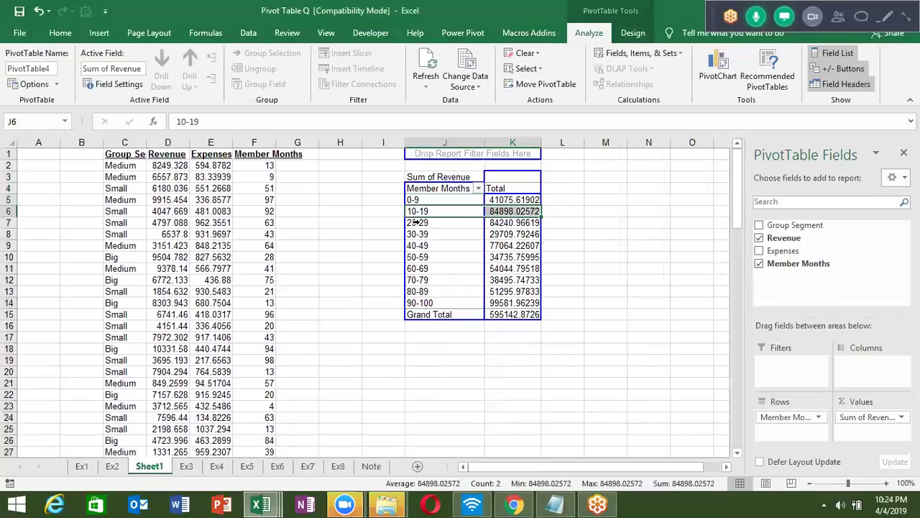
click(416, 224)
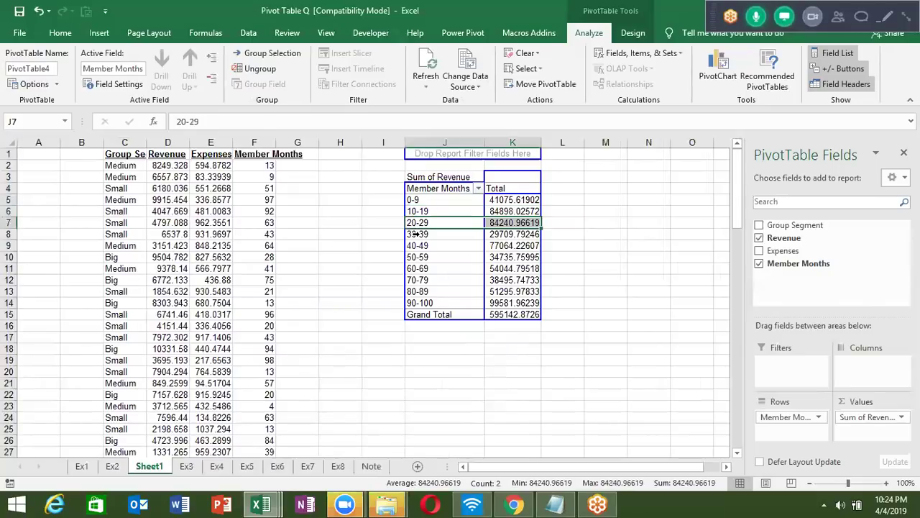
click(415, 234)
click(411, 246)
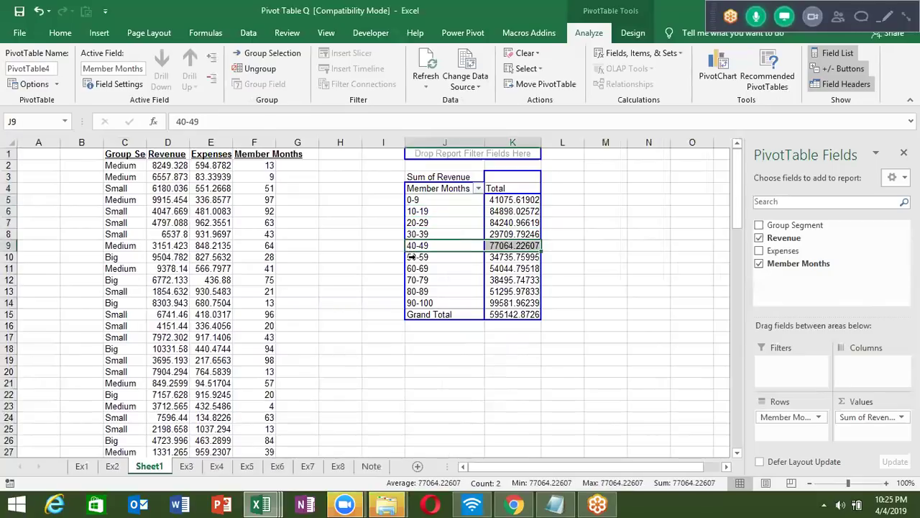
click(411, 257)
click(411, 268)
click(412, 280)
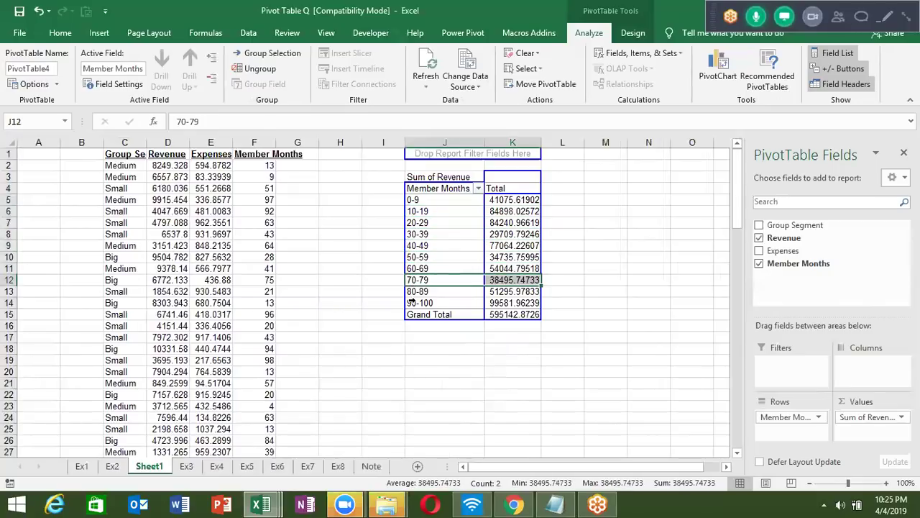
click(411, 292)
click(407, 303)
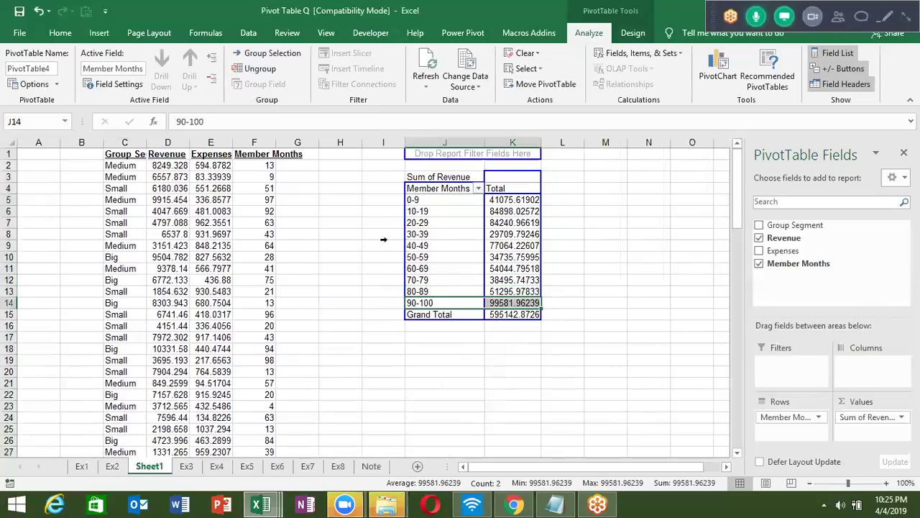
click(410, 200)
click(407, 212)
click(410, 223)
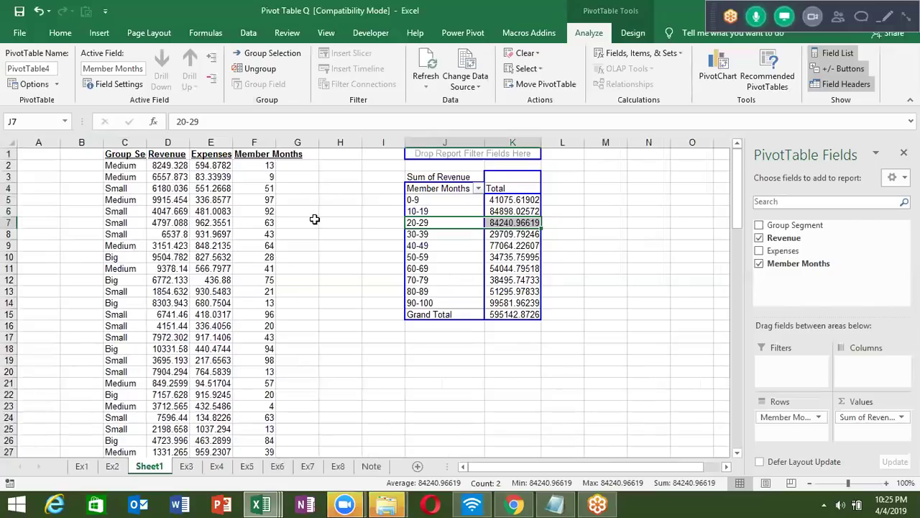
click(197, 468)
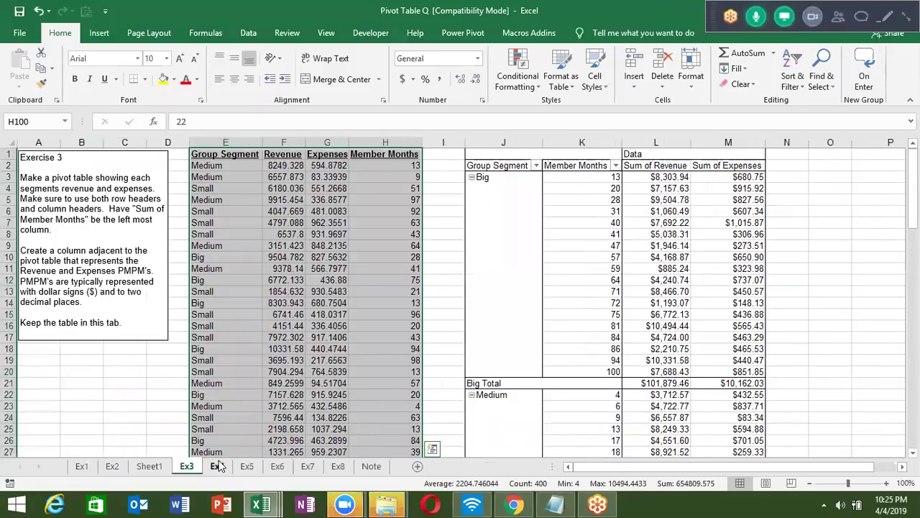
click(217, 466)
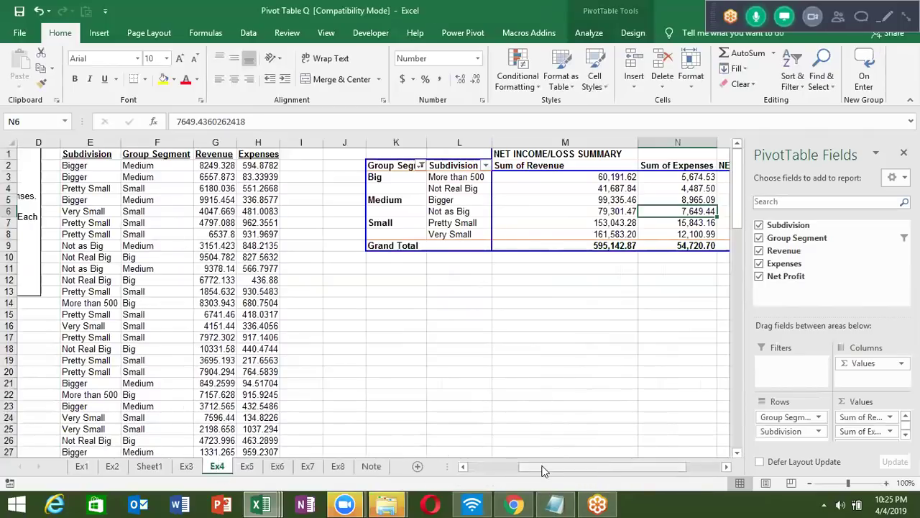
drag(604, 468, 499, 469)
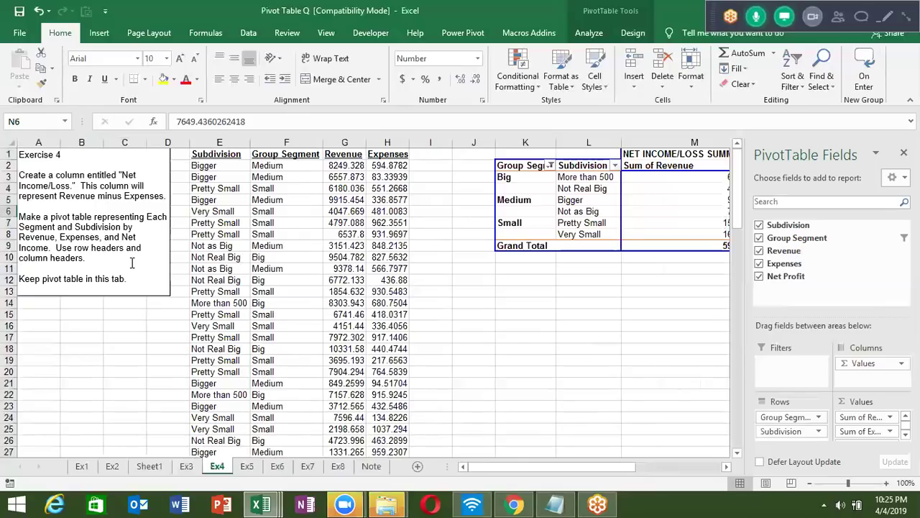
click(368, 226)
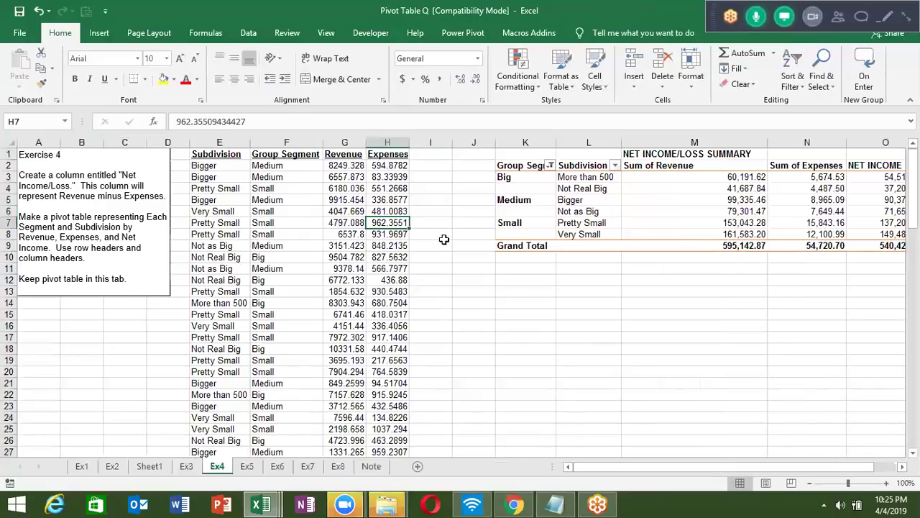
click(564, 190)
click(633, 288)
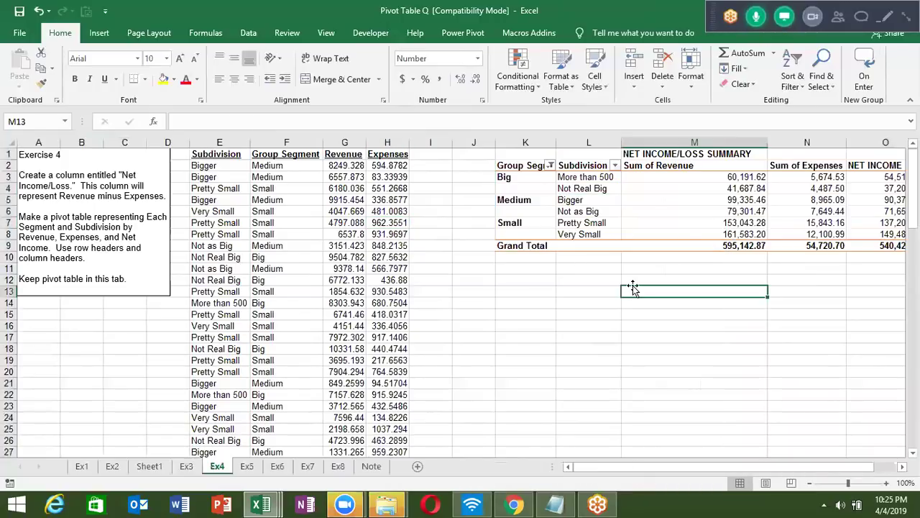
key(Up)
key(Up)
key(Up)
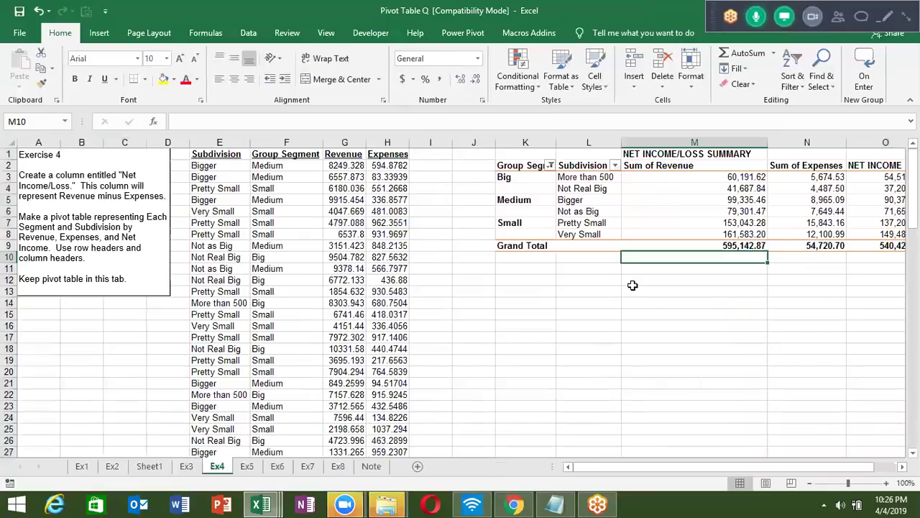
key(Up)
key(Up)
key(Up)
key(Left)
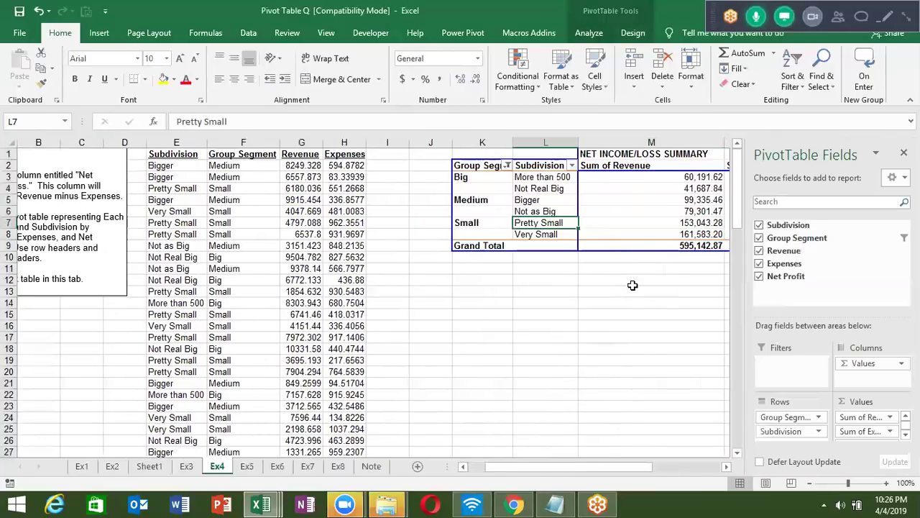
key(Left)
key(Left)
key(Left)
key(Left)
key(Left)
key(Left)
key(Right)
key(Right)
key(Right)
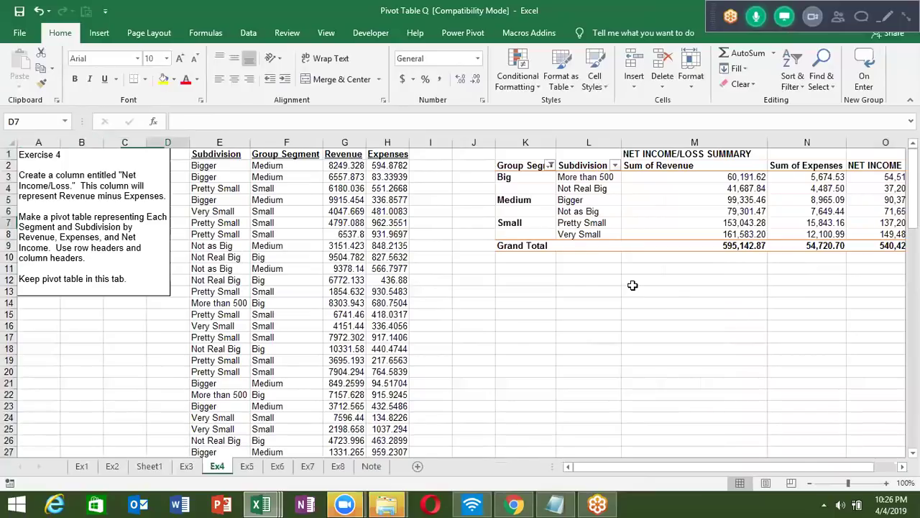
key(Right)
key(Right)
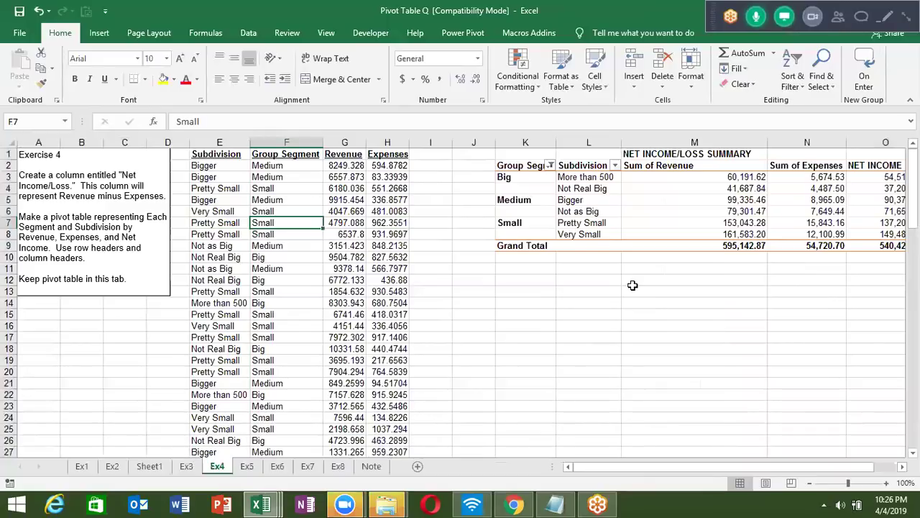
key(Up)
key(Up)
key(Up)
key(Up)
key(Up)
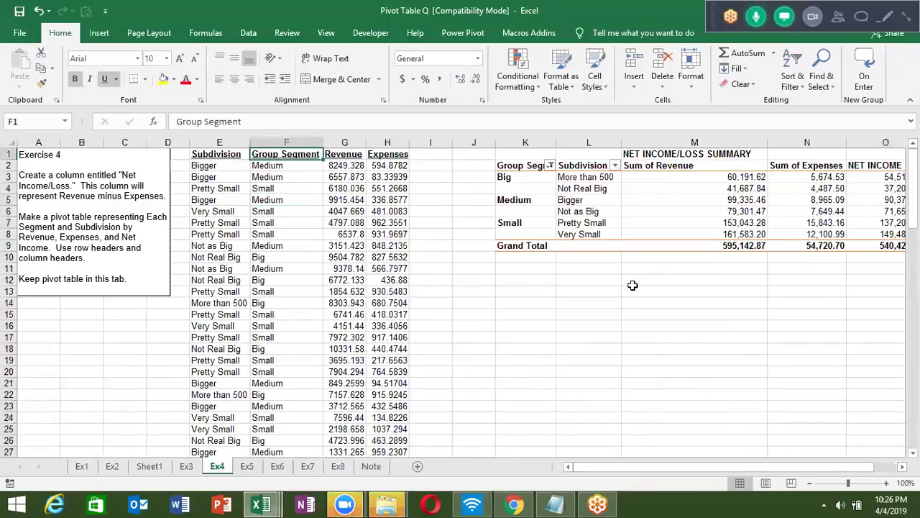
key(Right)
key(Right)
key(Right)
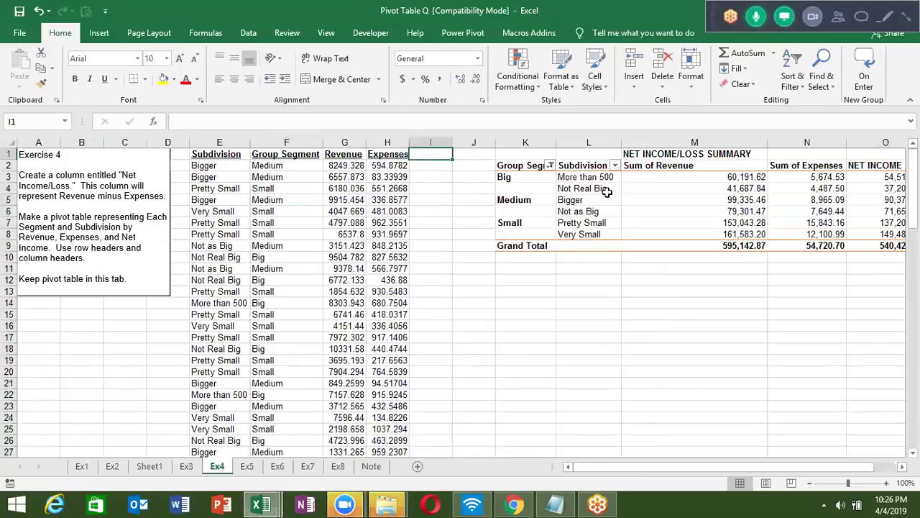
click(550, 167)
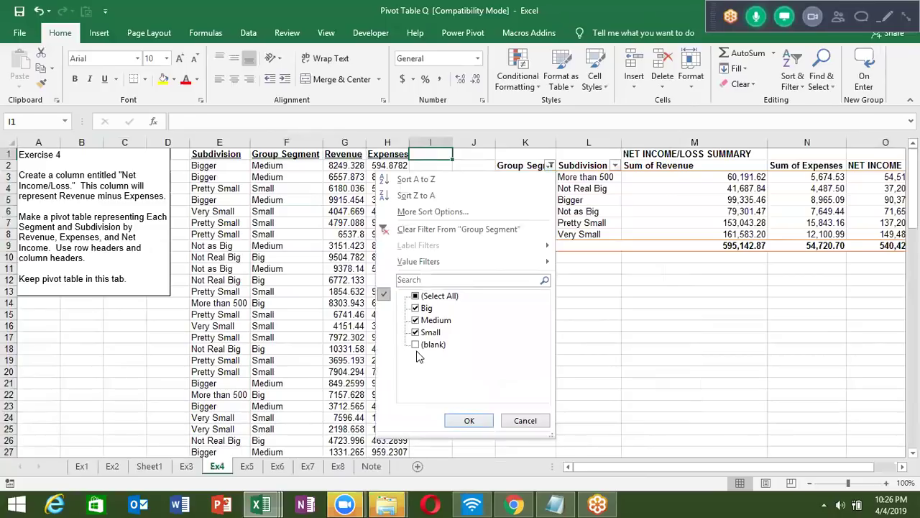
click(466, 422)
scroll(252, 271, down, 2)
scroll(251, 271, down, 4)
scroll(250, 271, down, 5)
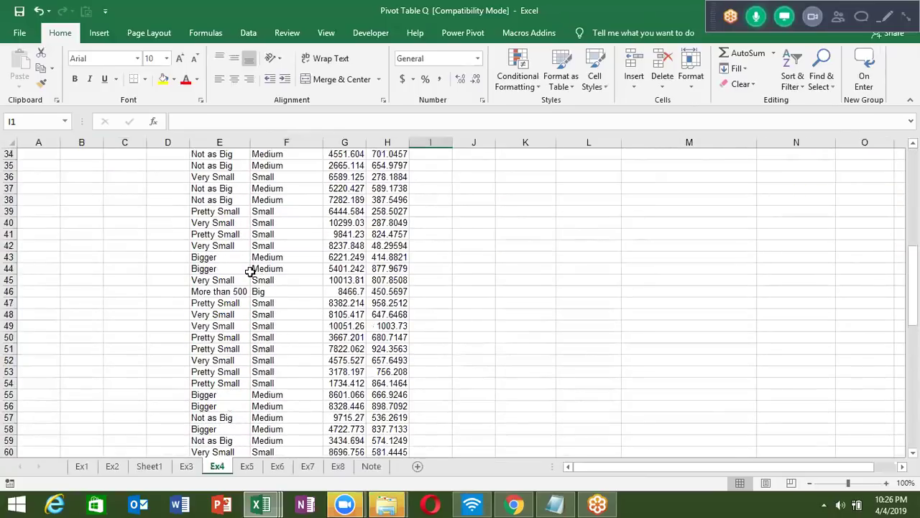
scroll(251, 271, up, 7)
scroll(250, 271, up, 4)
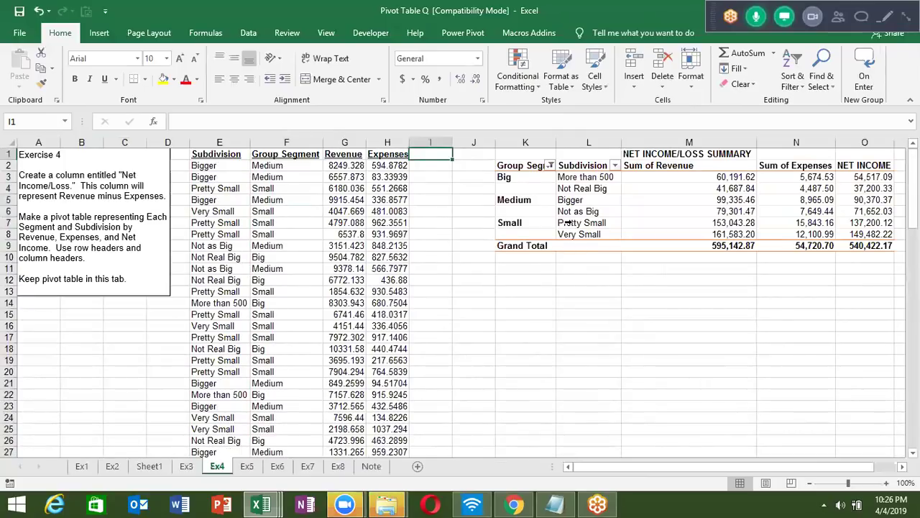
click(583, 178)
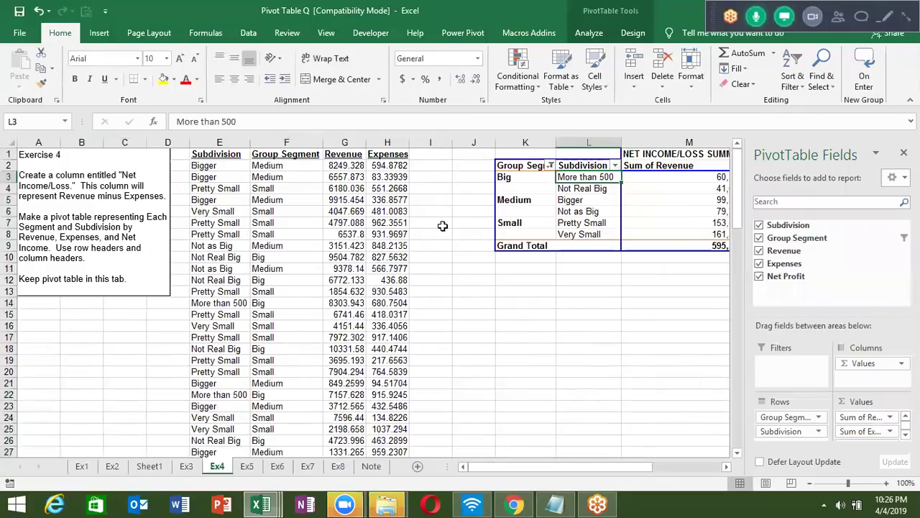
click(615, 166)
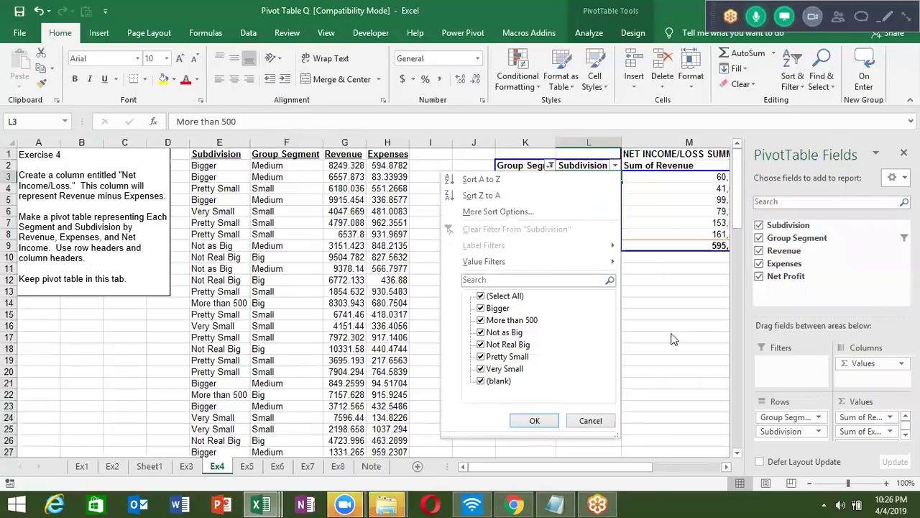
key(Escape)
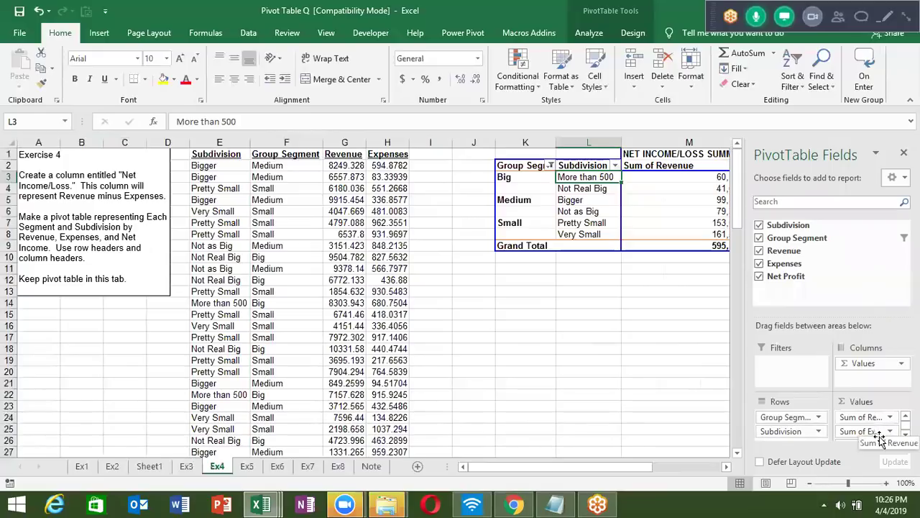
click(905, 433)
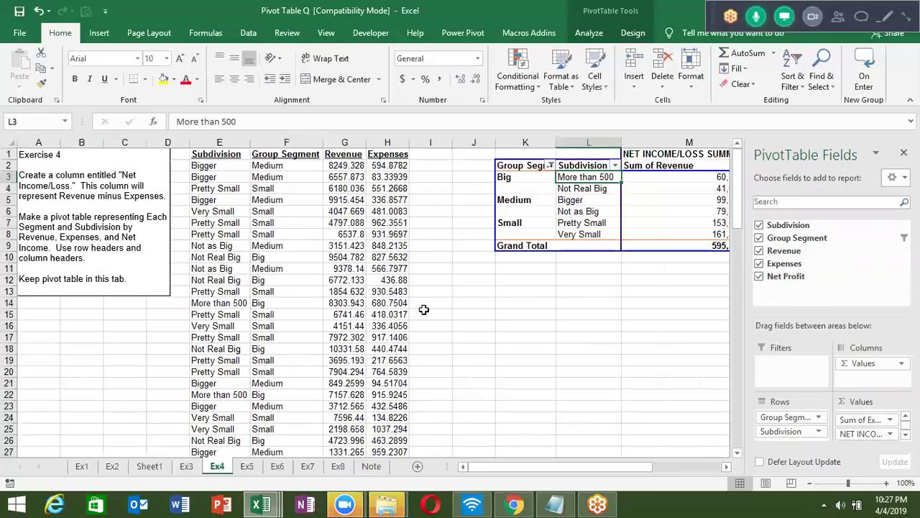
Step: Select Ex4's Subdivision-to-Expenses range E1:H100 and copy it
click(368, 279)
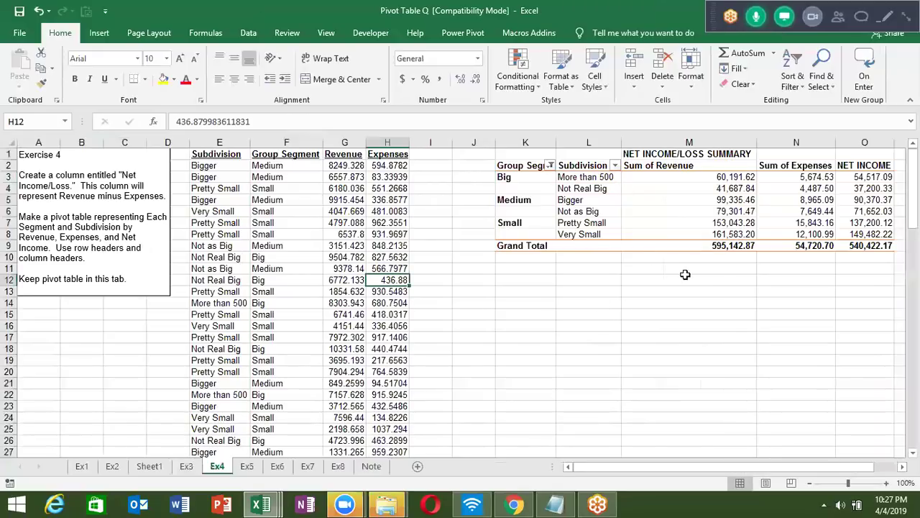
key(Up)
key(Up)
key(Up)
key(Up)
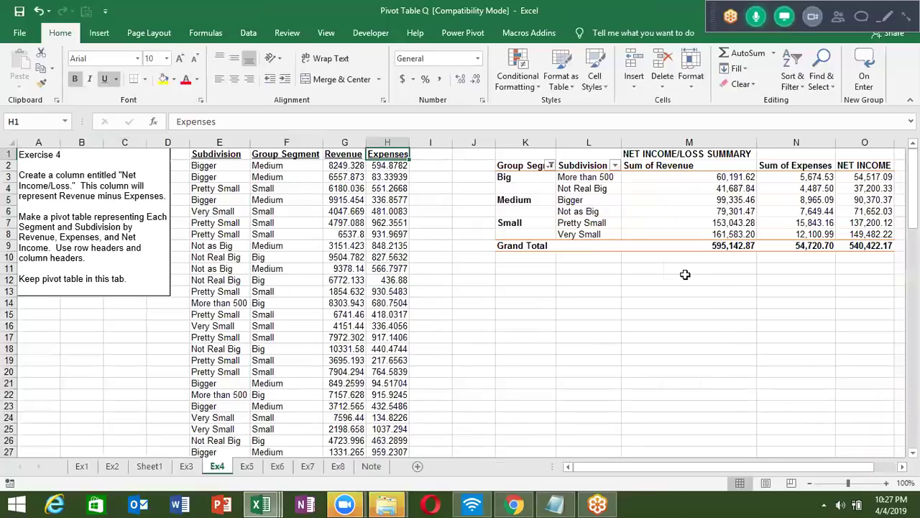
key(Down)
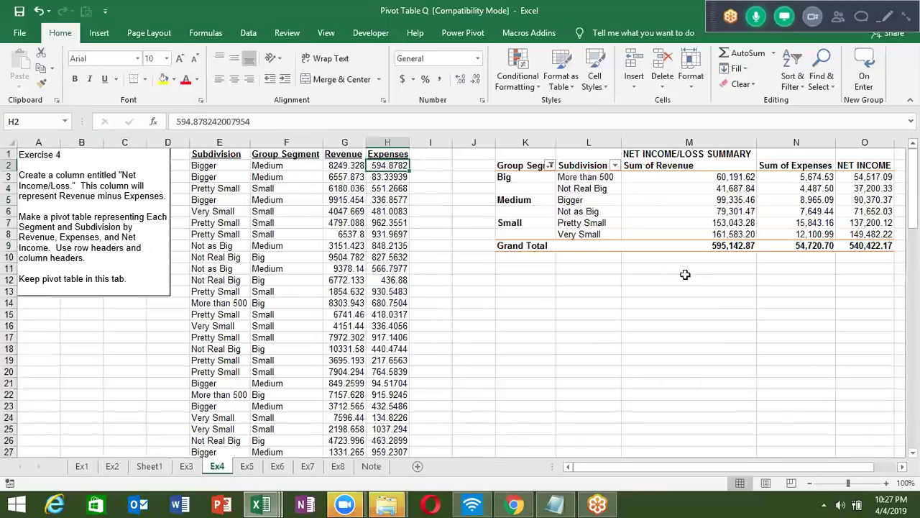
key(Left)
key(Left)
key(Left)
key(Up)
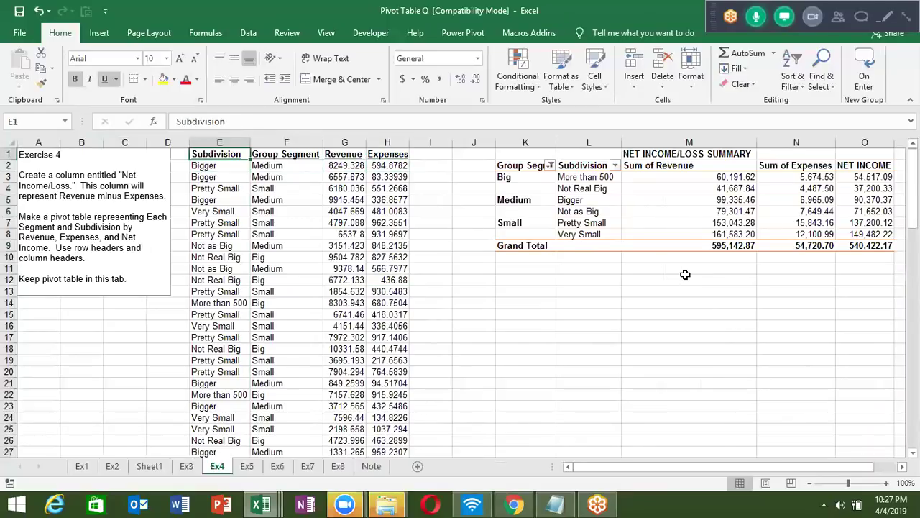
key(ctrl+shift+Right)
key(ctrl+shift+Down)
key(ctrl+c)
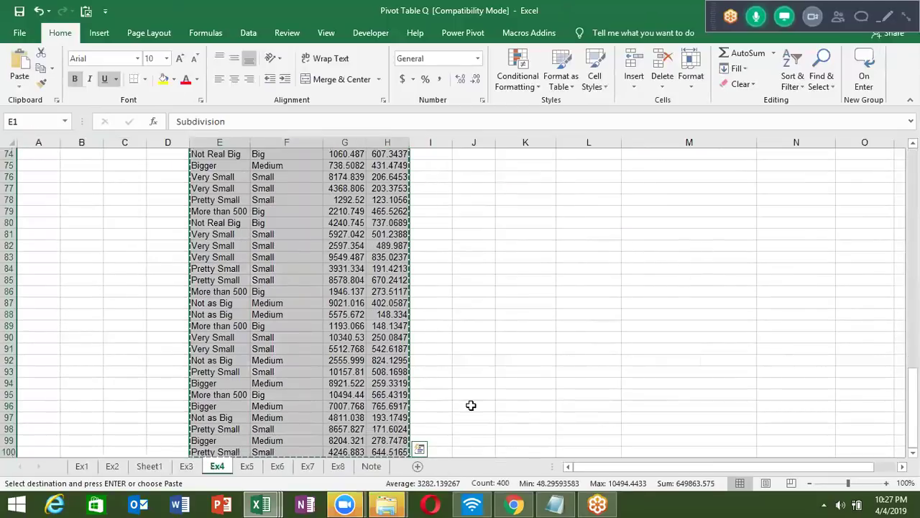
scroll(431, 415, down, 4)
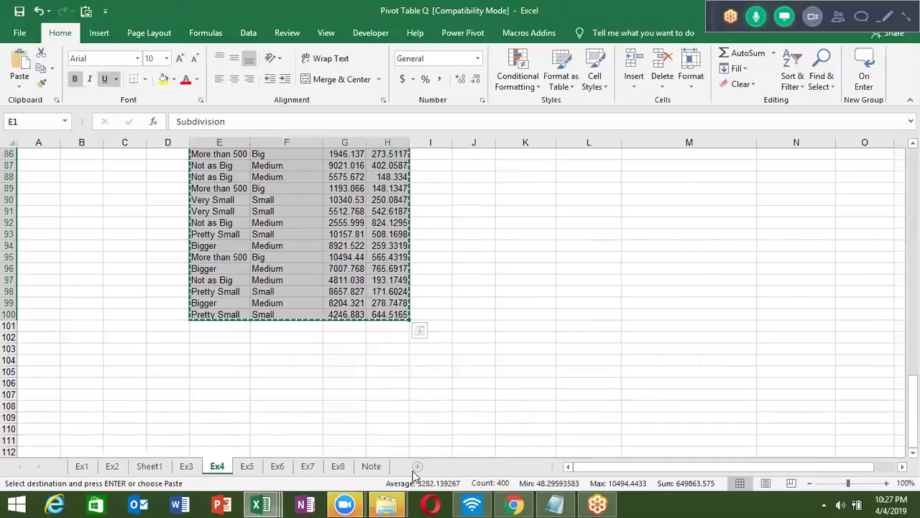
Step: Paste the Ex4 data into a new Sheet2 and insert an empty pivot at G1
click(414, 469)
key(ctrl+v)
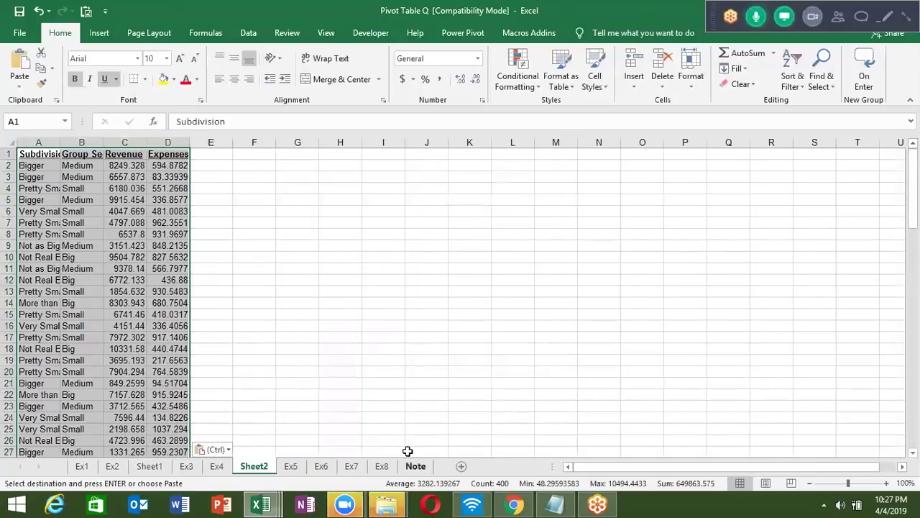
click(99, 32)
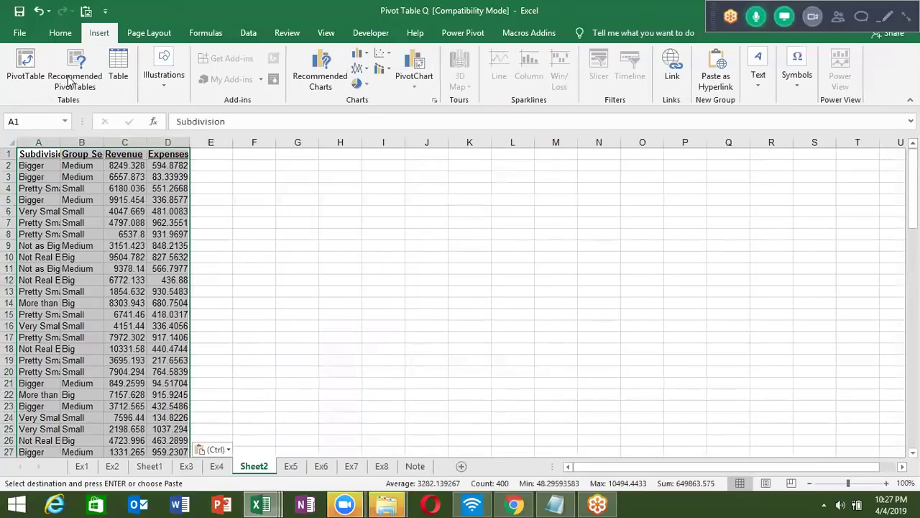
click(32, 70)
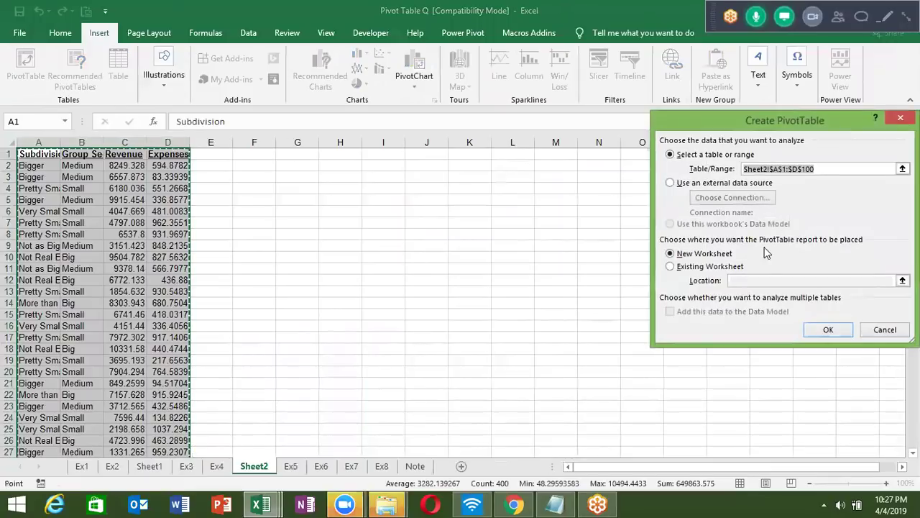
click(740, 266)
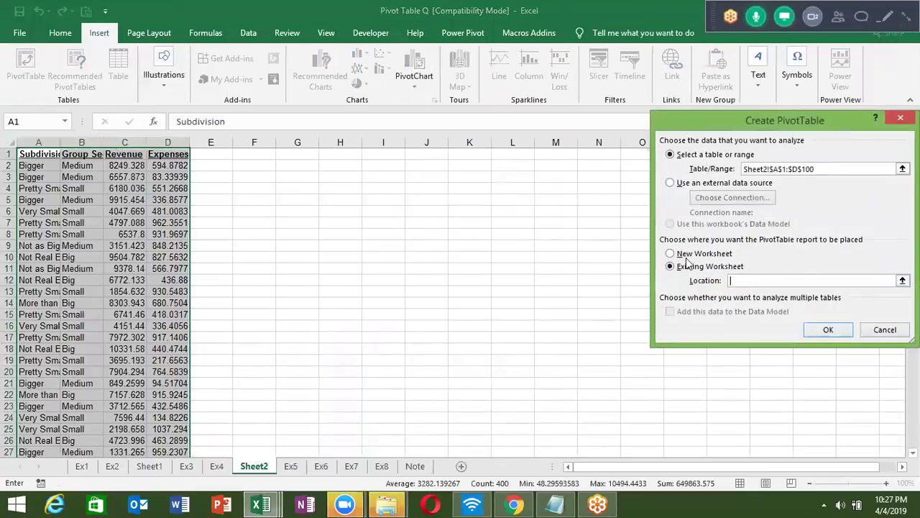
click(299, 149)
click(838, 333)
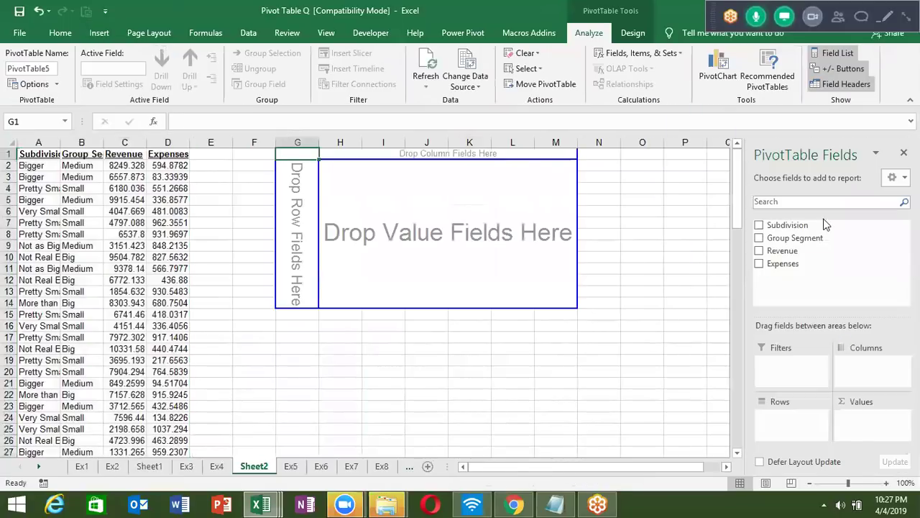
Step: Put Group Segment in the pivot rows with Subdivision nested beneath it
drag(812, 238, 821, 430)
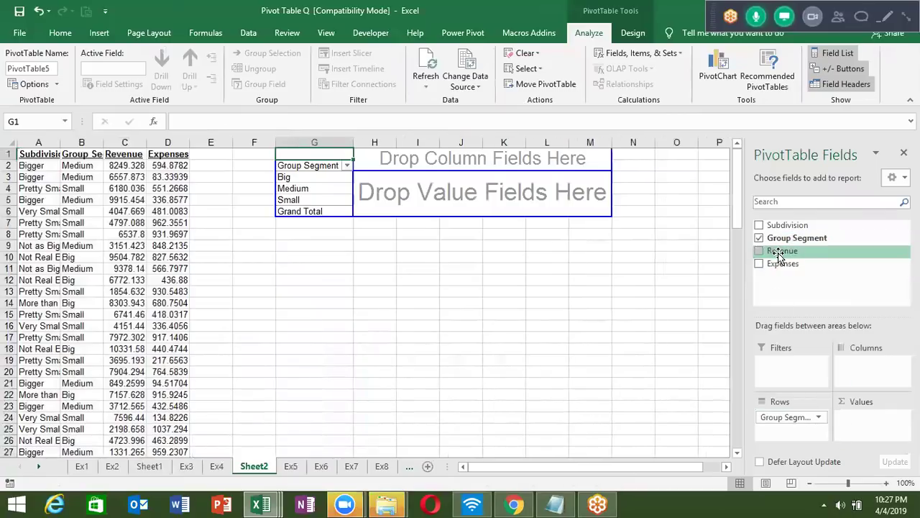
drag(780, 225, 798, 435)
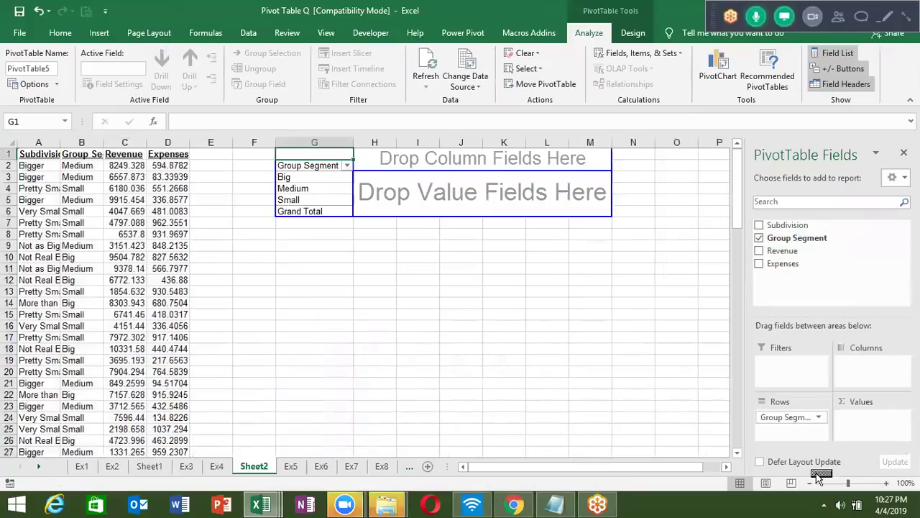
drag(783, 225, 792, 431)
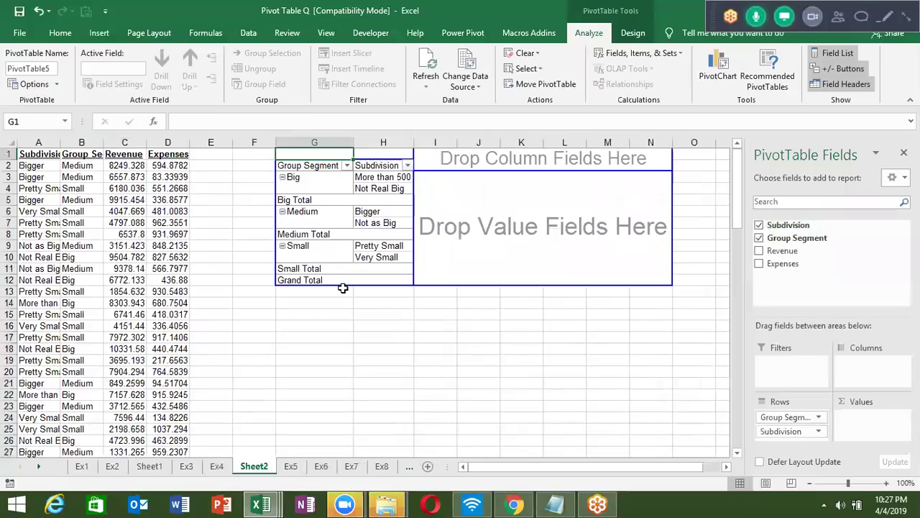
Step: Turn off the Group Segment subtotals and select the Subdivision items
click(315, 200)
right_click(315, 201)
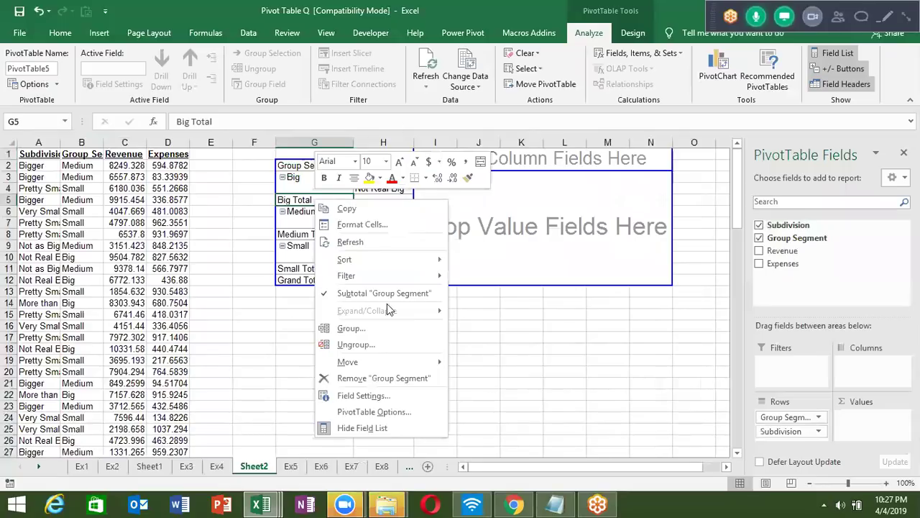
click(349, 295)
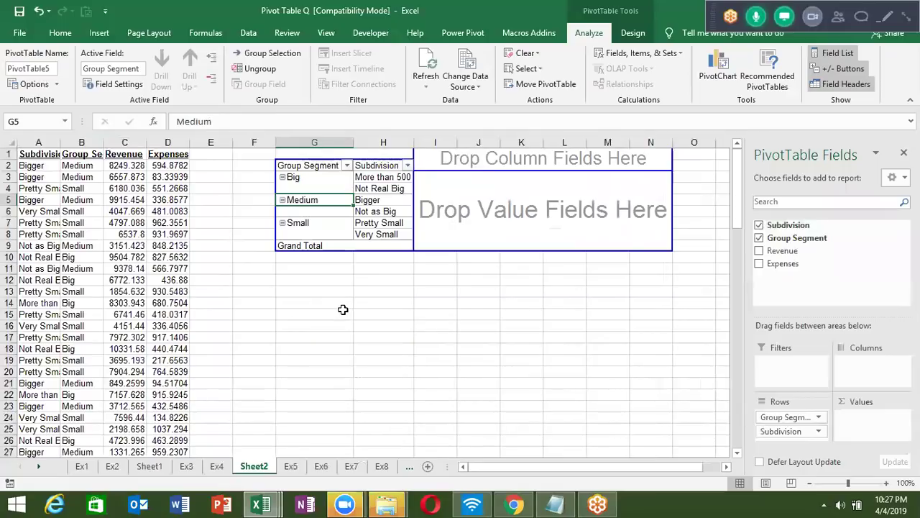
click(392, 247)
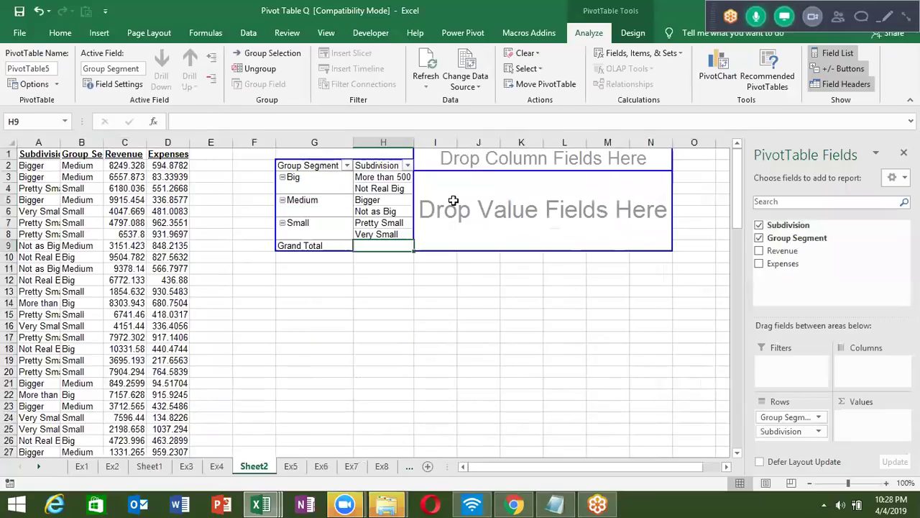
click(392, 192)
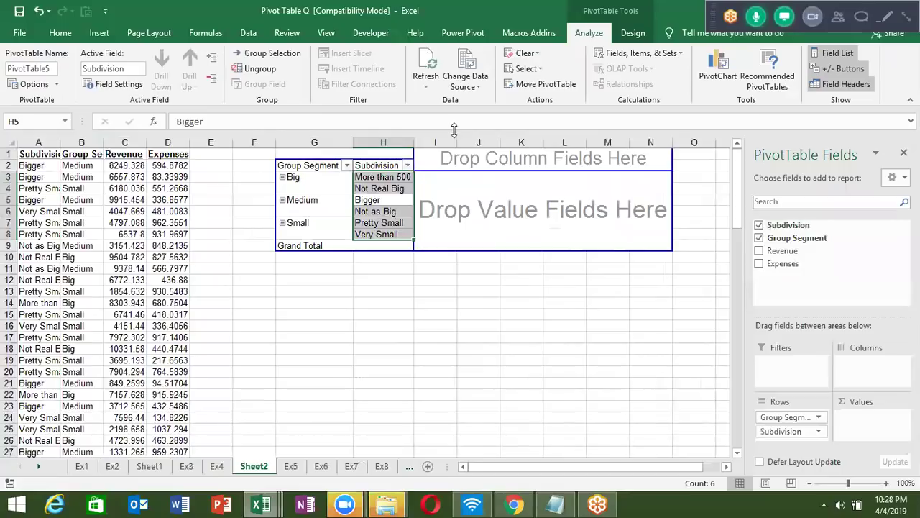
Step: Add a calculated field named iNCOME defined as Revenue - Expenses to the Sheet2 pivot
click(624, 52)
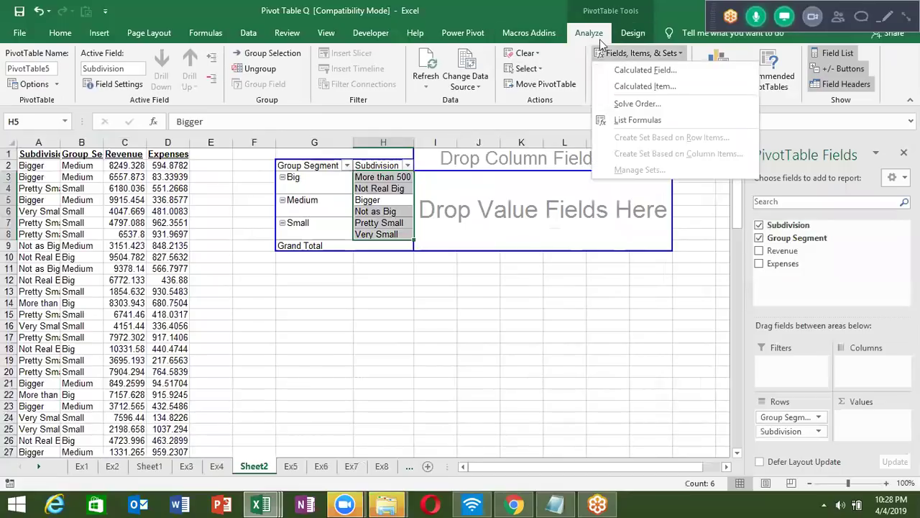
click(624, 75)
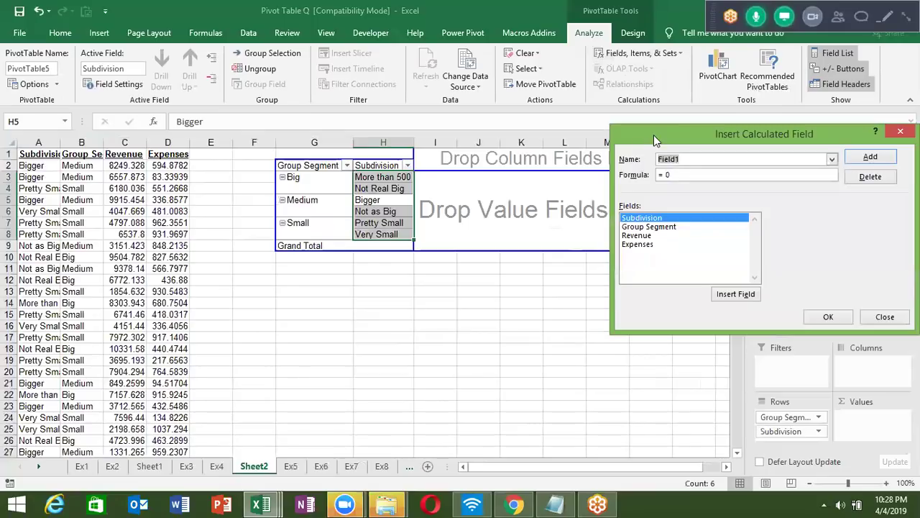
drag(654, 134, 327, 252)
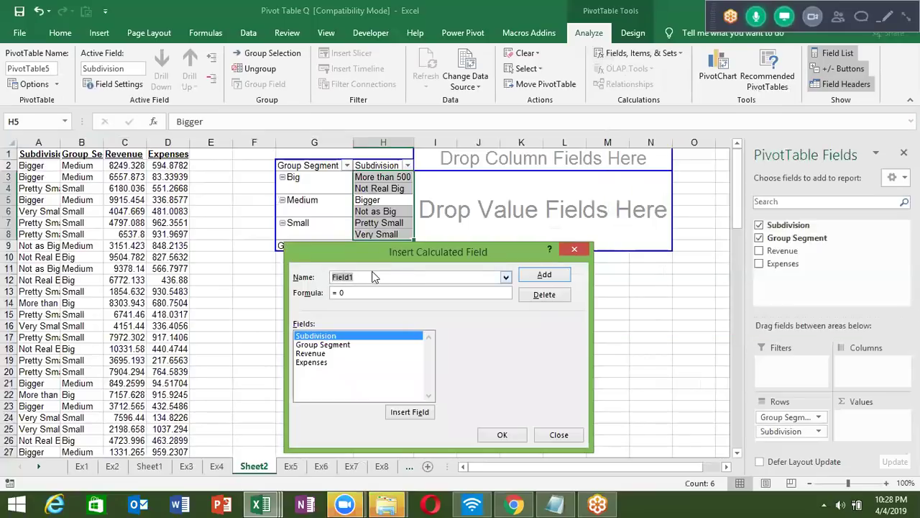
text(iNCOM)
text(E)
click(310, 355)
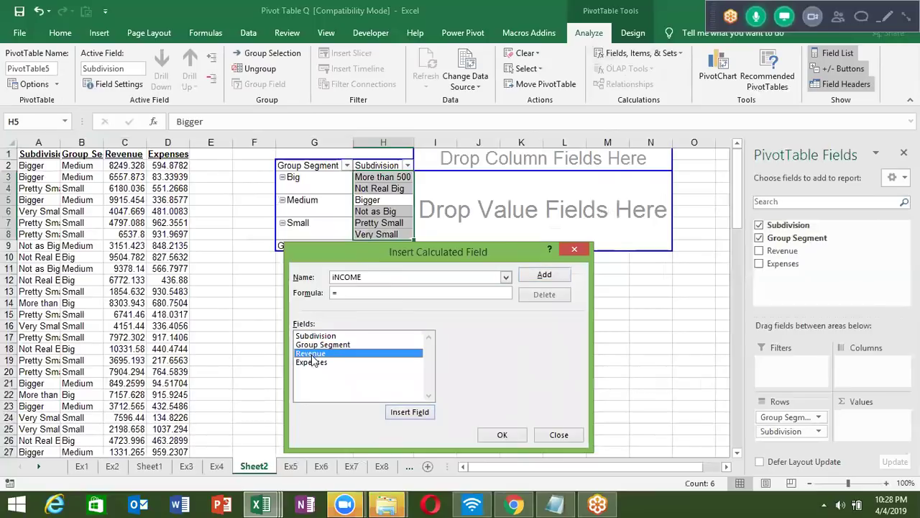
click(407, 412)
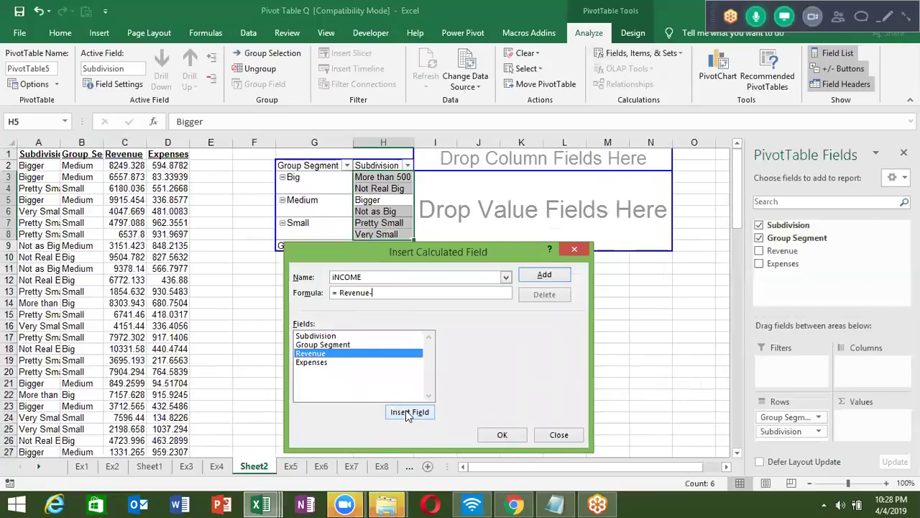
click(341, 364)
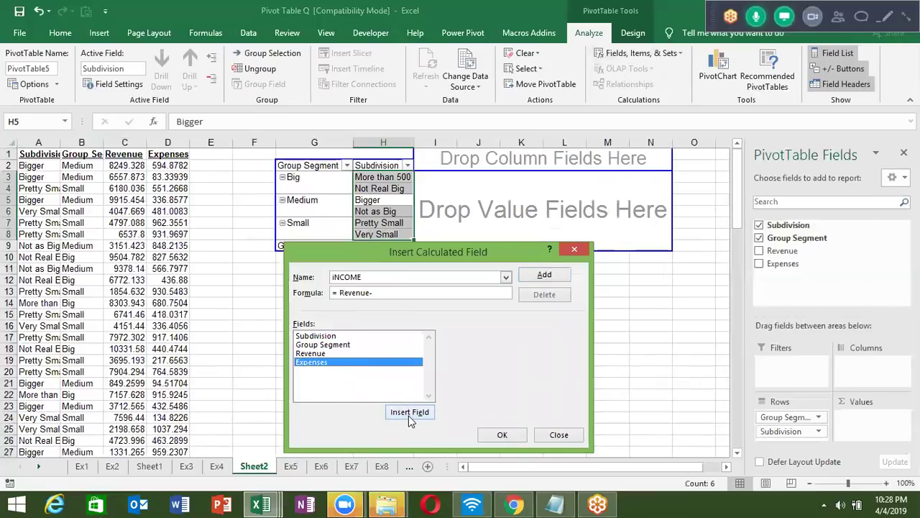
click(408, 414)
click(502, 434)
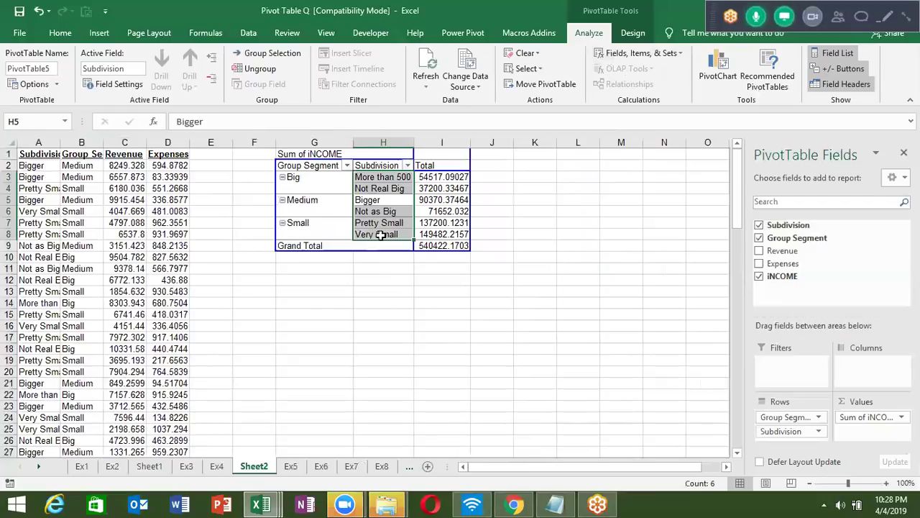
Step: Inspect the Ex4 pivot table, including the NET INCOME value in O3
click(216, 466)
scroll(266, 317, up, 10)
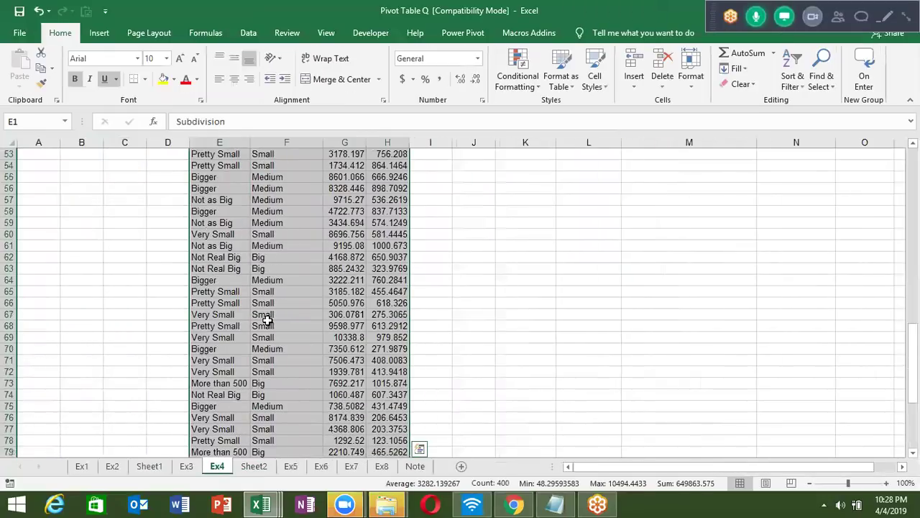
scroll(267, 316, up, 12)
scroll(267, 320, up, 3)
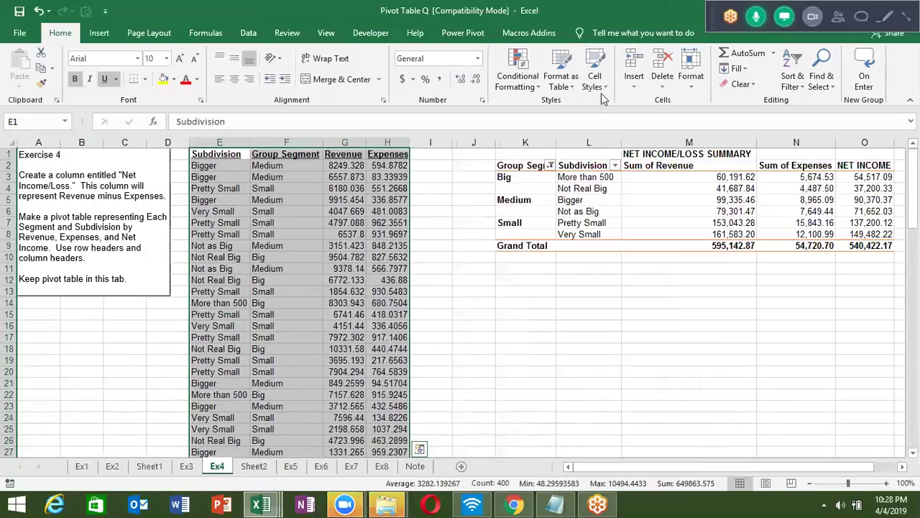
drag(690, 177, 582, 188)
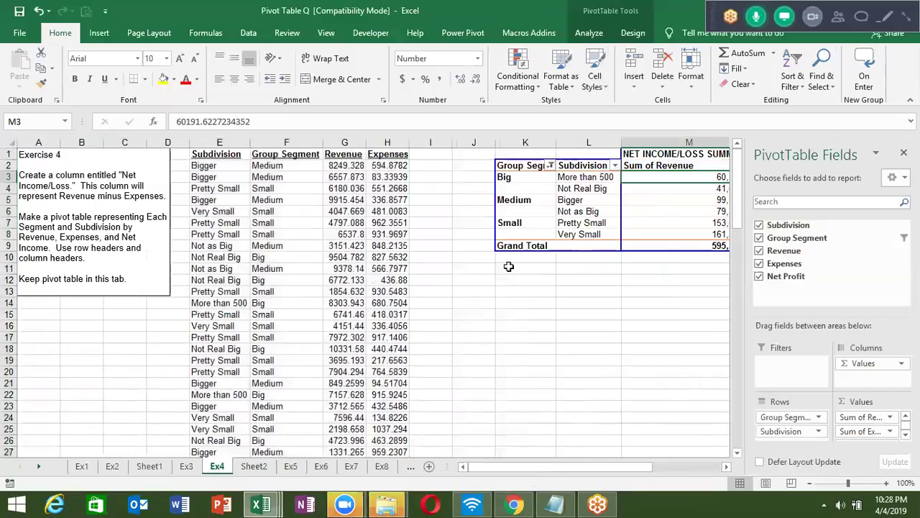
click(624, 306)
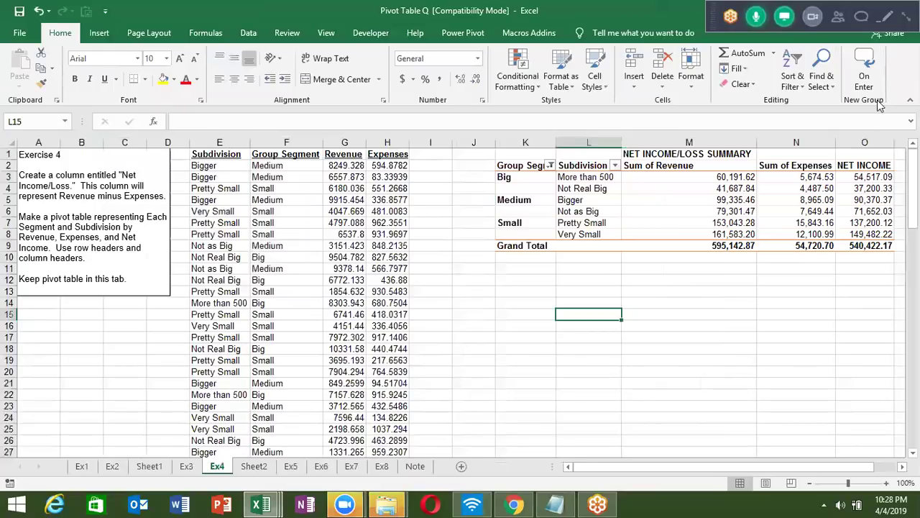
click(874, 178)
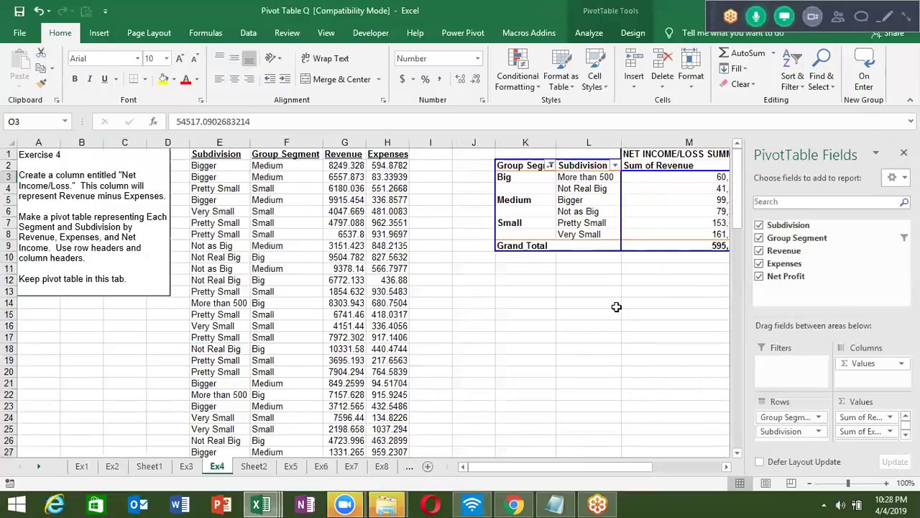
click(616, 307)
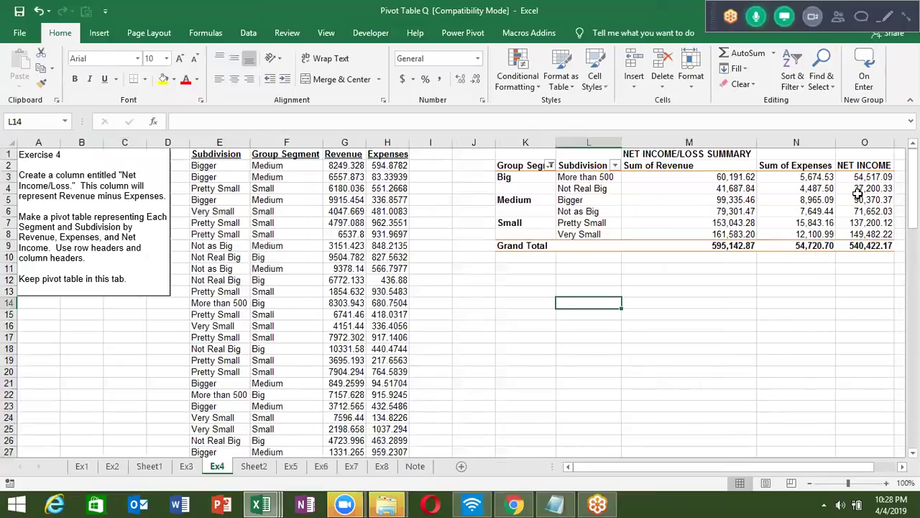
Step: List the Ex4 pivot's calculated field formulas on a new sheet
click(752, 189)
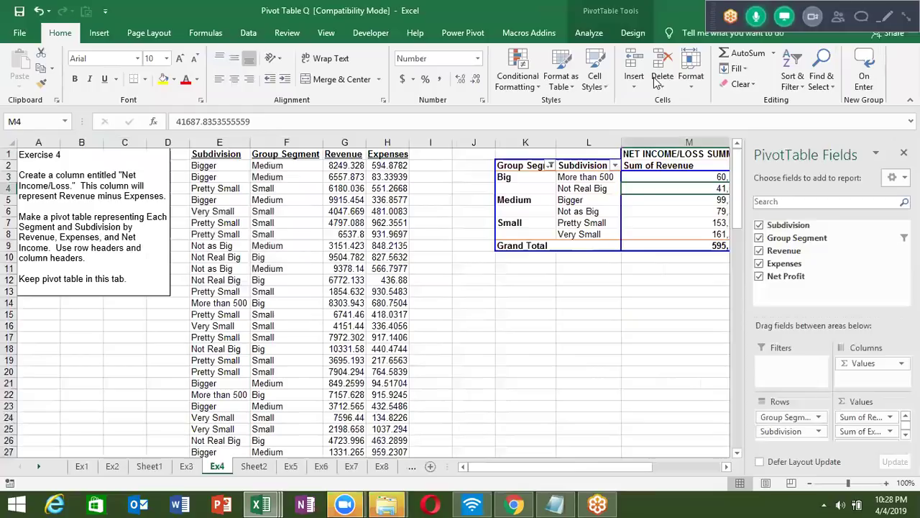
click(589, 33)
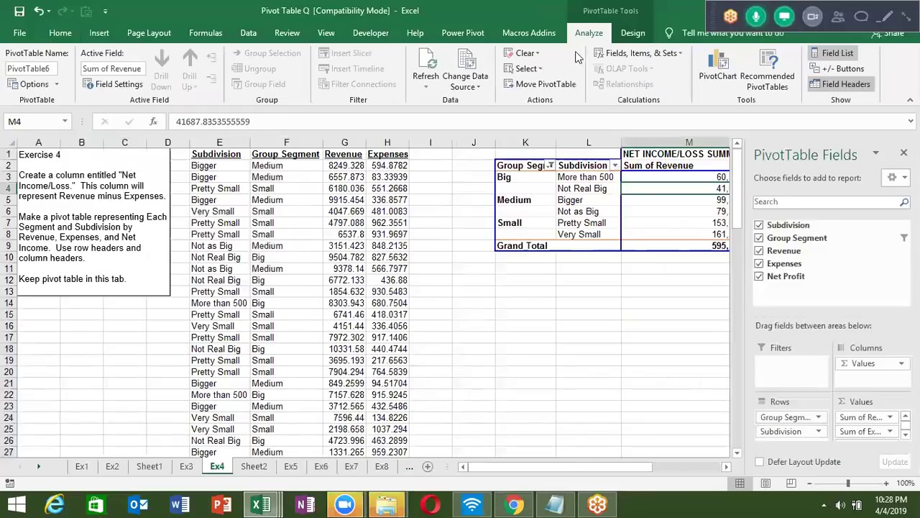
click(639, 53)
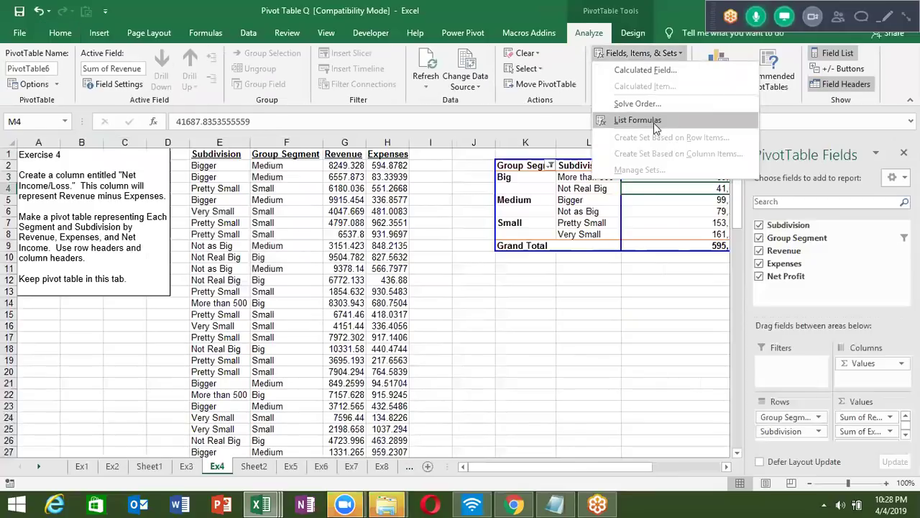
click(652, 121)
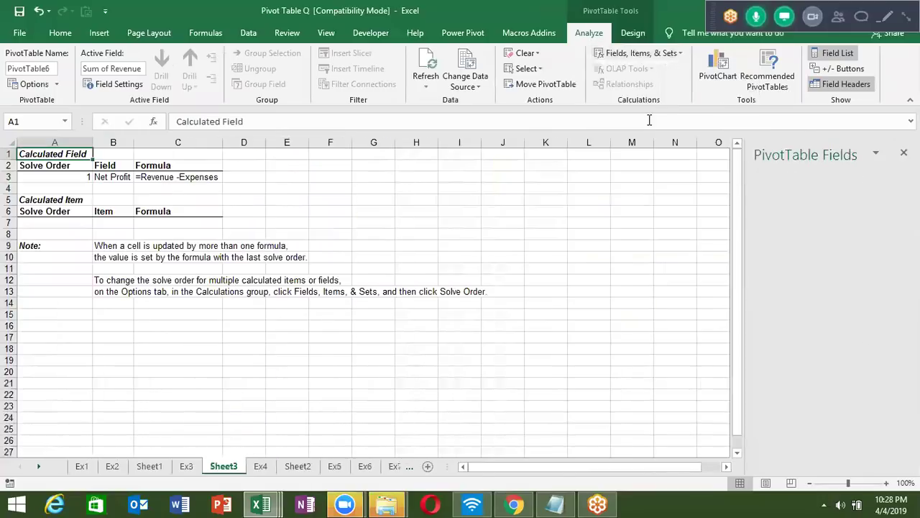
Step: Check the Net Profit formula =Revenue -Expenses in cell C3
click(144, 182)
click(99, 187)
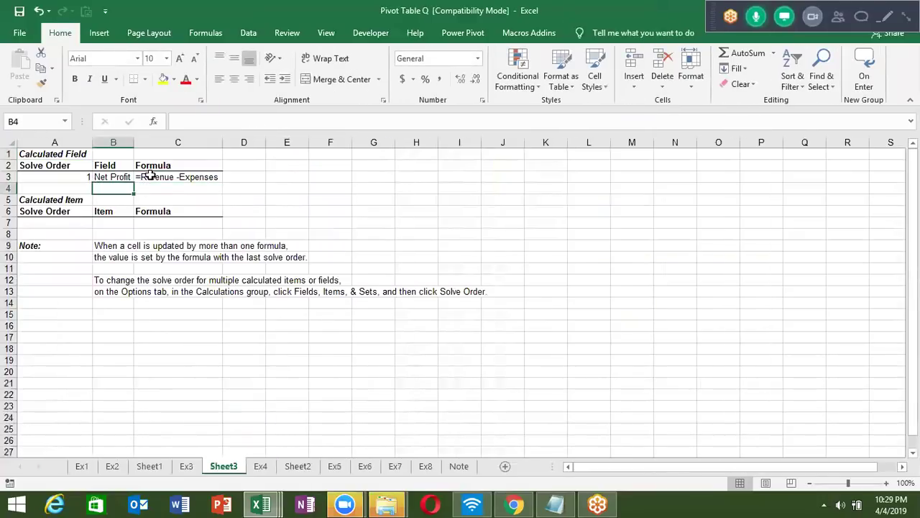
click(149, 175)
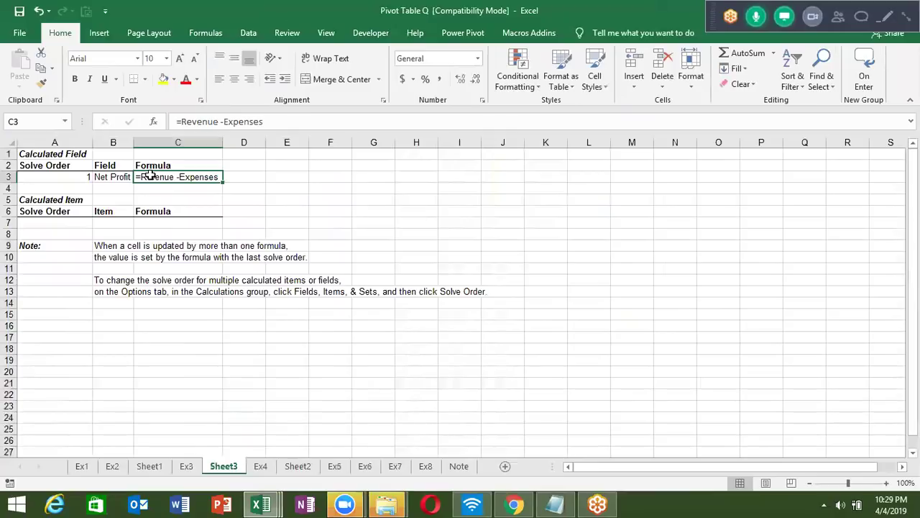
Step: Delete Sheet3 with the formula listing, confirming the deletion
right_click(225, 466)
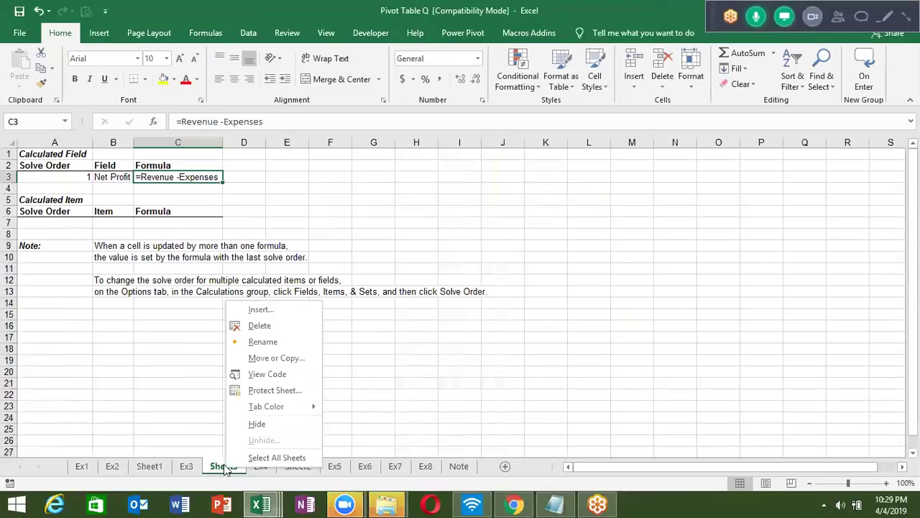
click(250, 327)
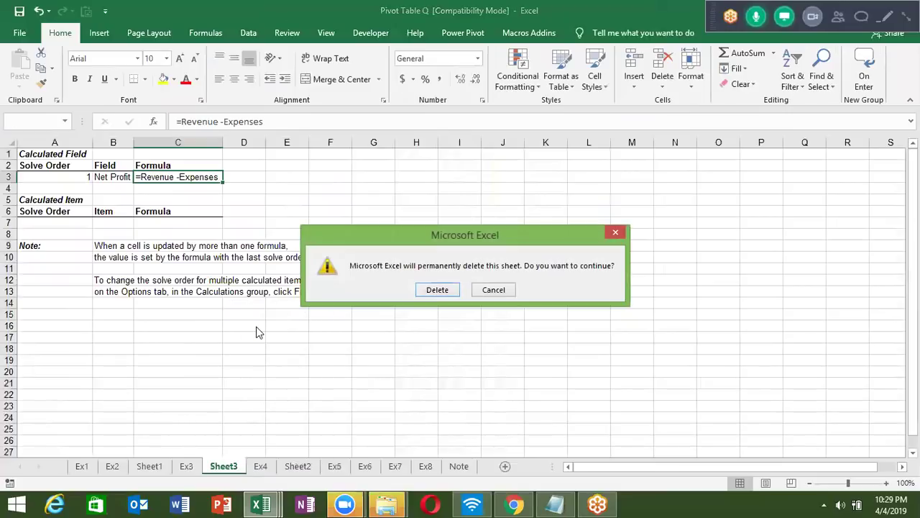
click(438, 290)
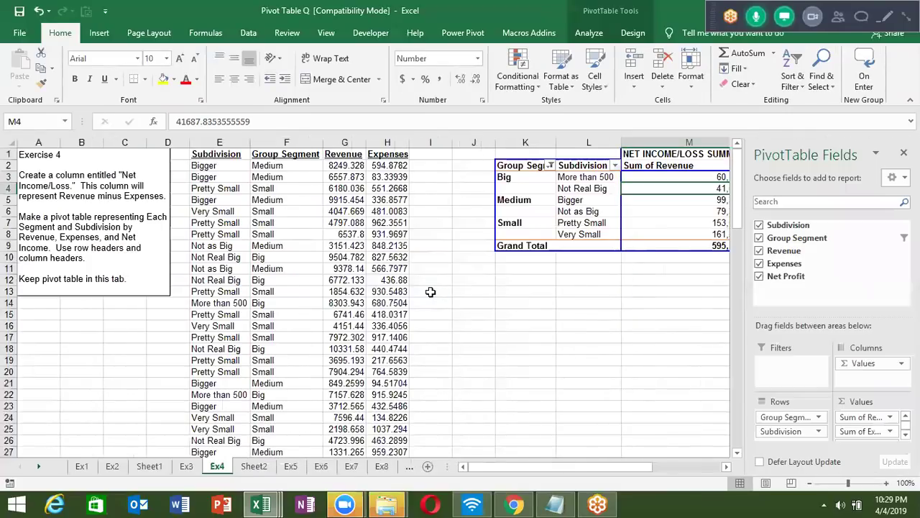
Step: Check the Service Month and Paid Month headings in Ex5 I1 and J1, then return to Sheet2
click(266, 466)
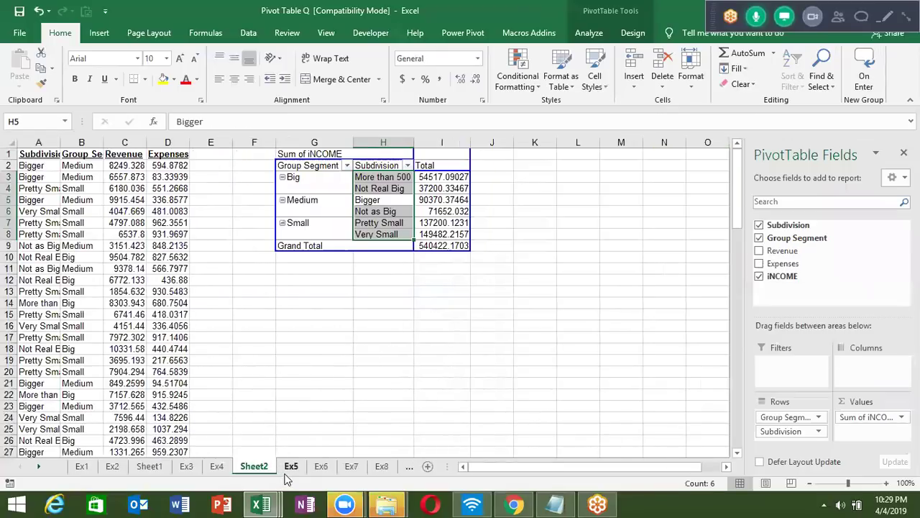
click(290, 467)
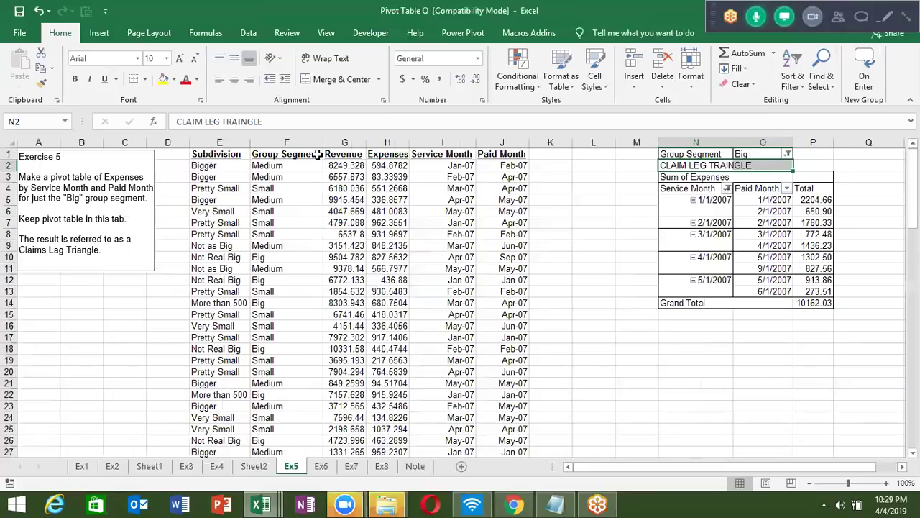
click(437, 154)
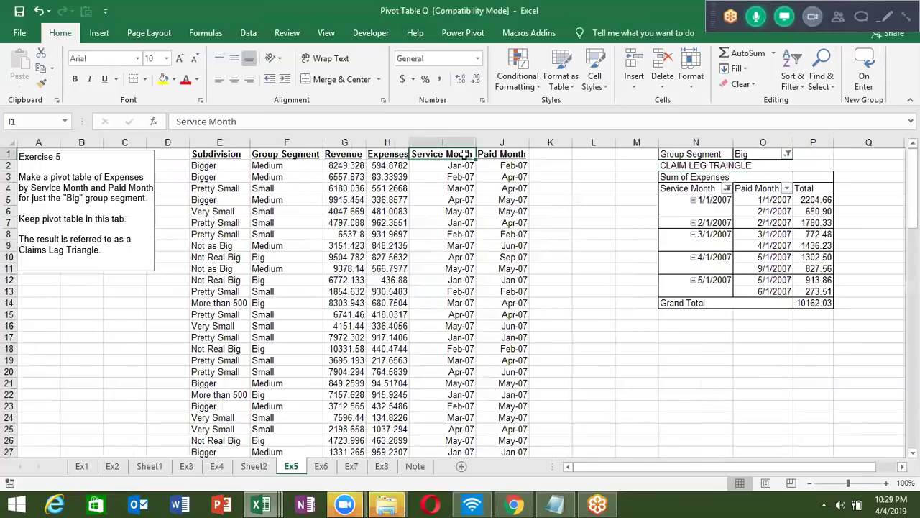
click(493, 152)
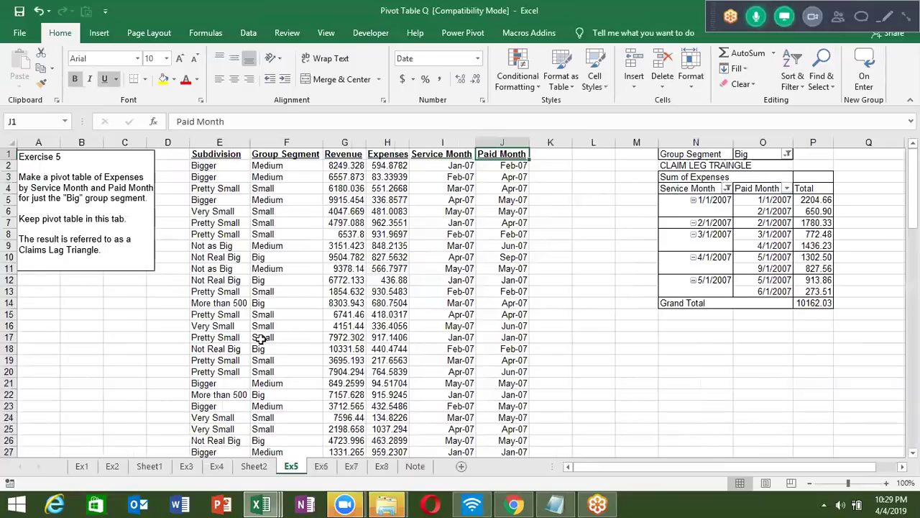
click(263, 468)
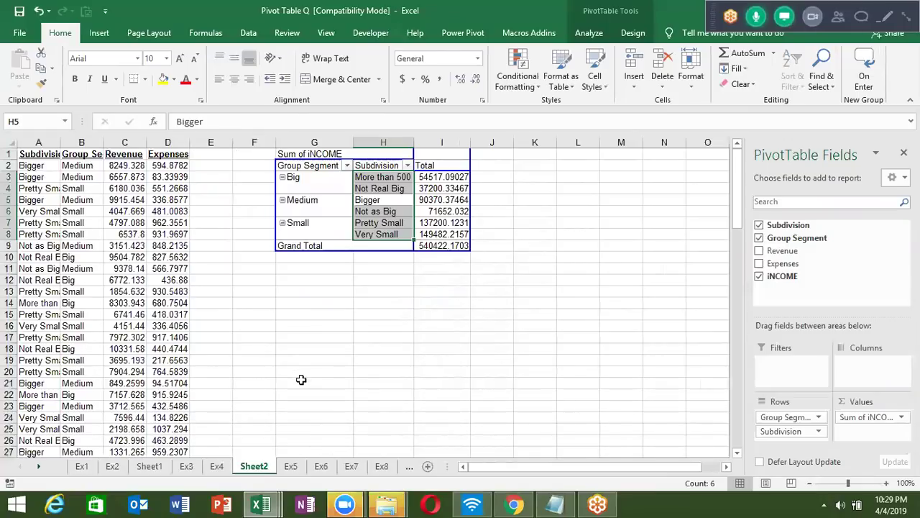
Step: Delete the iNCOME calculated field from the Sheet2 pivot, then return to Ex5
click(586, 33)
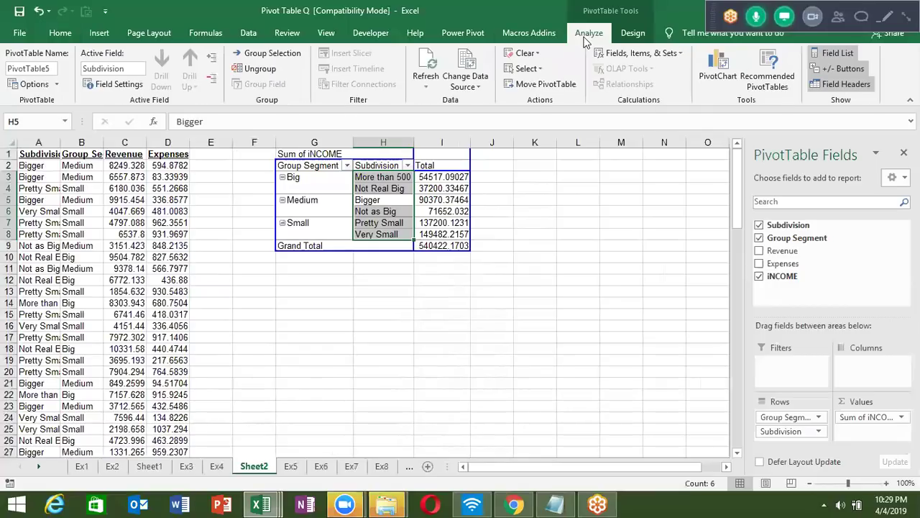
click(633, 55)
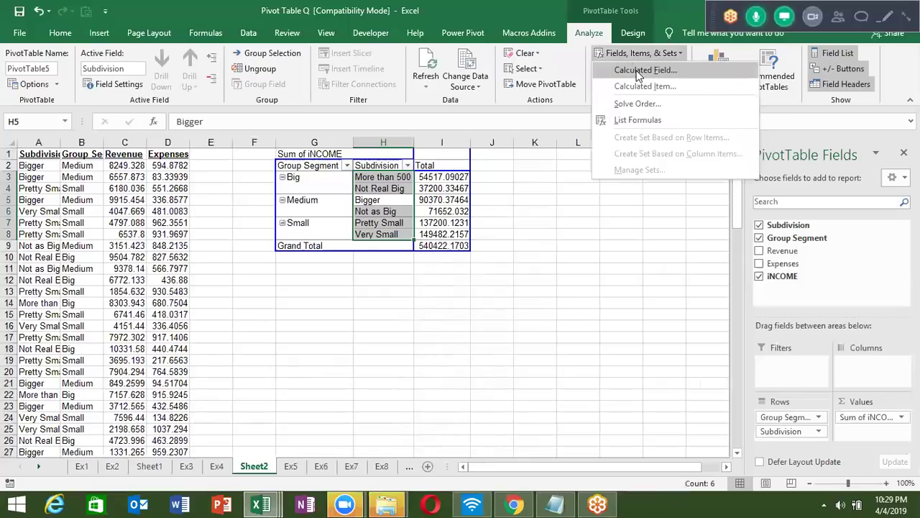
click(641, 70)
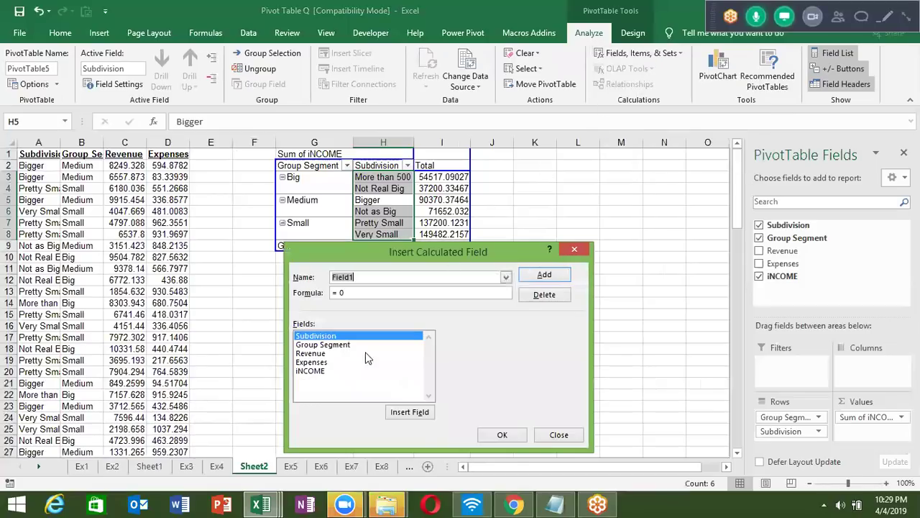
click(316, 371)
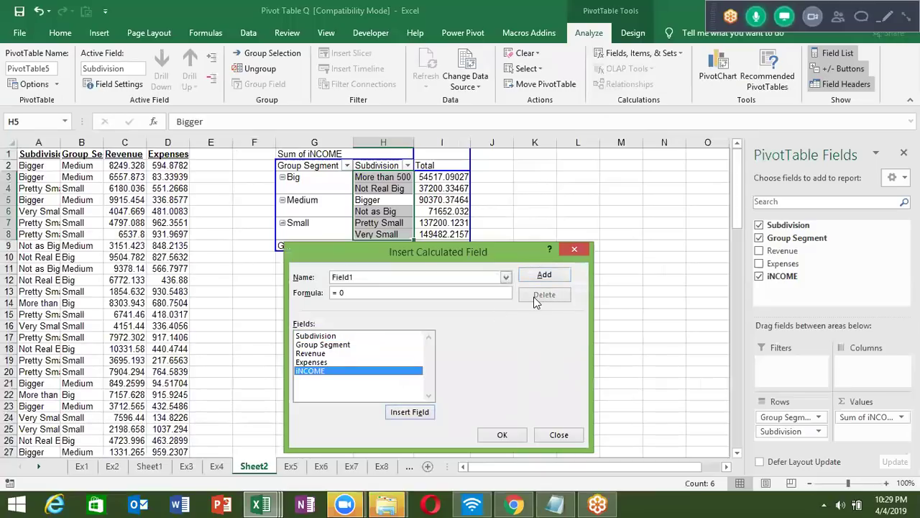
double_click(351, 279)
key(BackSpace)
text(iNCOME)
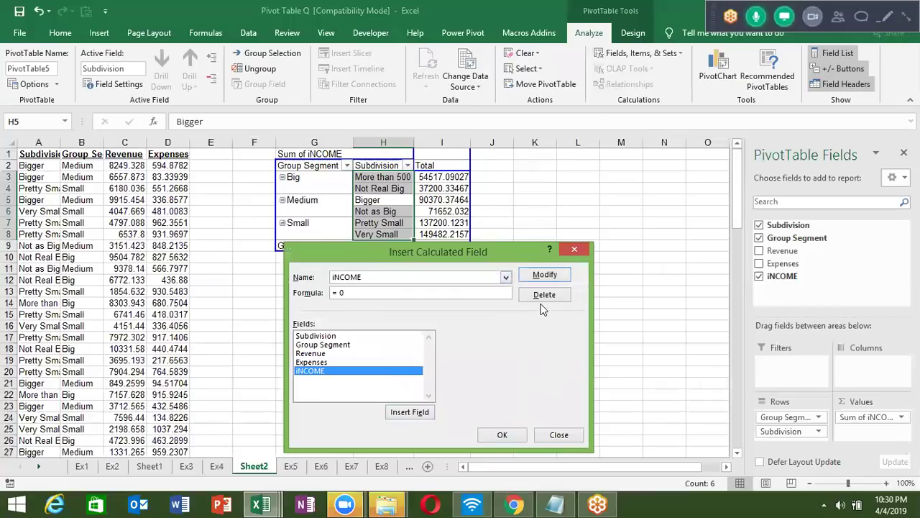
click(542, 301)
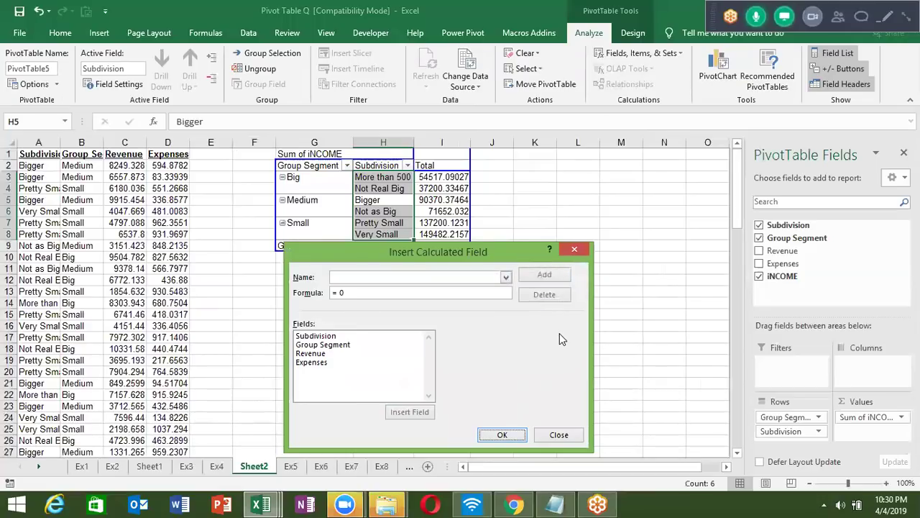
click(568, 436)
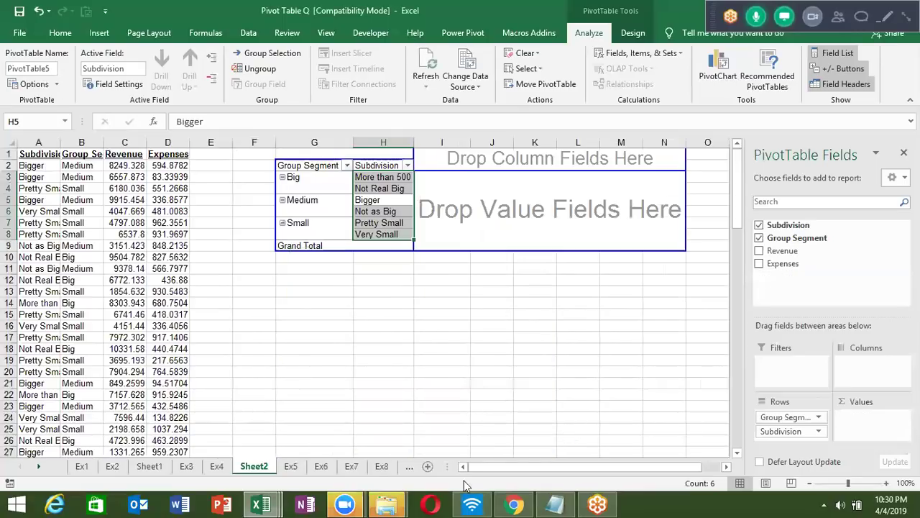
click(290, 468)
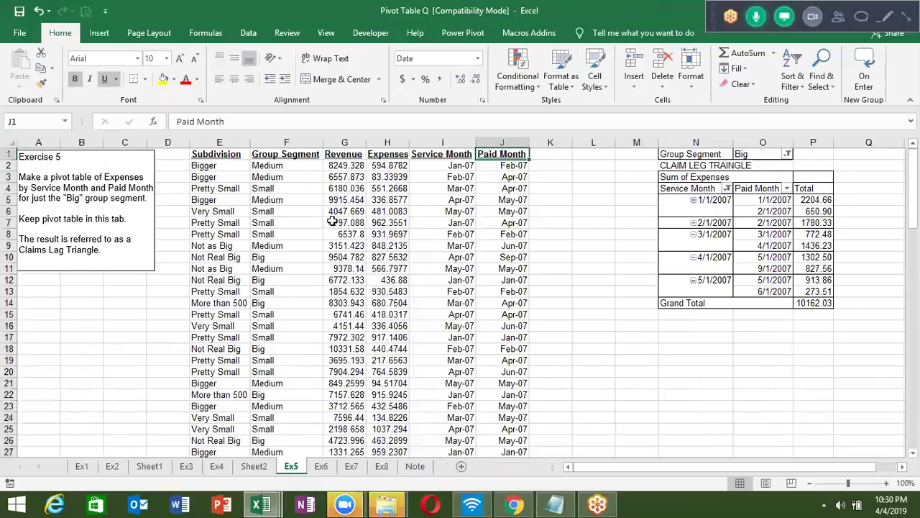
Step: Select the Ex5 data range E1:J100 and insert a PivotTable on a new worksheet
click(329, 213)
key(Up)
key(Up)
key(Up)
key(Up)
key(Left)
key(Left)
key(Up)
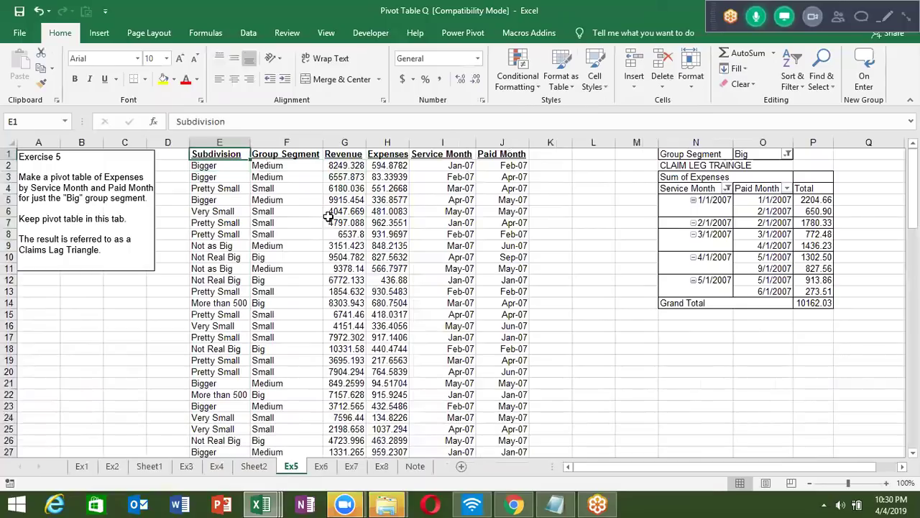
key(ctrl+shift+Right)
key(ctrl+shift+Down)
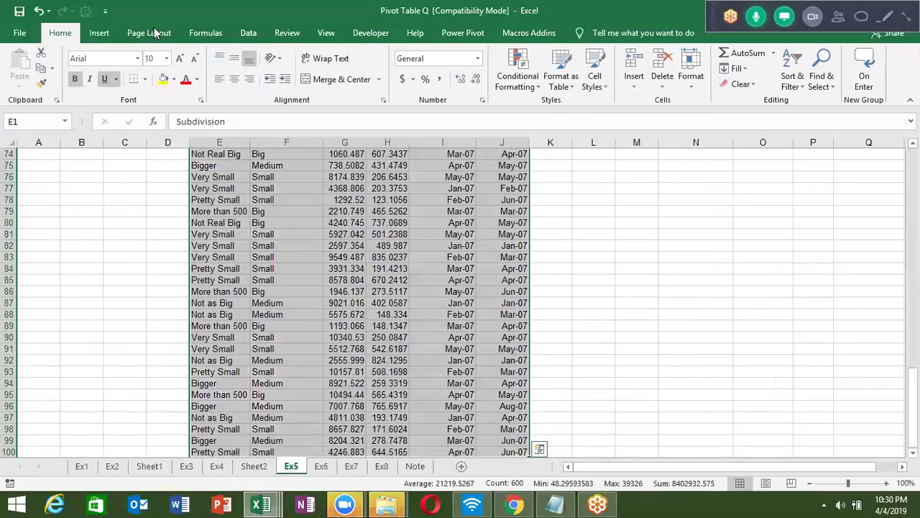
click(101, 32)
click(37, 79)
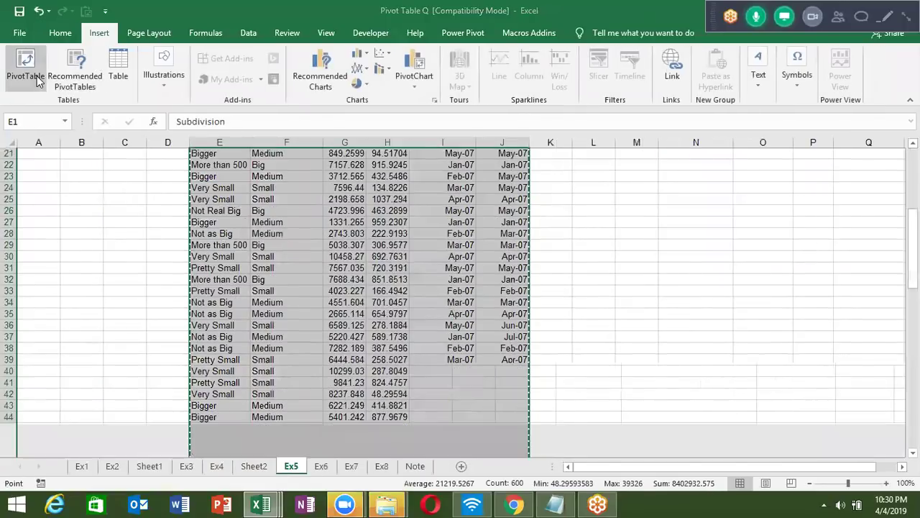
key(Return)
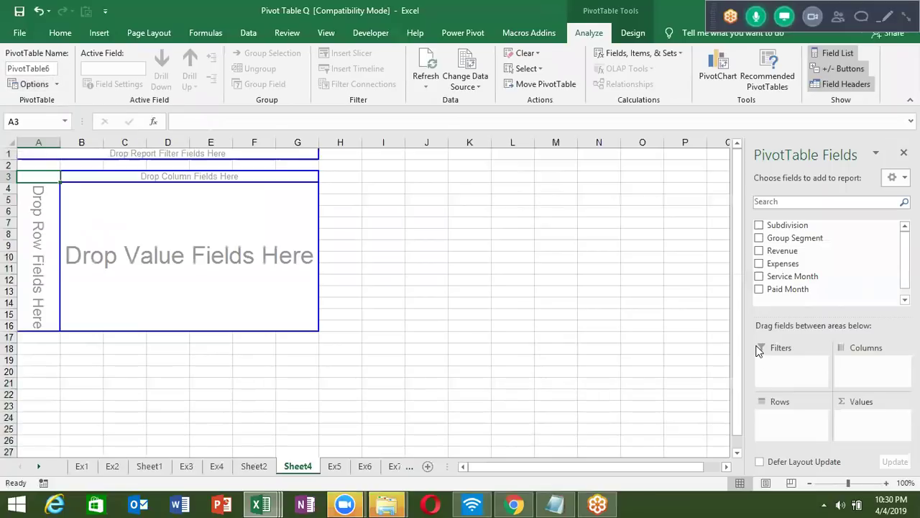
Step: Add Service Month to the Sheet4 pivot rows, then look back at Ex5
drag(801, 279, 791, 425)
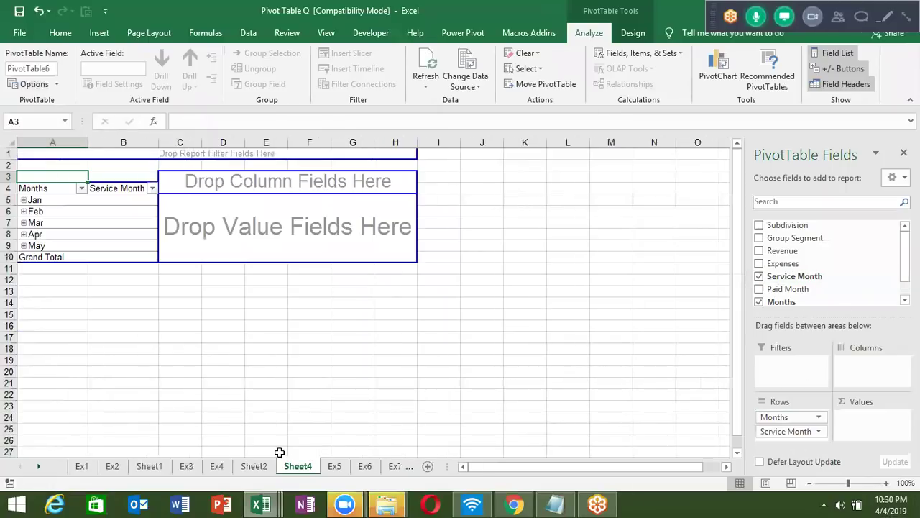
click(335, 466)
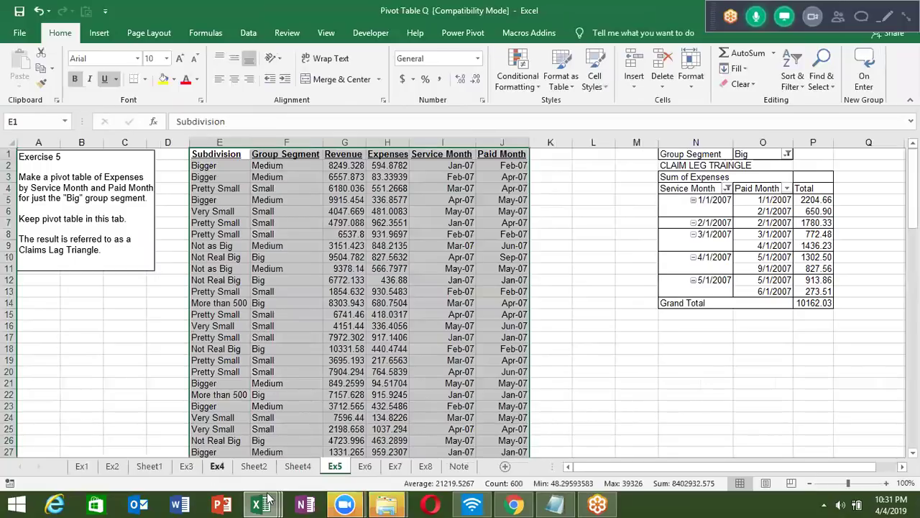
mouse_move(260, 504)
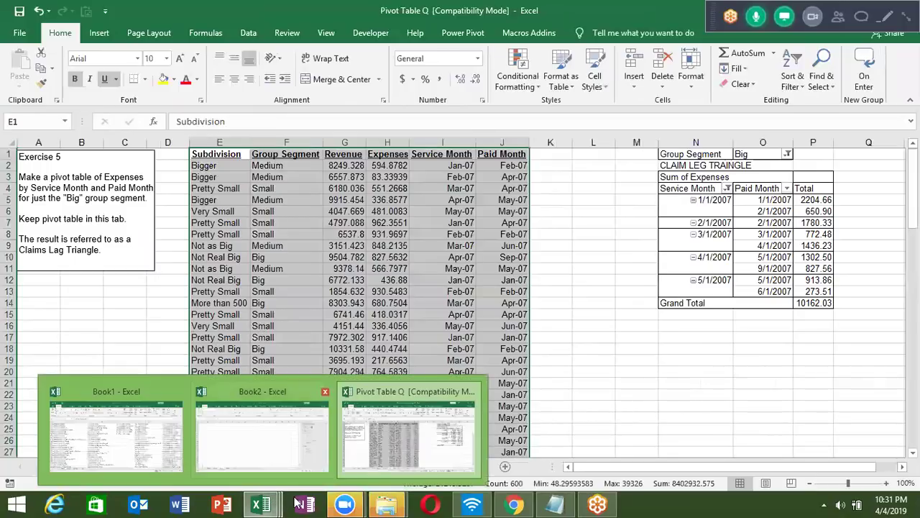
Step: Add Paid Month to the Sheet4 pivot rows beneath Service Month
click(208, 281)
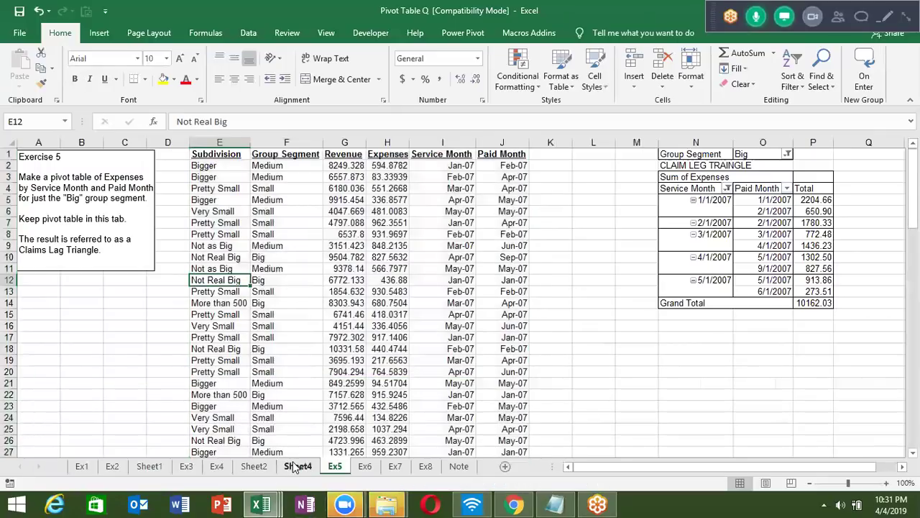
click(296, 466)
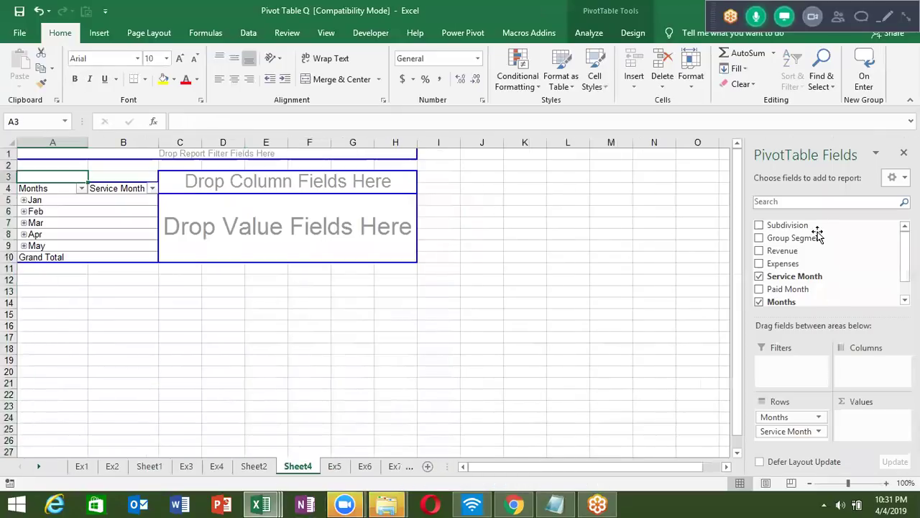
drag(793, 278, 820, 327)
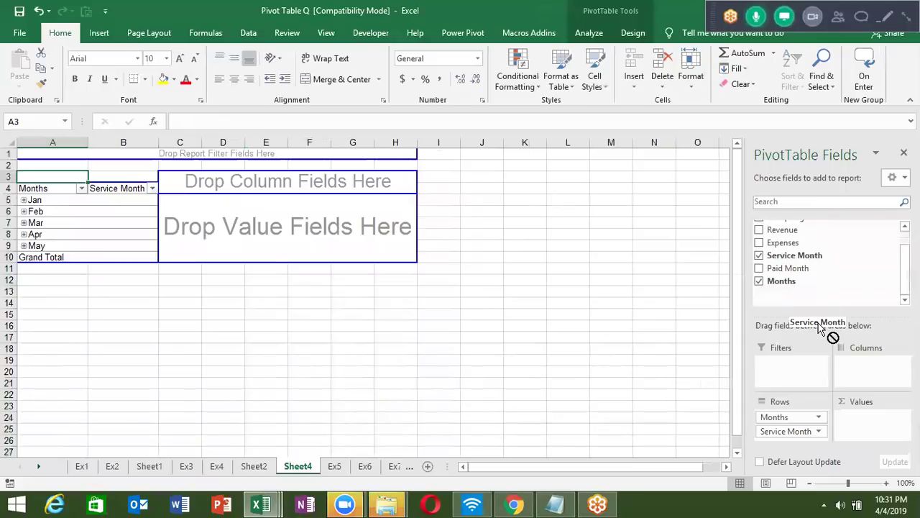
mouse_move(820, 327)
mouse_down()
mouse_move(806, 438)
mouse_move(821, 349)
mouse_move(811, 273)
mouse_move(822, 327)
mouse_move(811, 434)
mouse_up()
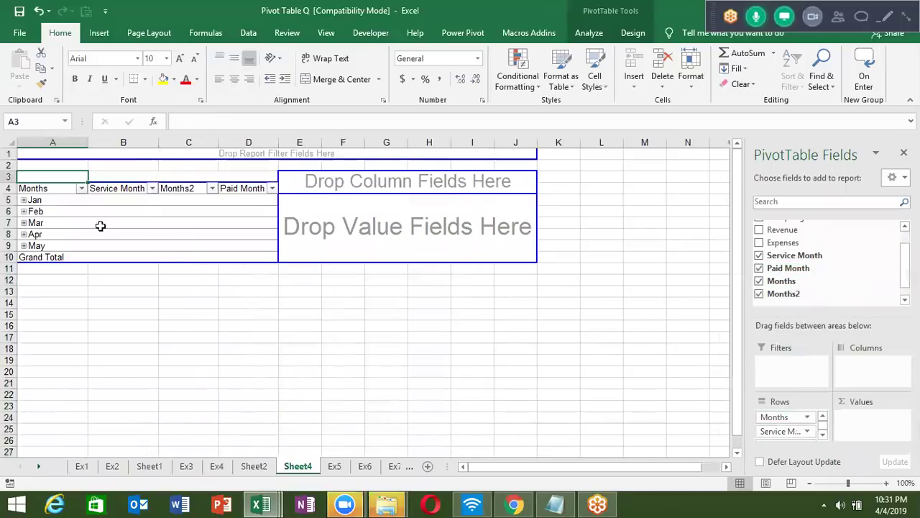
click(821, 438)
click(822, 437)
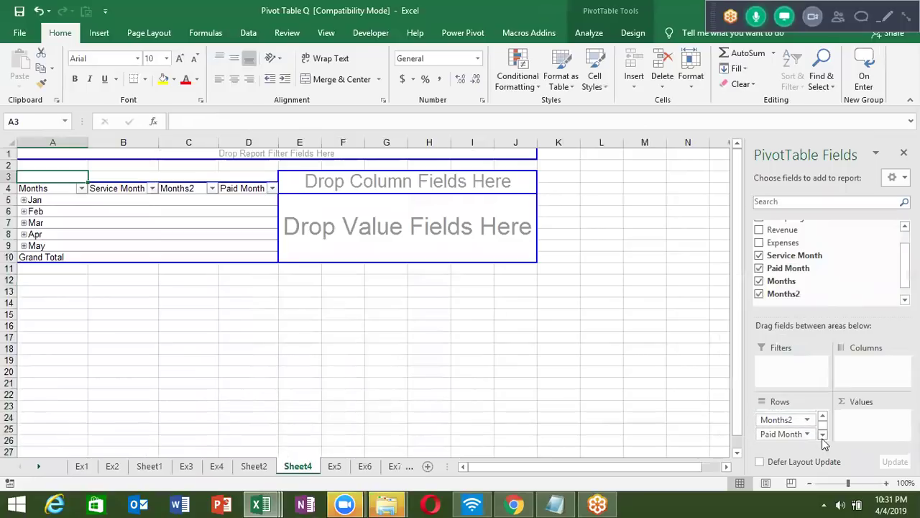
Step: Compare Sheet2 and the Ex5 date in I2, then bring up grouping options for the Jan row
right_click(97, 222)
key(Escape)
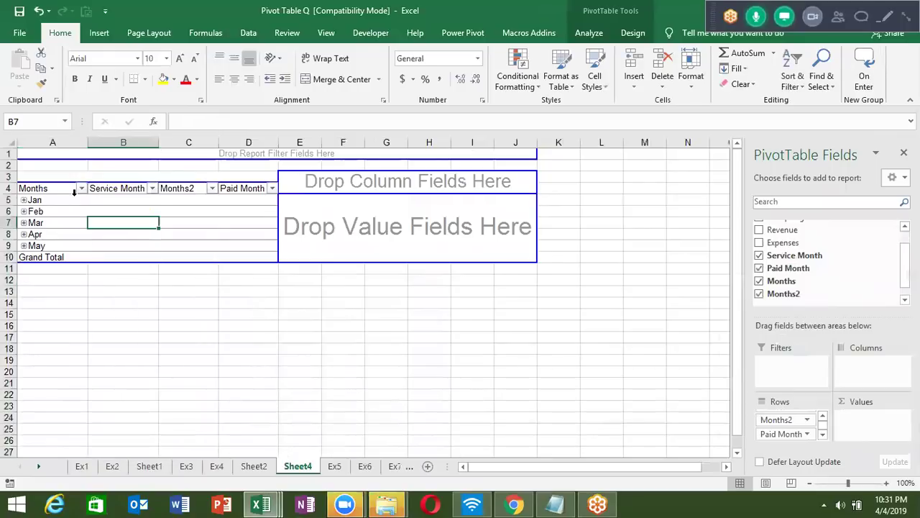
click(261, 465)
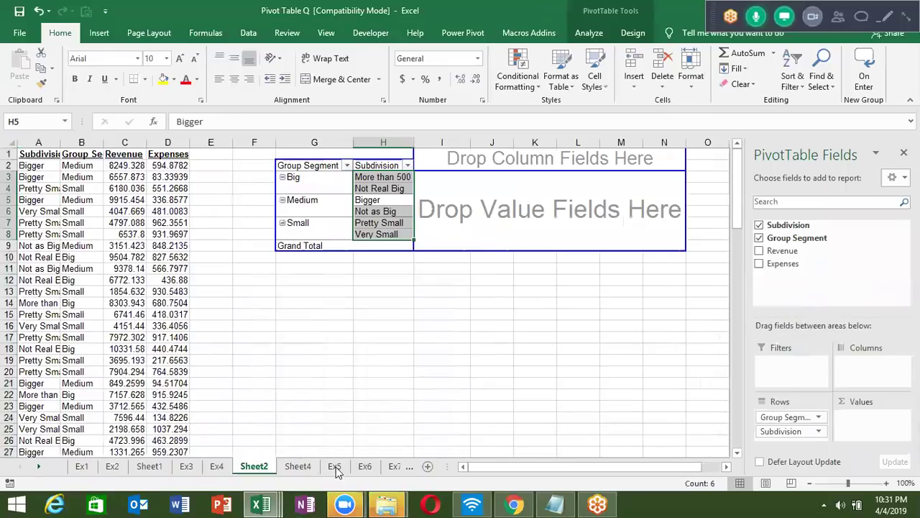
click(334, 466)
click(448, 165)
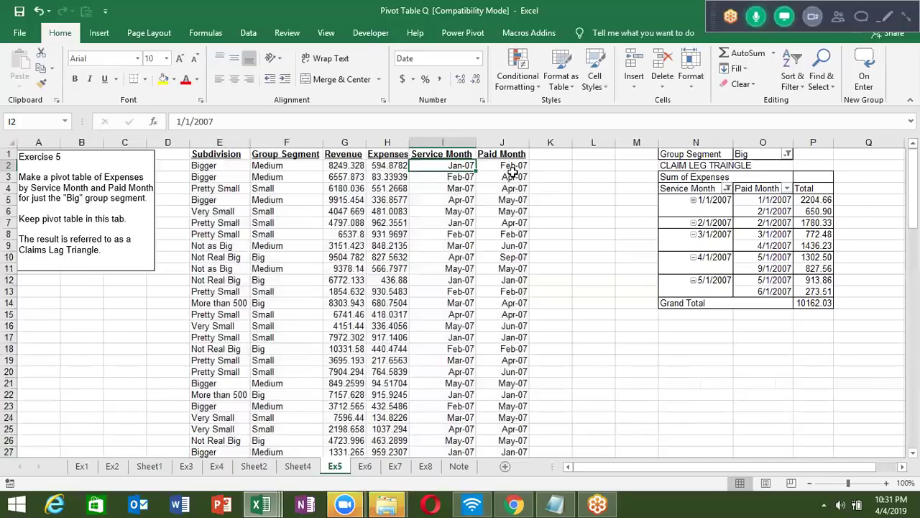
click(297, 466)
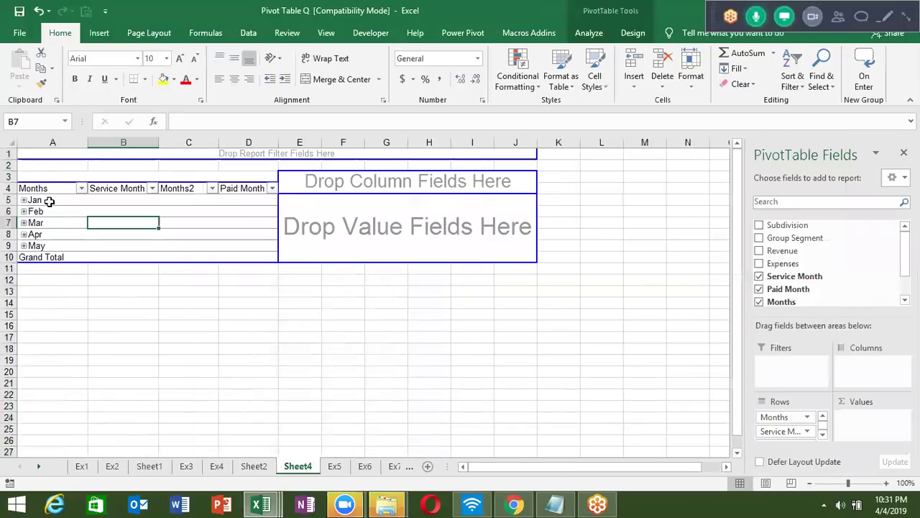
right_click(49, 201)
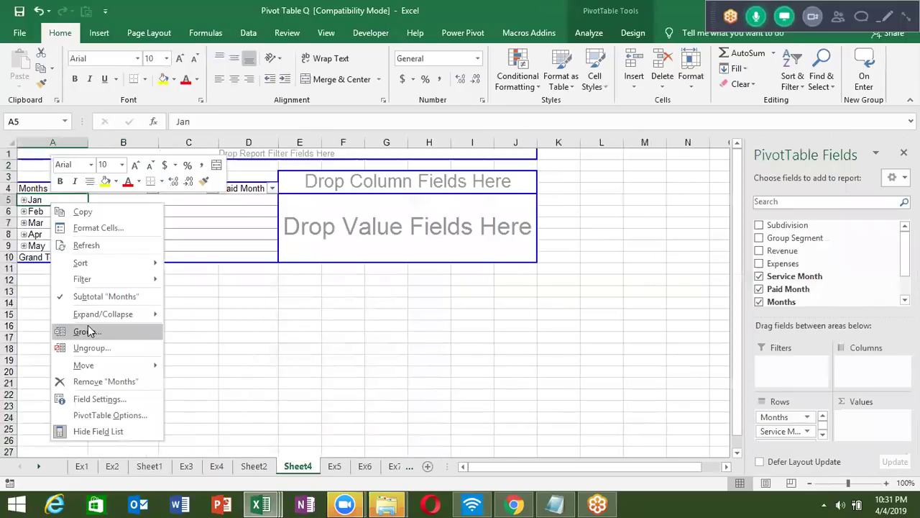
Step: Ungroup the Service Month and Months2 date groupings so plain dates show
click(92, 348)
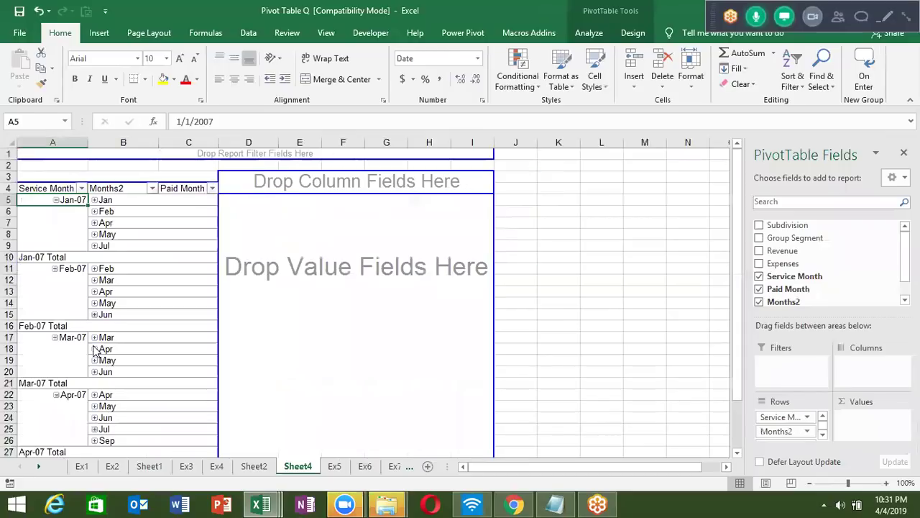
right_click(134, 214)
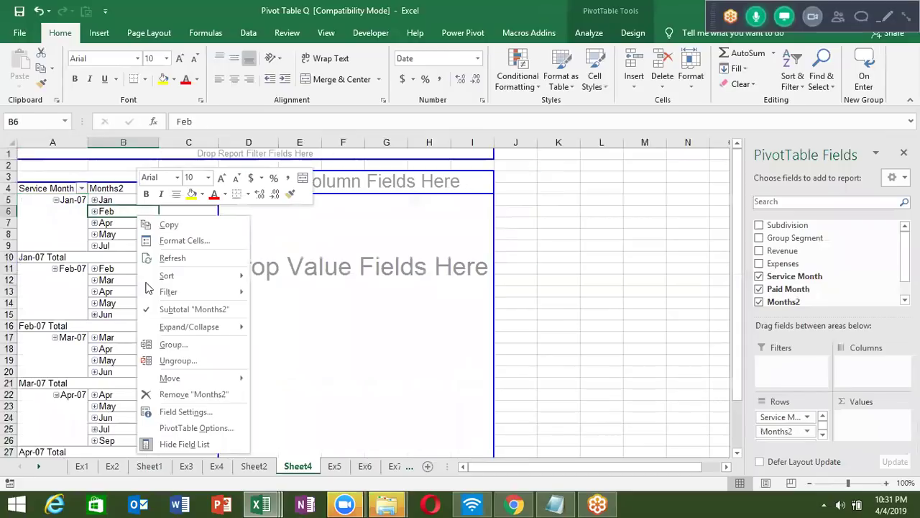
click(166, 363)
Step: Turn off the Service Month subtotal rows in the Sheet4 pivot
click(101, 248)
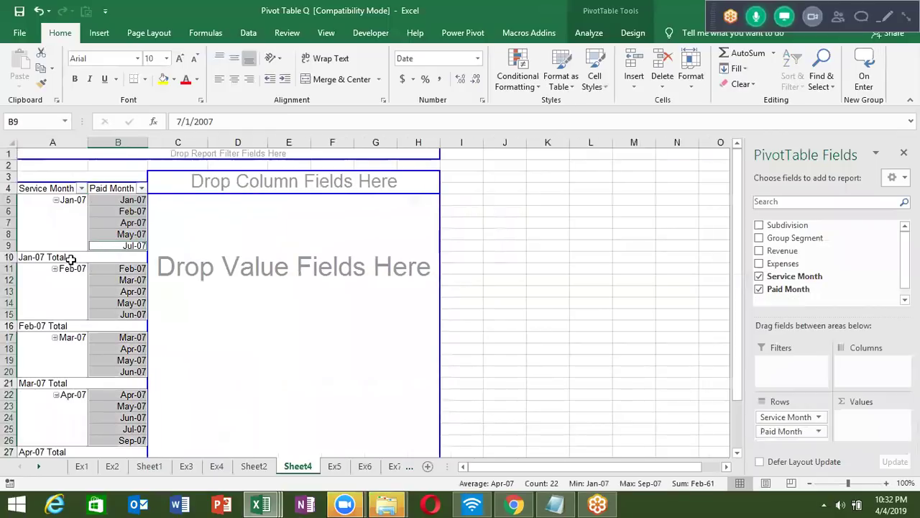
click(70, 259)
right_click(84, 260)
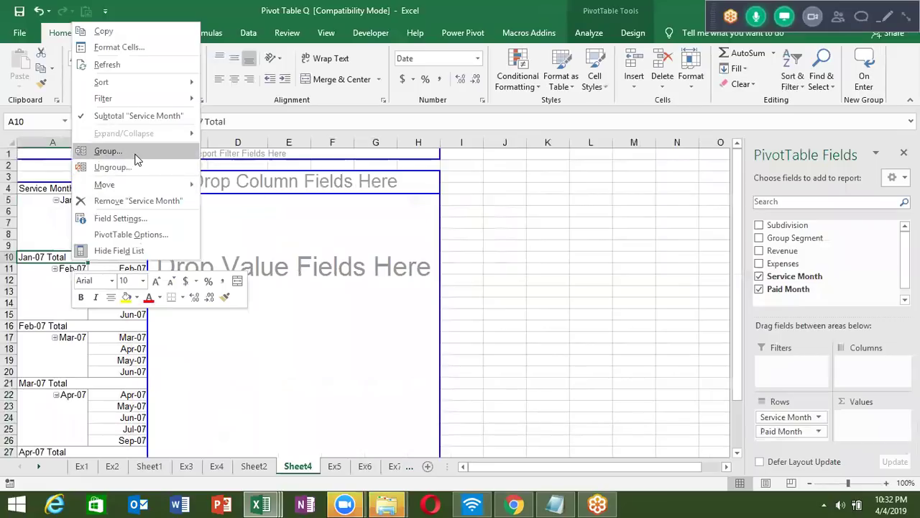
click(160, 116)
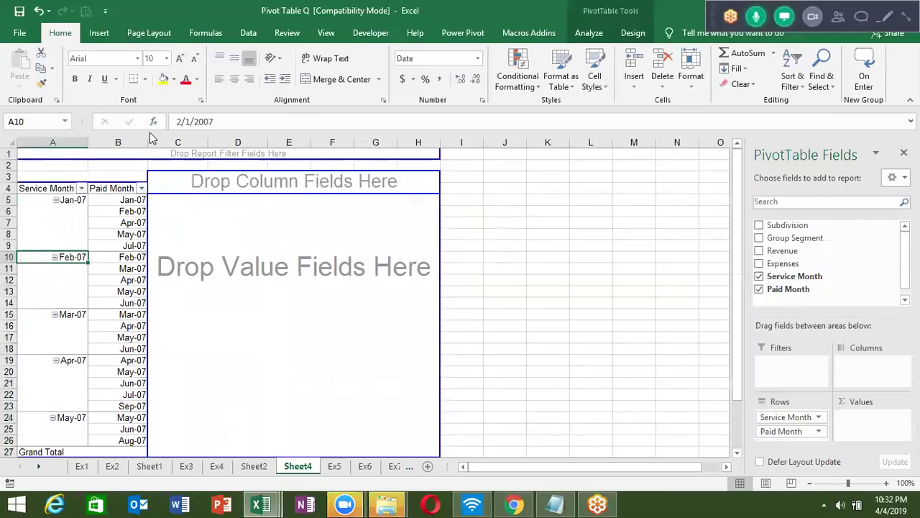
right_click(126, 212)
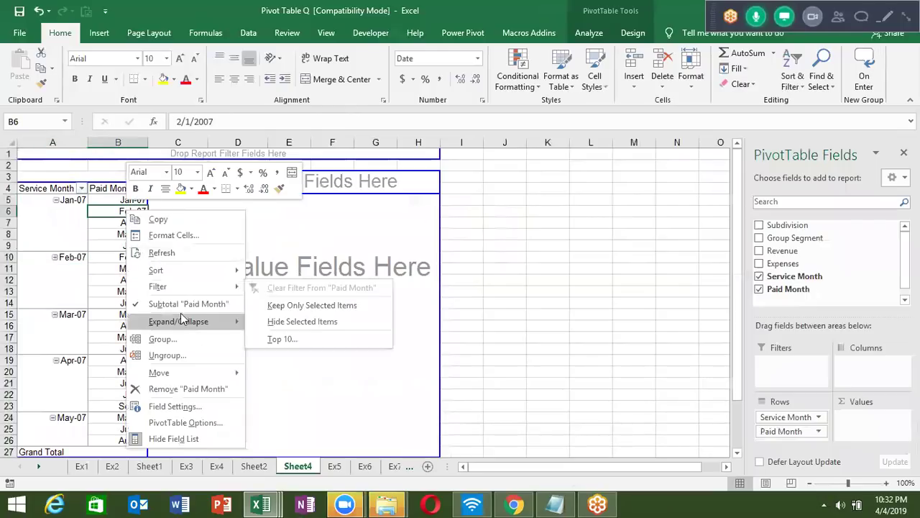
click(165, 338)
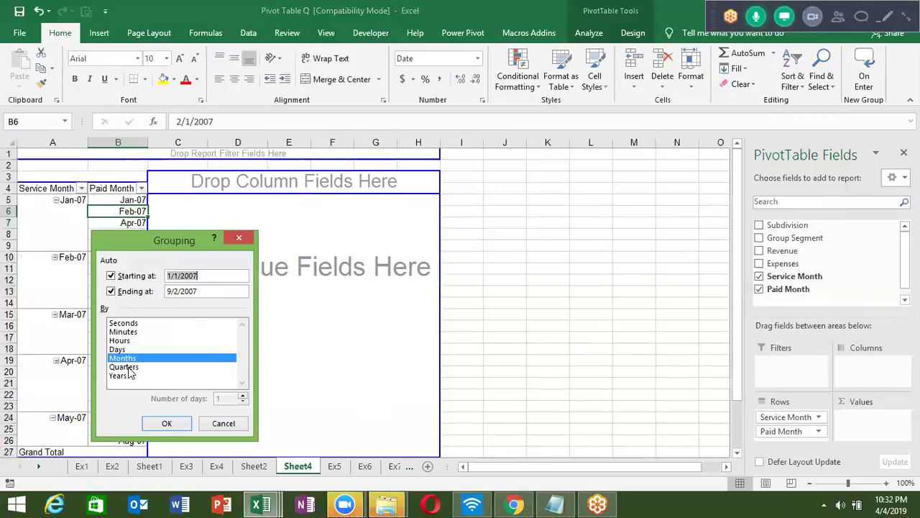
click(126, 350)
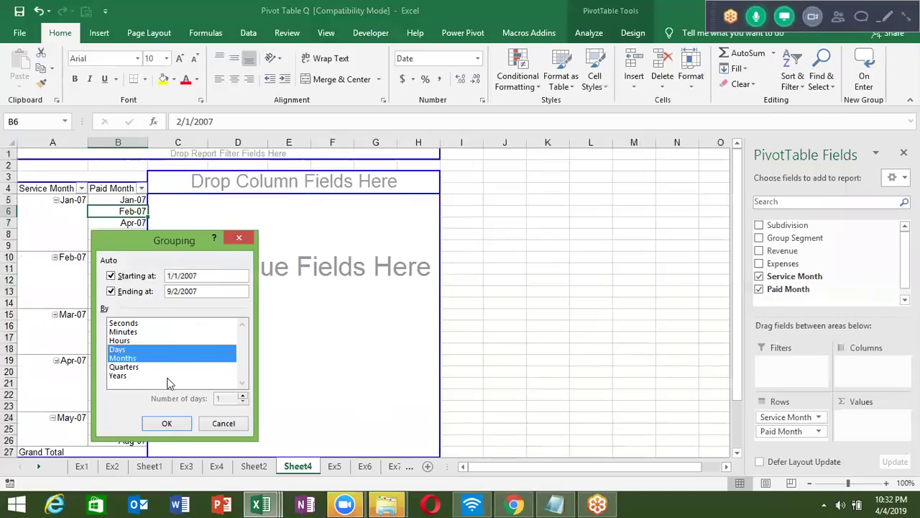
click(157, 359)
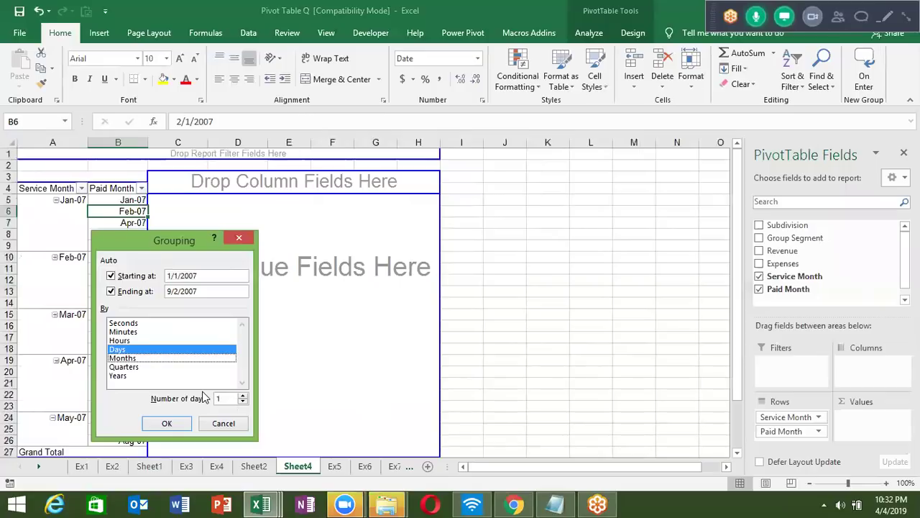
key(Escape)
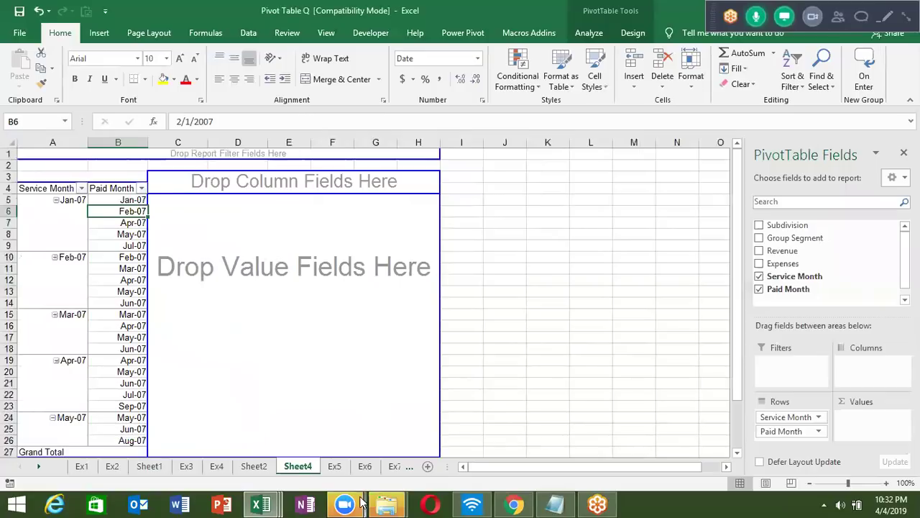
Step: Add Sum of Revenue and Sum of Expenses to the Sheet4 pivot values
click(255, 466)
click(296, 466)
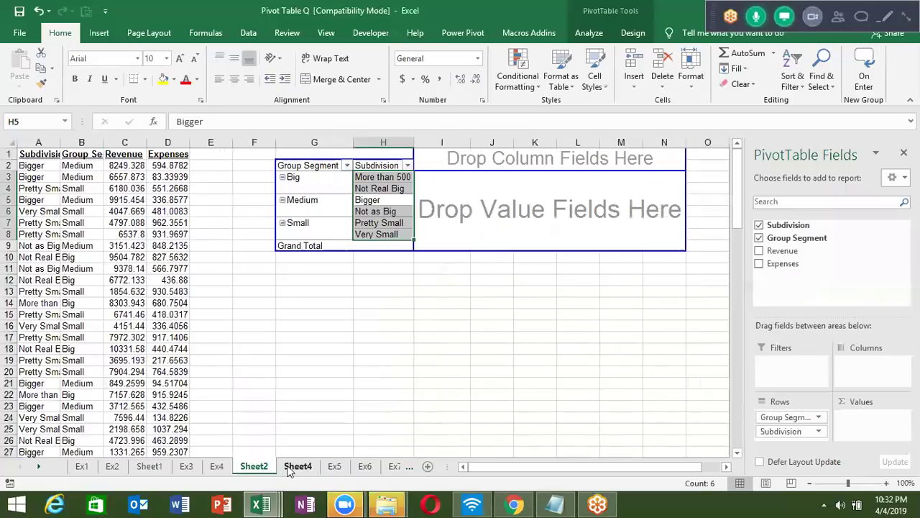
click(335, 466)
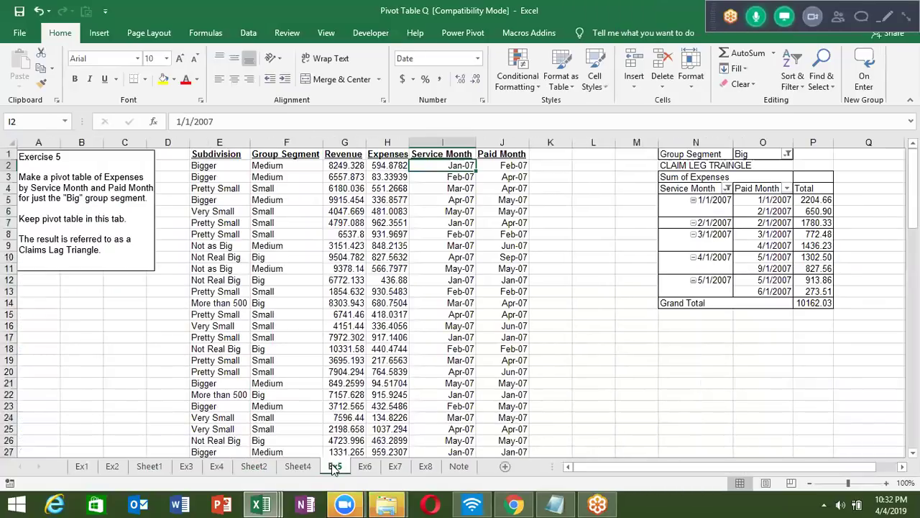
click(308, 464)
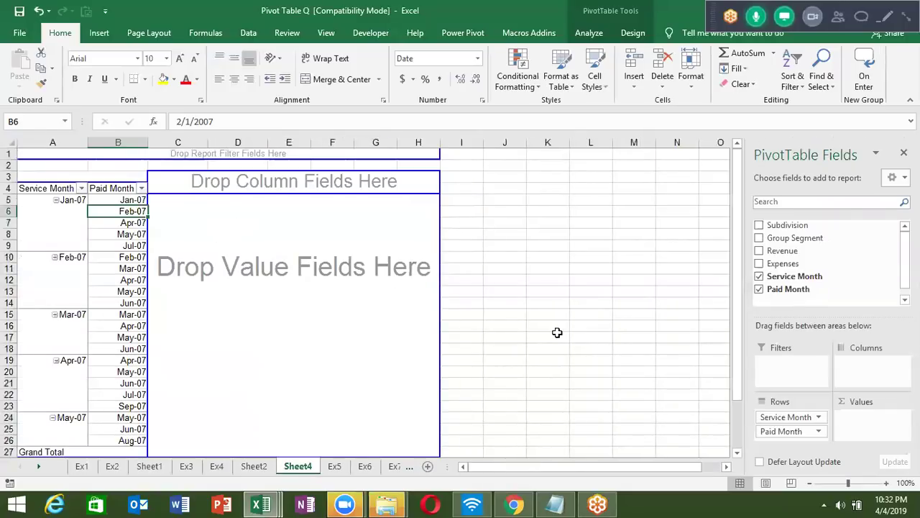
drag(782, 250, 883, 418)
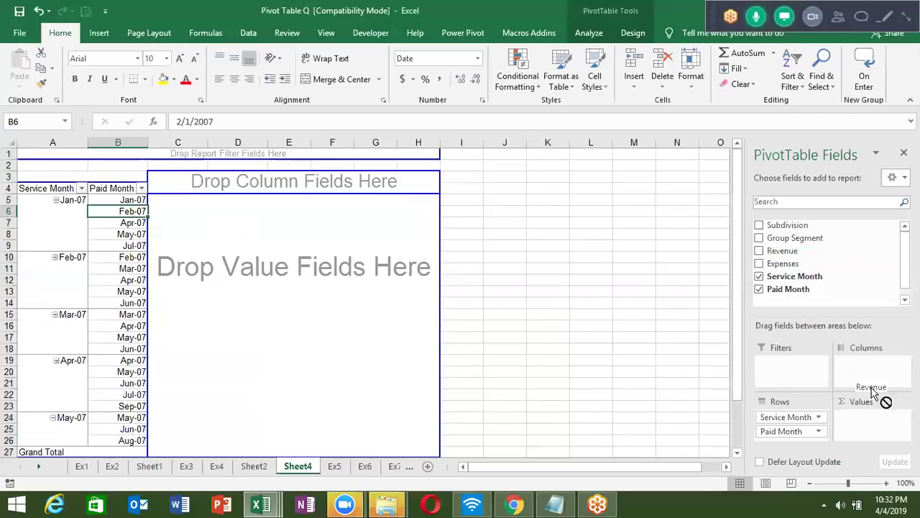
drag(782, 263, 870, 431)
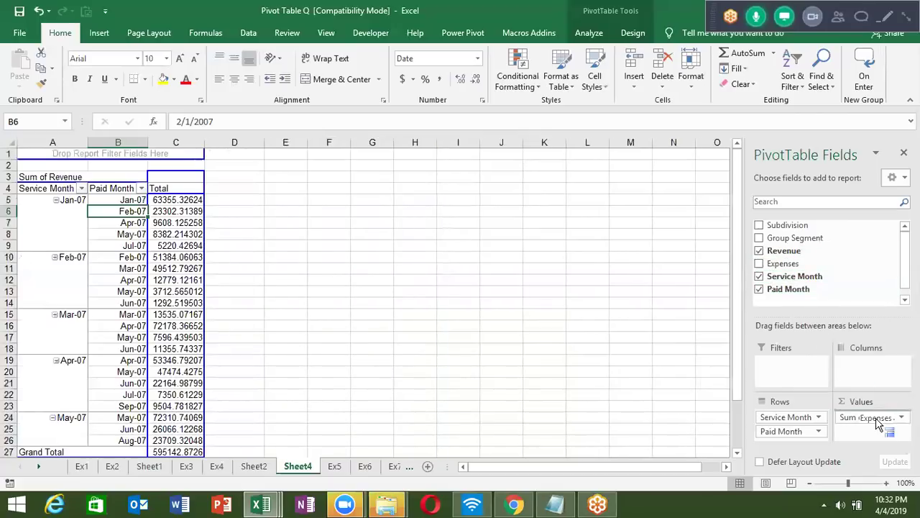
Step: Inspect the Service Month and Paid Month filter lists without changing them
click(81, 187)
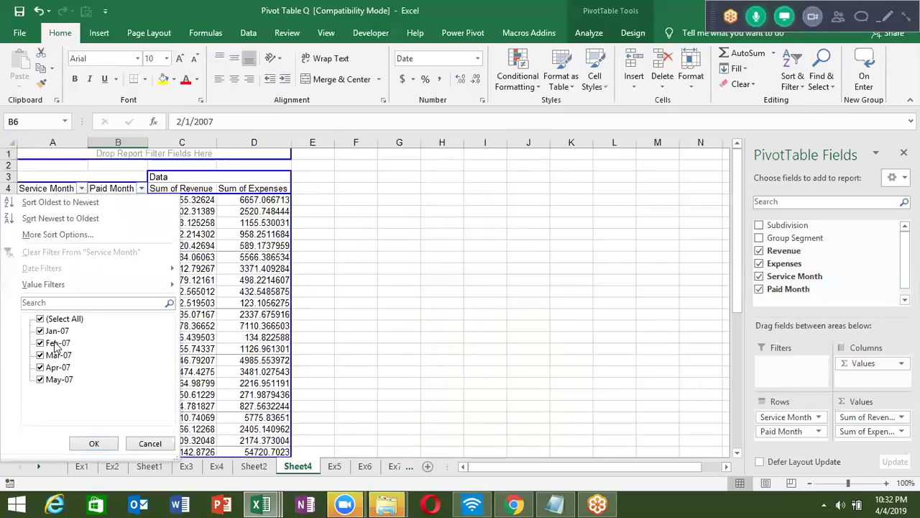
mouse_move(43, 284)
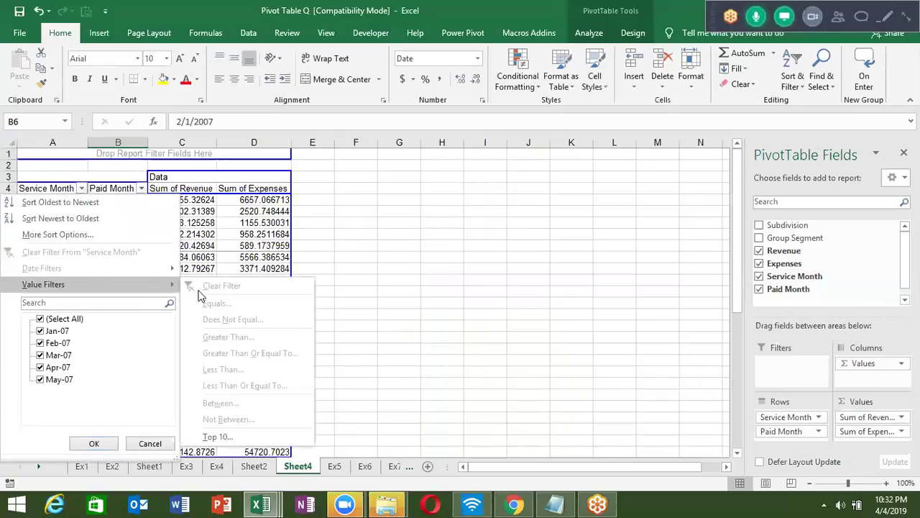
click(195, 229)
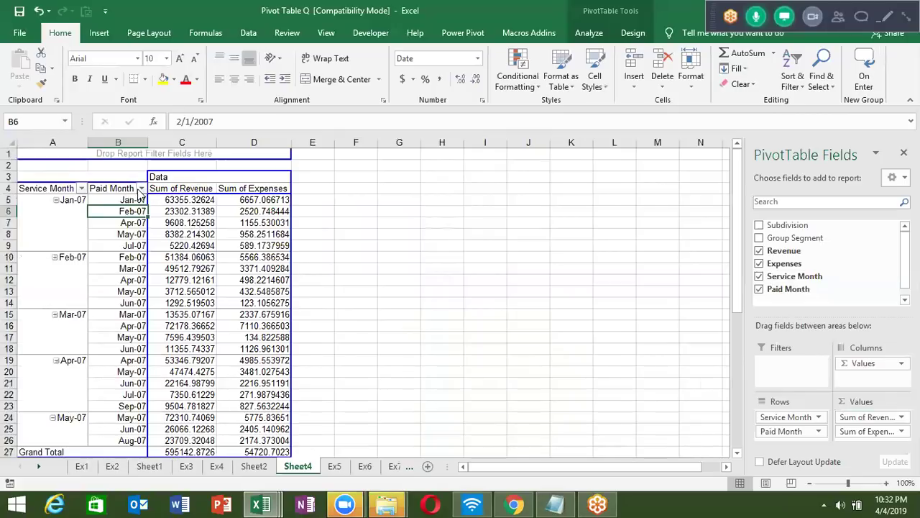
click(141, 188)
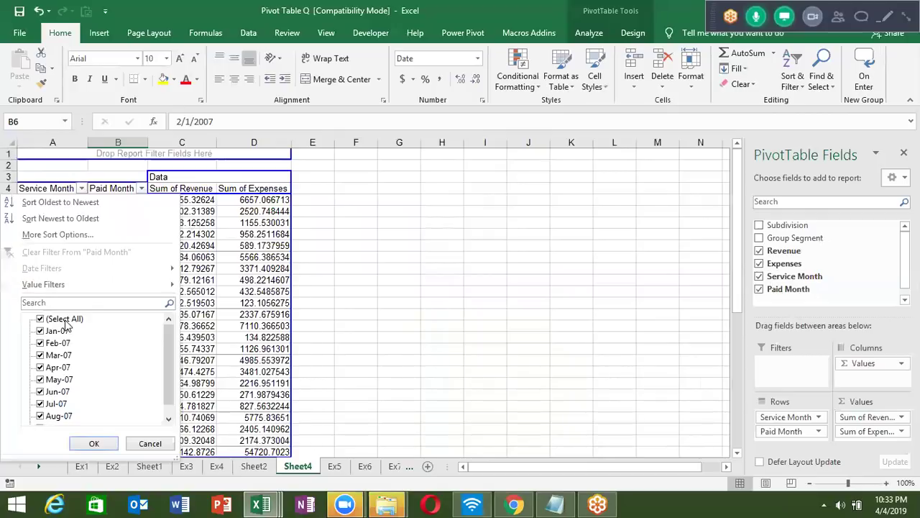
click(194, 233)
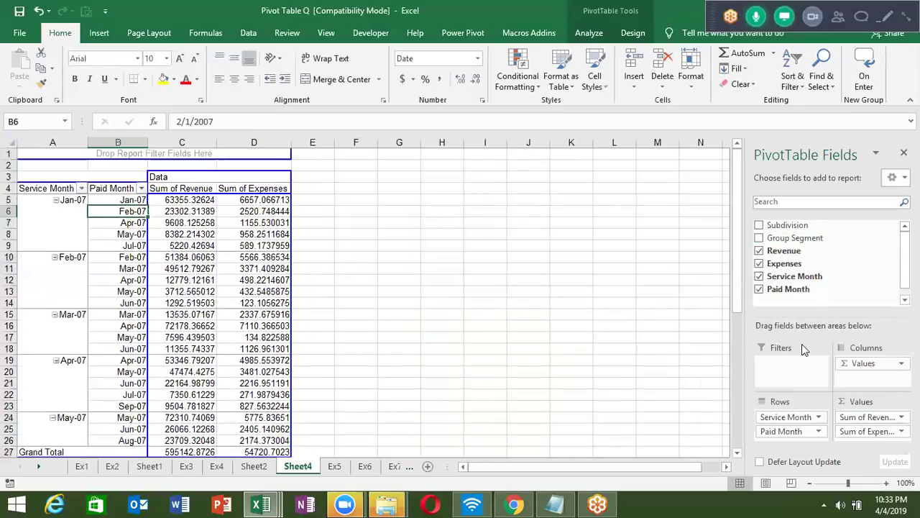
Step: Put Group Segment in the report filter and filter the pivot to Big
drag(790, 238, 791, 365)
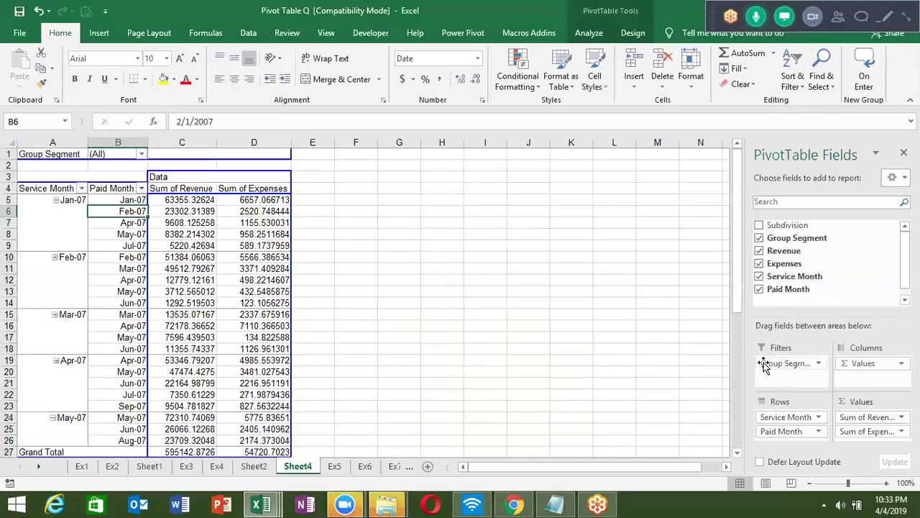
click(141, 154)
click(27, 197)
click(78, 324)
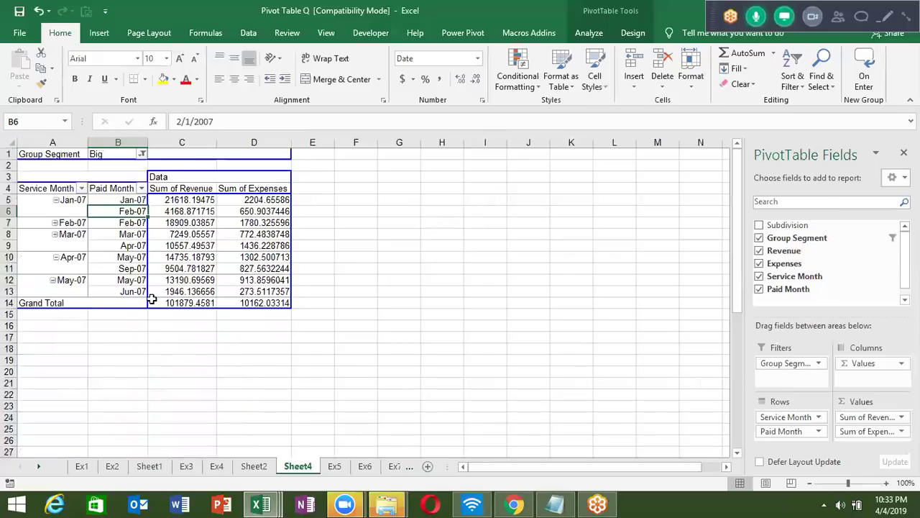
Step: Review Sheet2 and Ex5, then confirm the Sheet4 Group Segment filter is set to Big
click(254, 466)
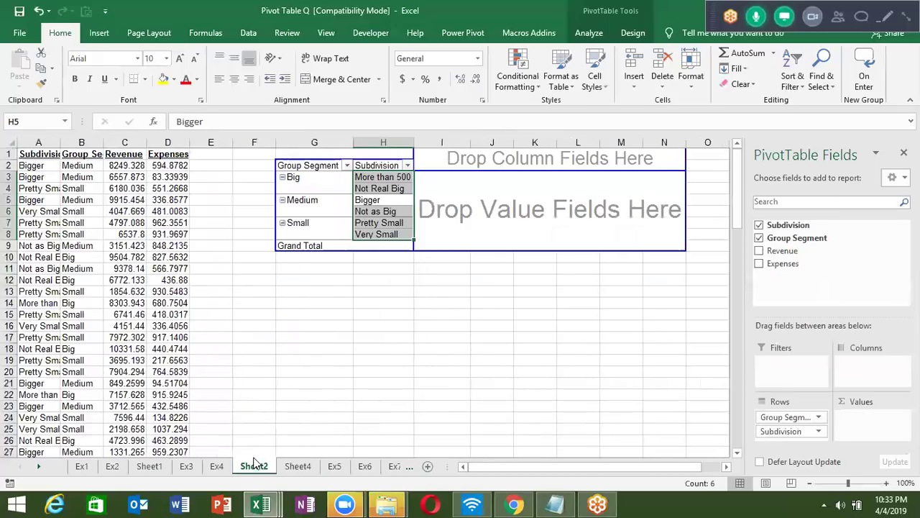
click(297, 466)
click(335, 466)
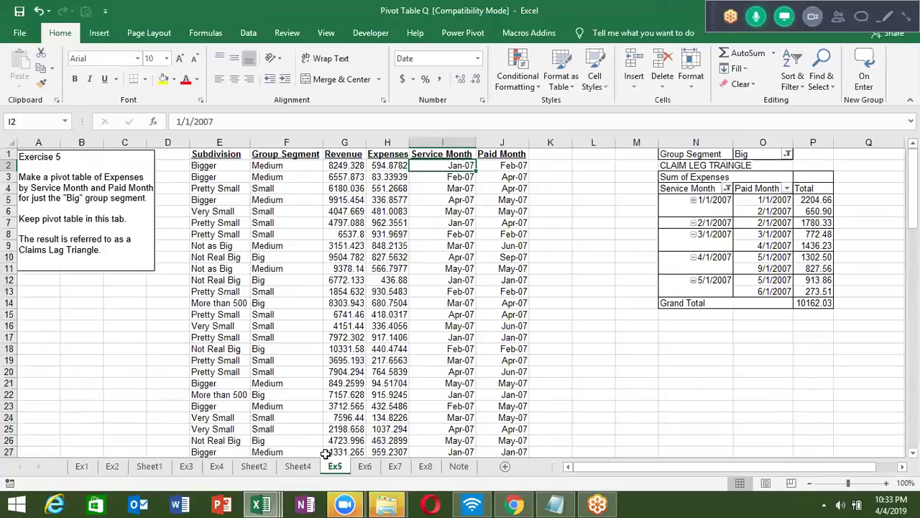
click(298, 466)
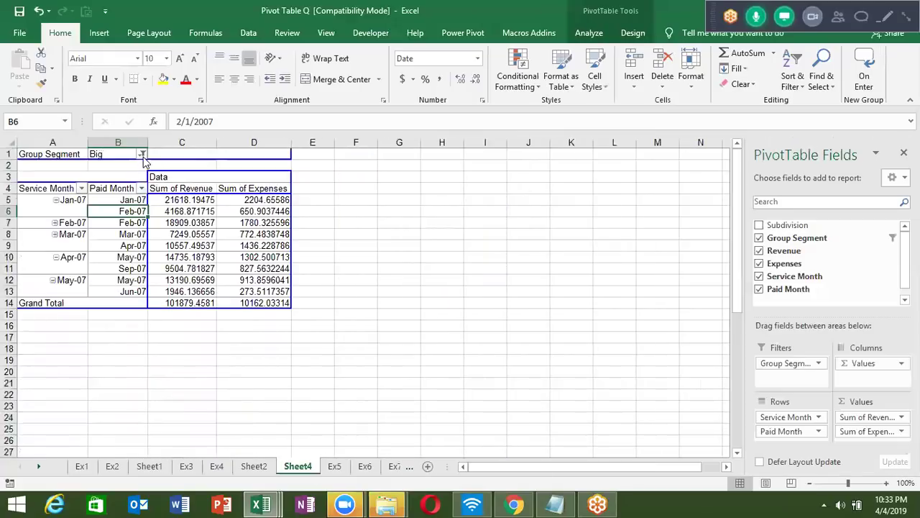
click(142, 154)
click(365, 467)
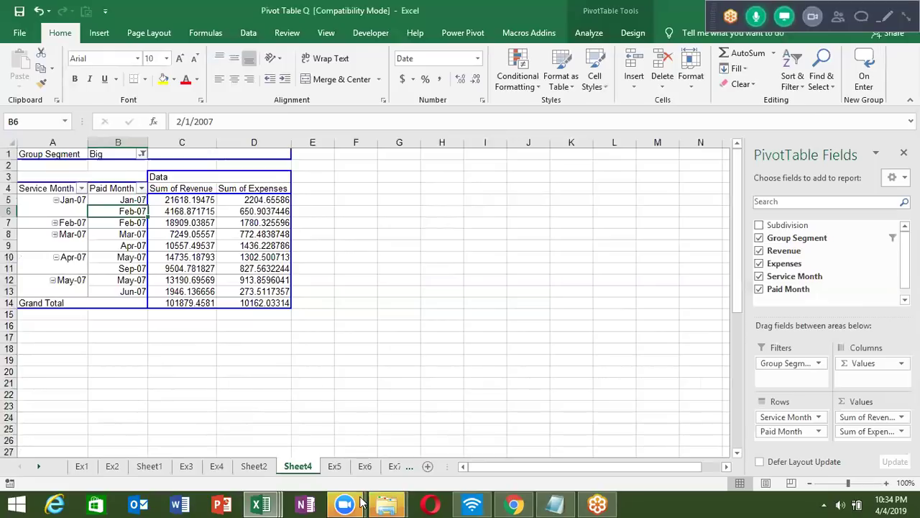
Step: Review the Ex5 and Ex6 sheets with their revenue and expenses pivot tables
click(271, 271)
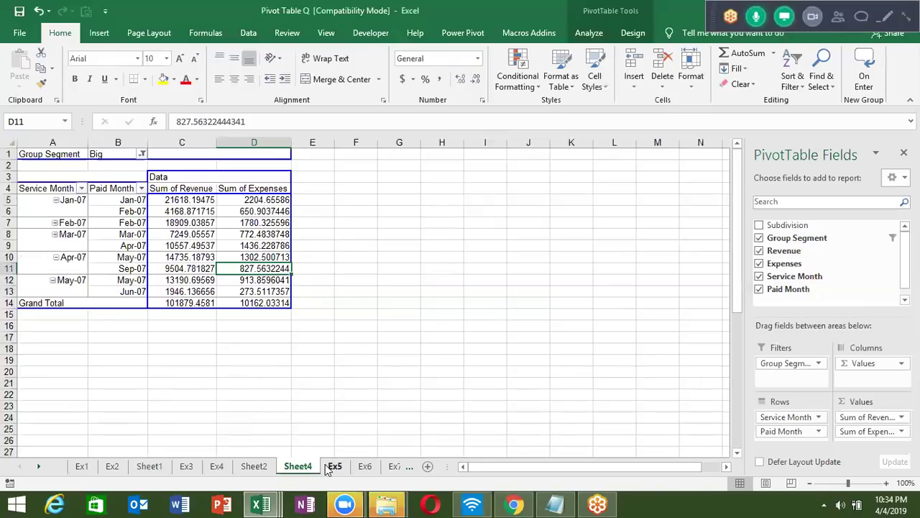
click(332, 467)
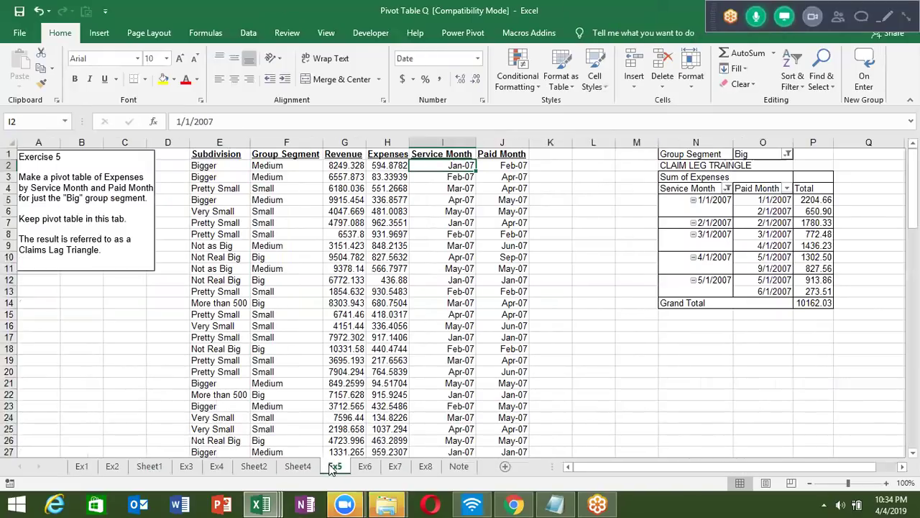
click(366, 467)
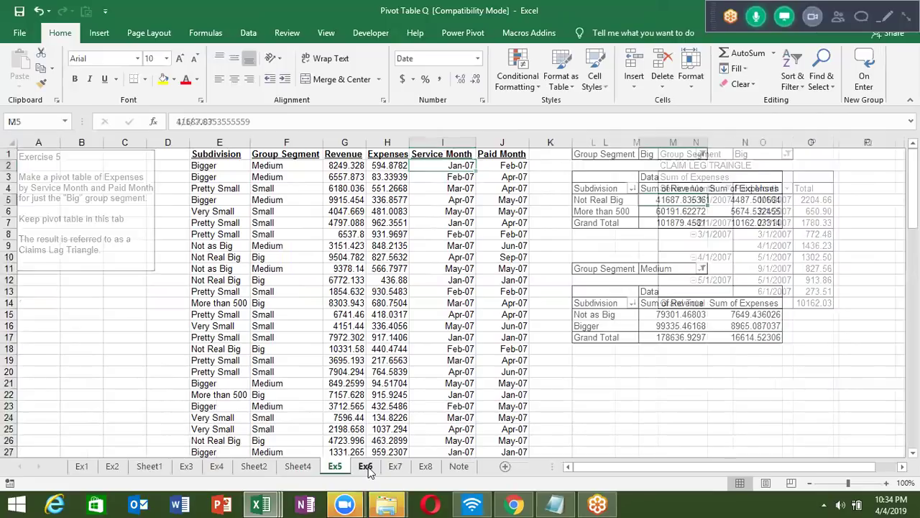
click(341, 289)
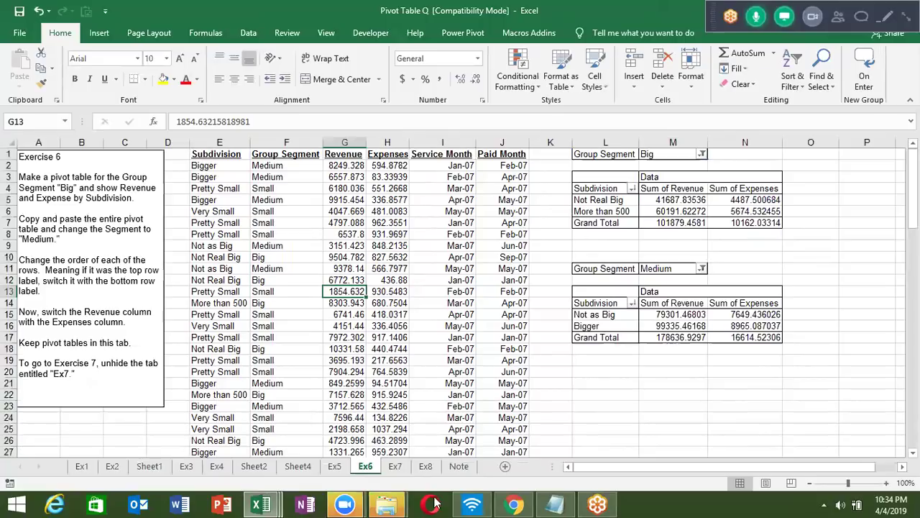
Step: Go to the Ex7 sheet with its Group Segment revenue and expenses pivots
click(395, 467)
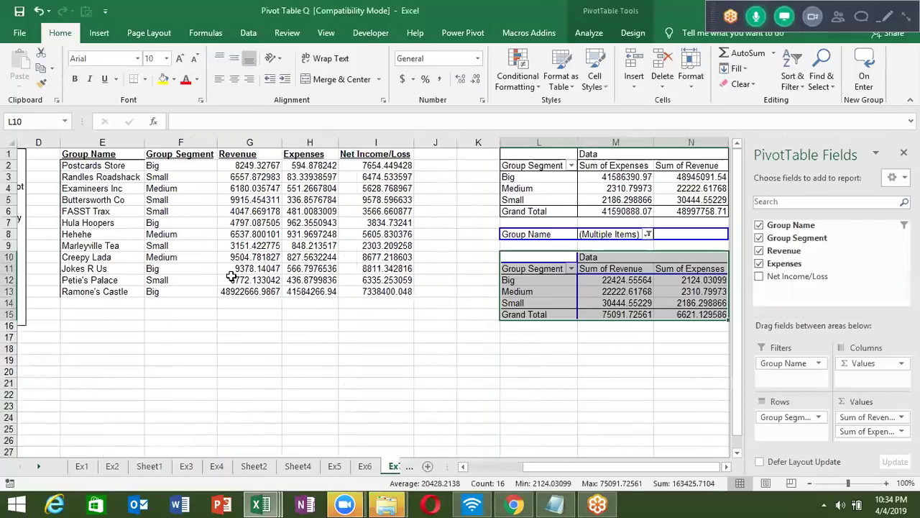
click(251, 314)
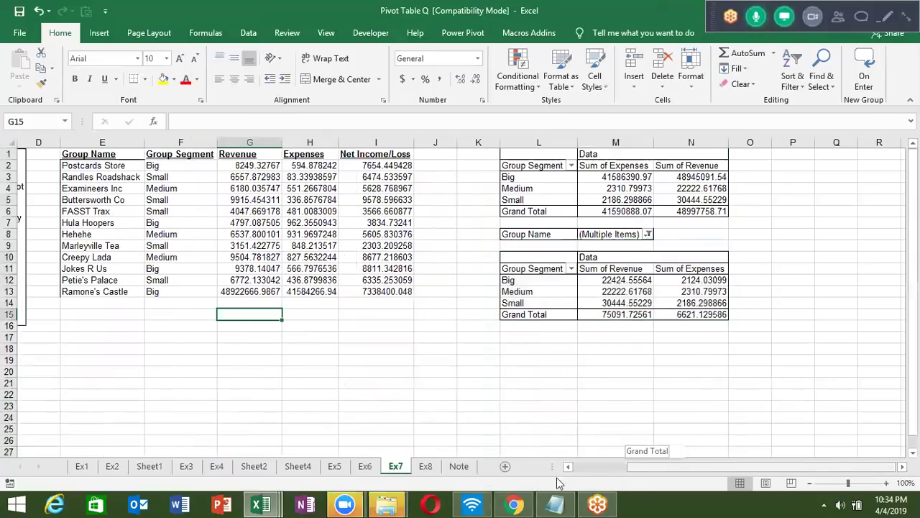
drag(654, 471, 522, 466)
click(273, 366)
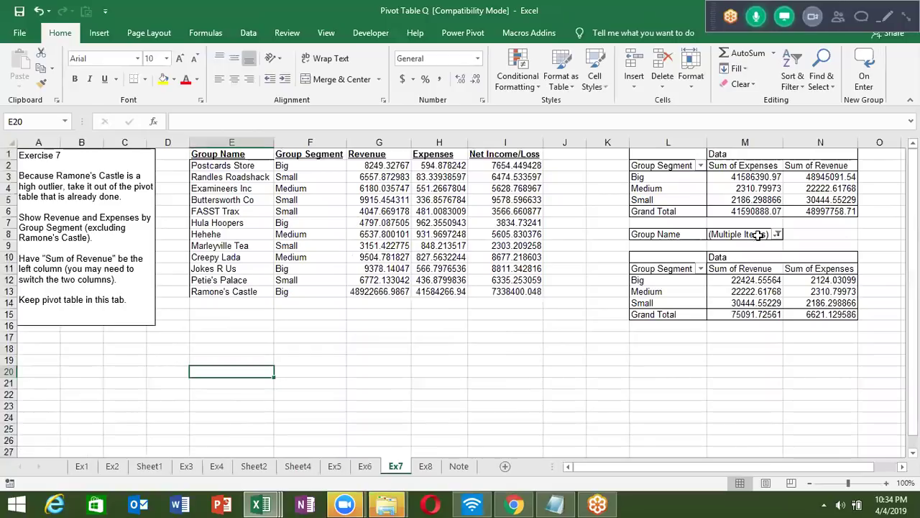
Step: Confirm Ramone's Castle is unchecked in the Group Name filter, then go to Ex8
click(777, 234)
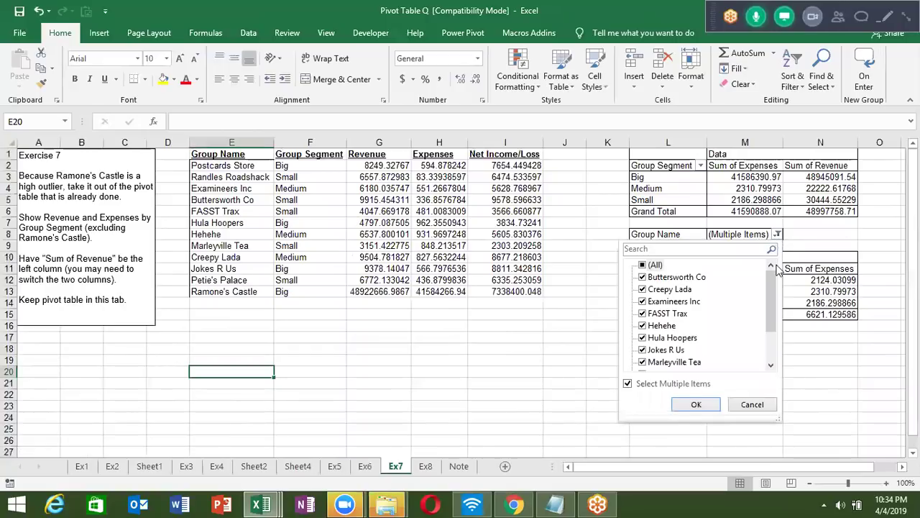
scroll(776, 280, down, 2)
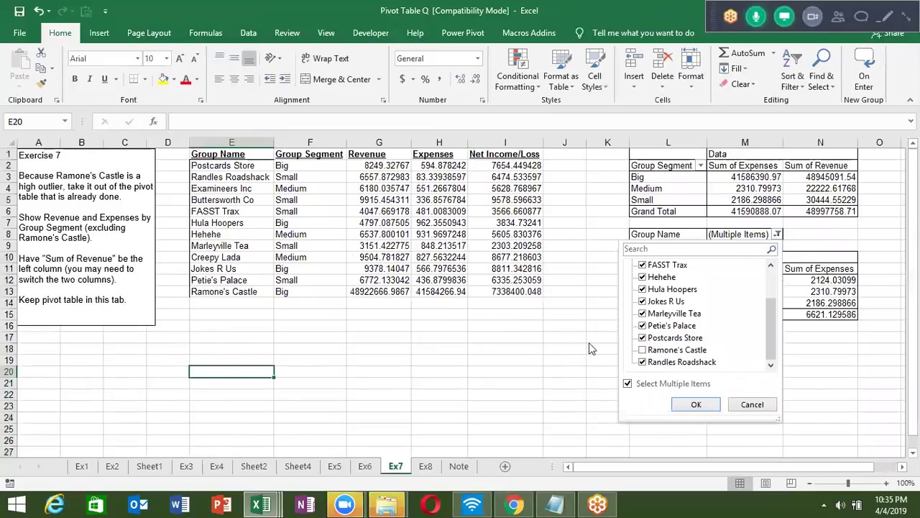
click(465, 354)
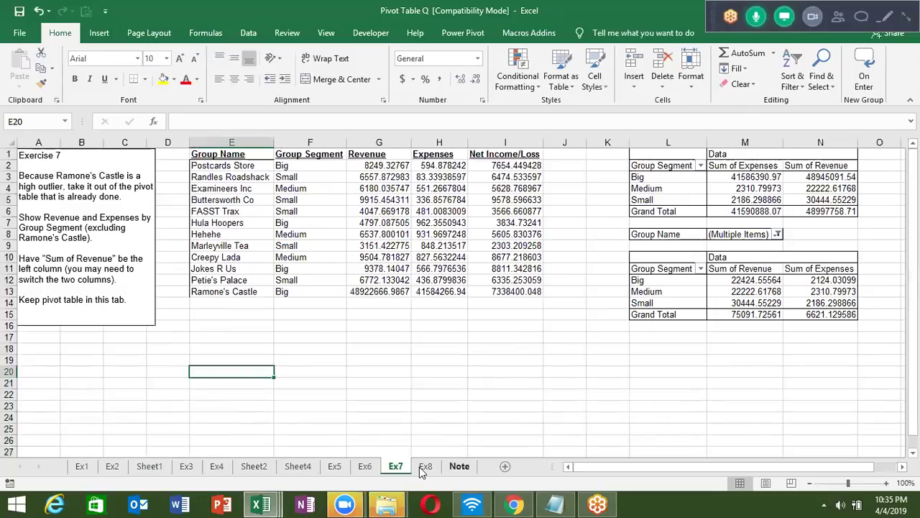
click(425, 466)
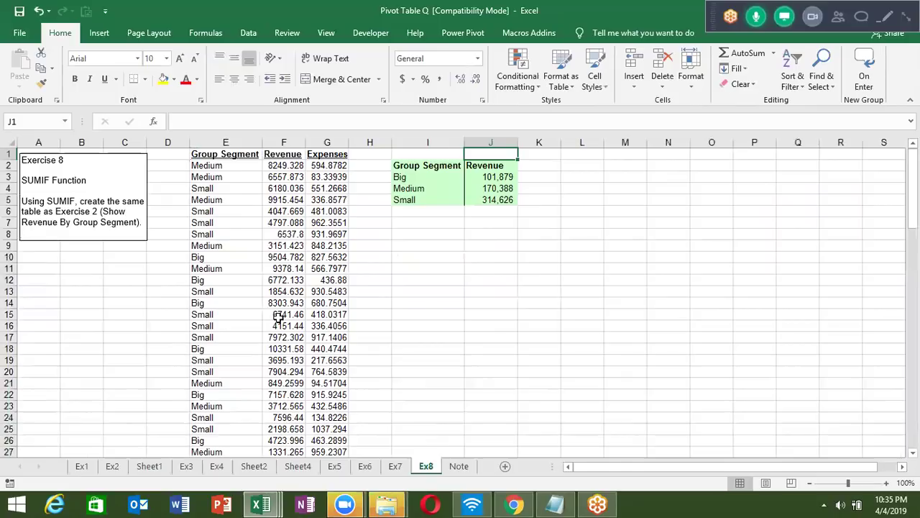
Step: Inspect the SUMIF formula calculating Medium revenue on the Ex8 sheet
click(407, 223)
click(501, 190)
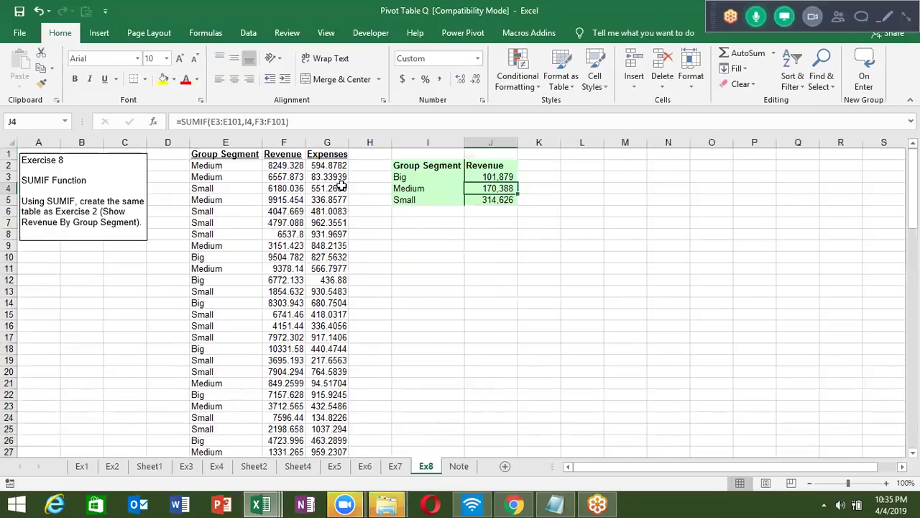
click(571, 224)
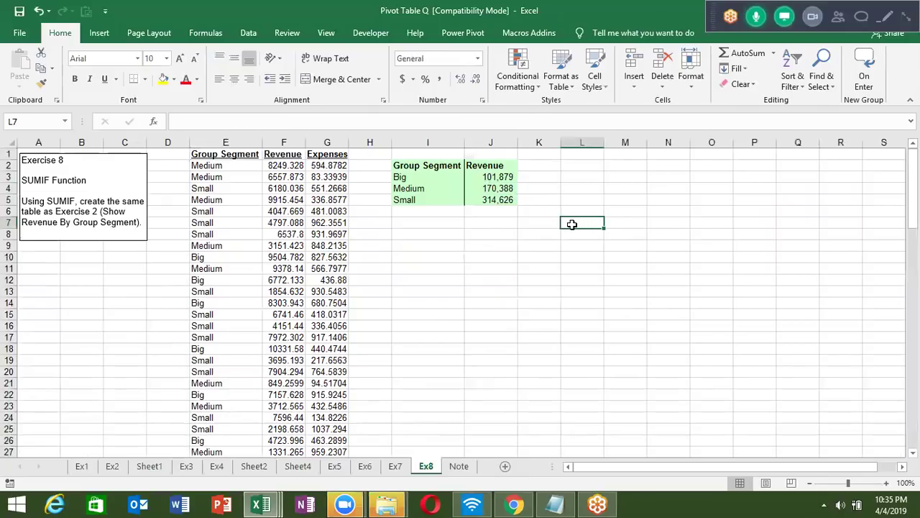
Step: Save the Pivot Table Q workbook despite compatibility warnings and close it
double_click(585, 19)
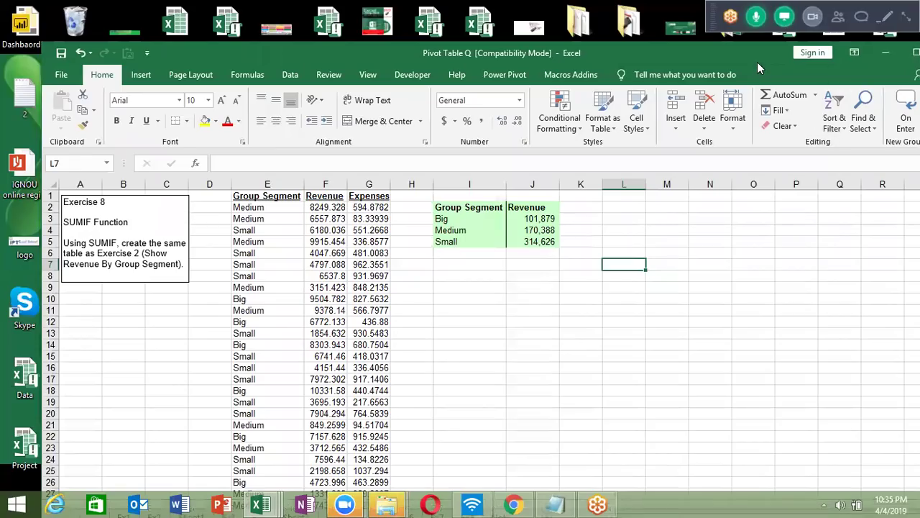
drag(757, 62, 700, 87)
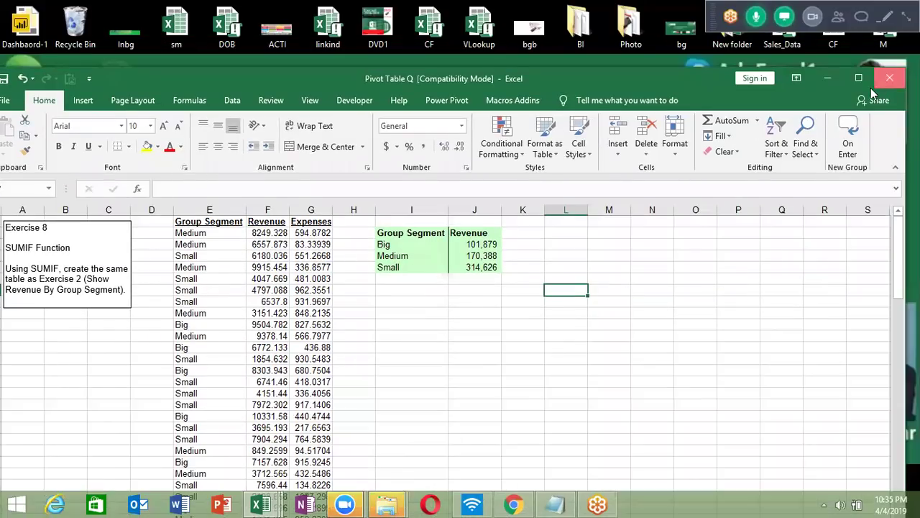
click(871, 86)
click(381, 266)
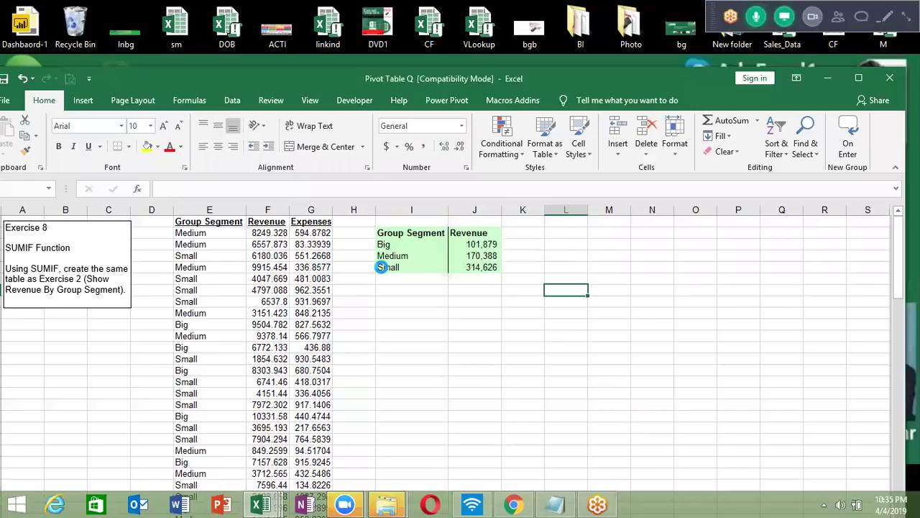
click(502, 412)
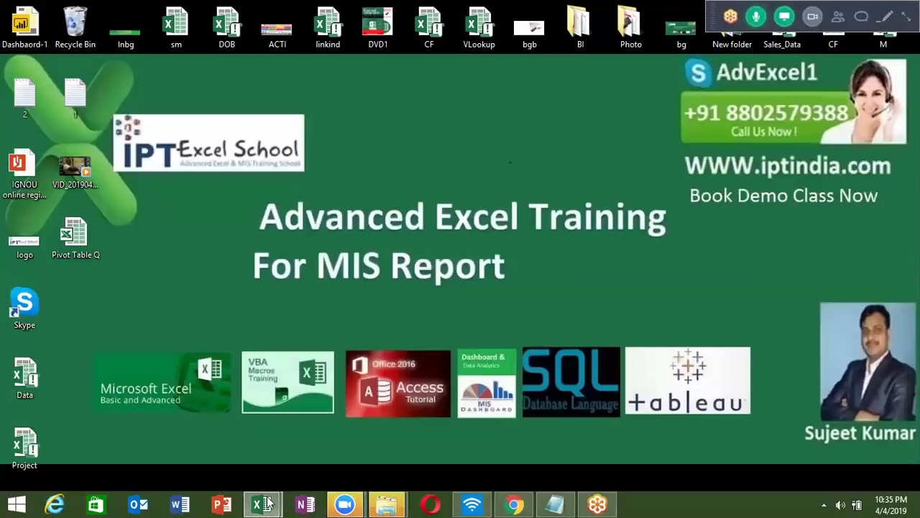
mouse_move(261, 504)
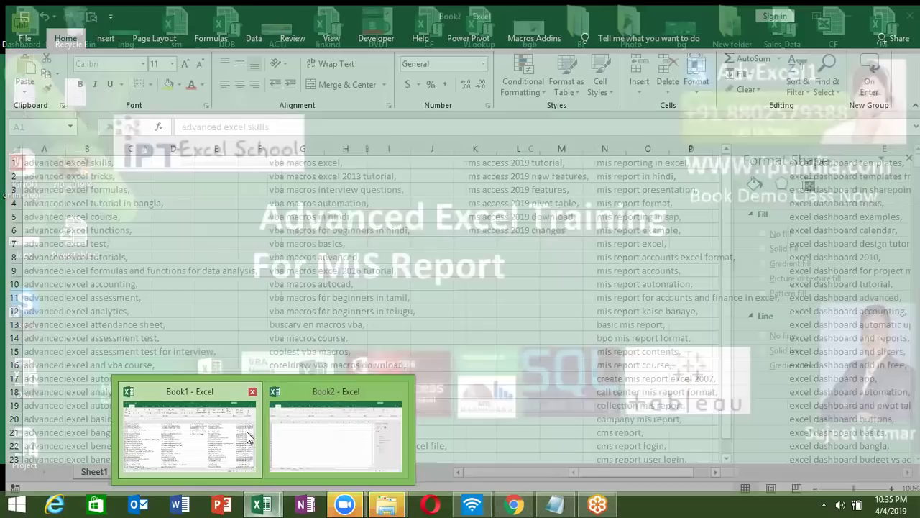
Step: Open the CF workbook from recent files and show its Data sheet
click(298, 438)
click(35, 35)
click(52, 119)
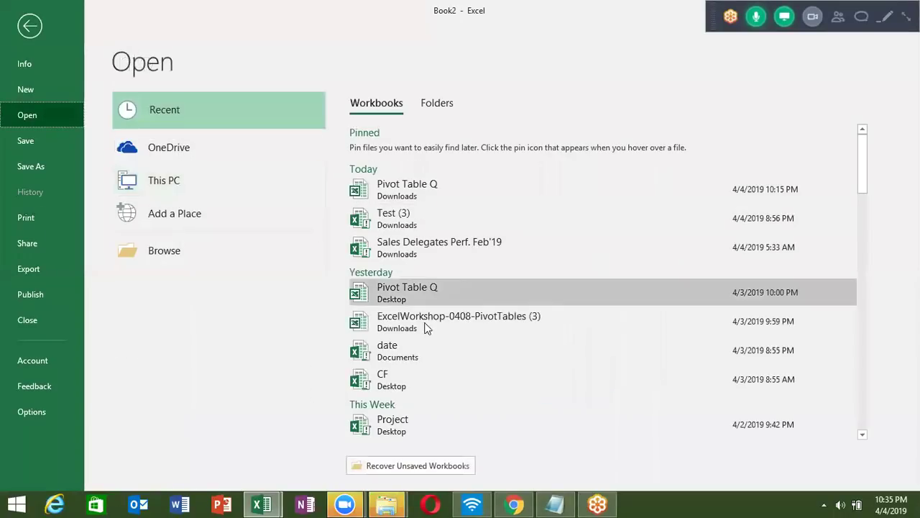
click(425, 344)
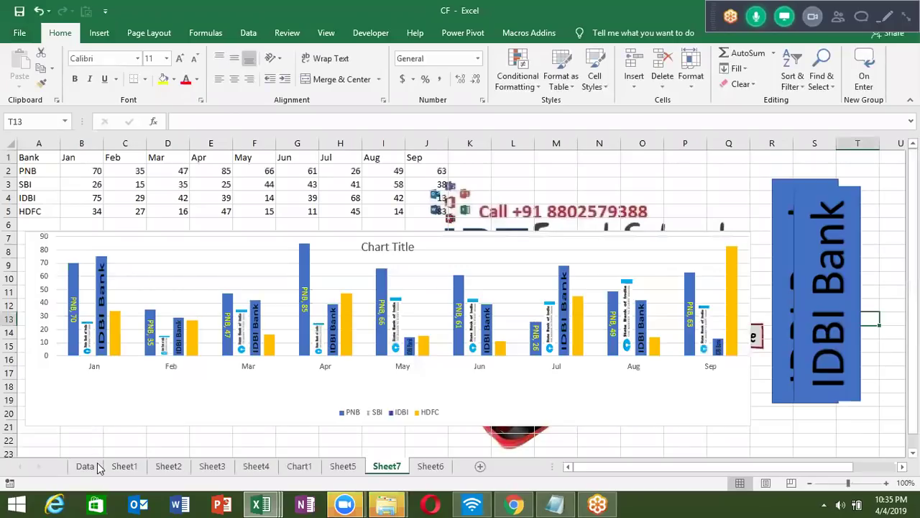
click(98, 466)
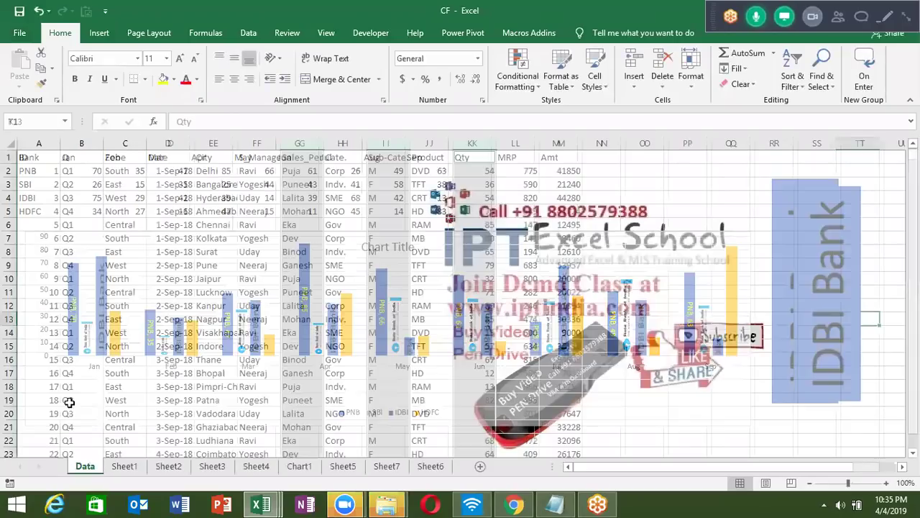
click(40, 158)
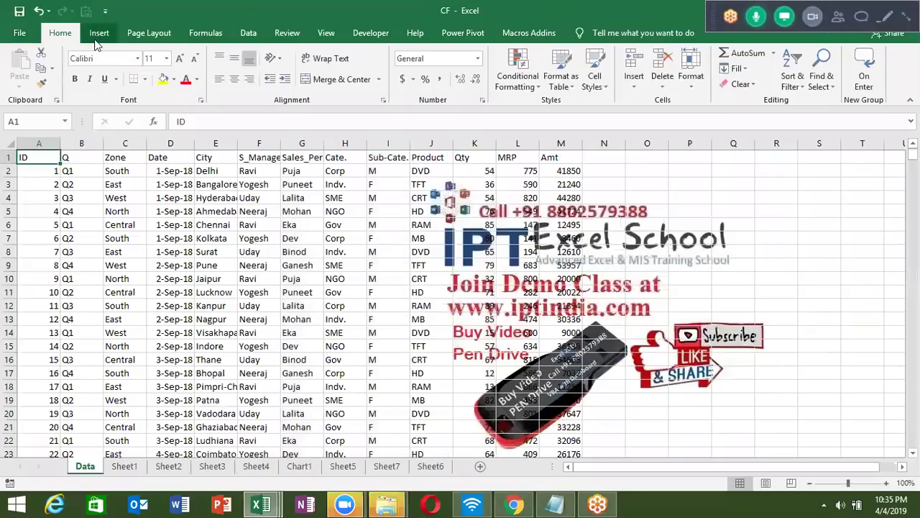
Step: Build a pivot table on new Sheet8 summing Qty by Product, Grand Total 90385
click(99, 33)
click(27, 72)
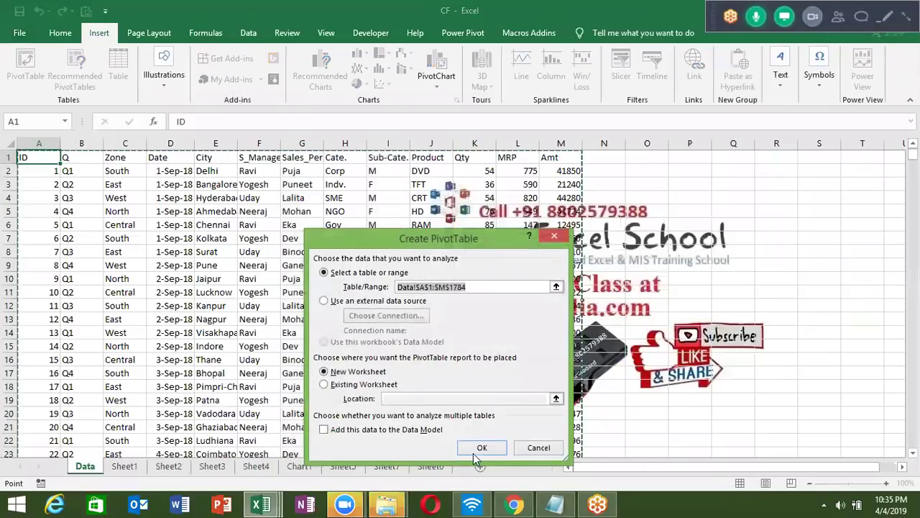
click(481, 445)
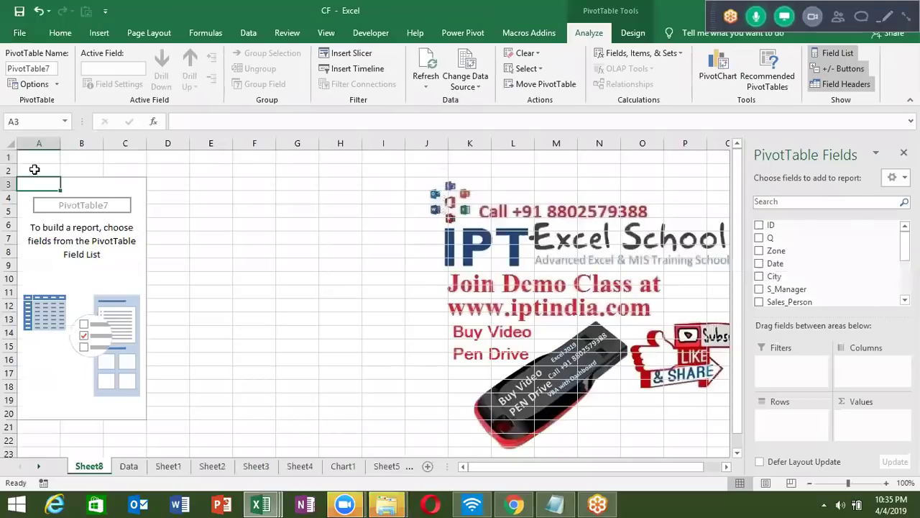
click(51, 224)
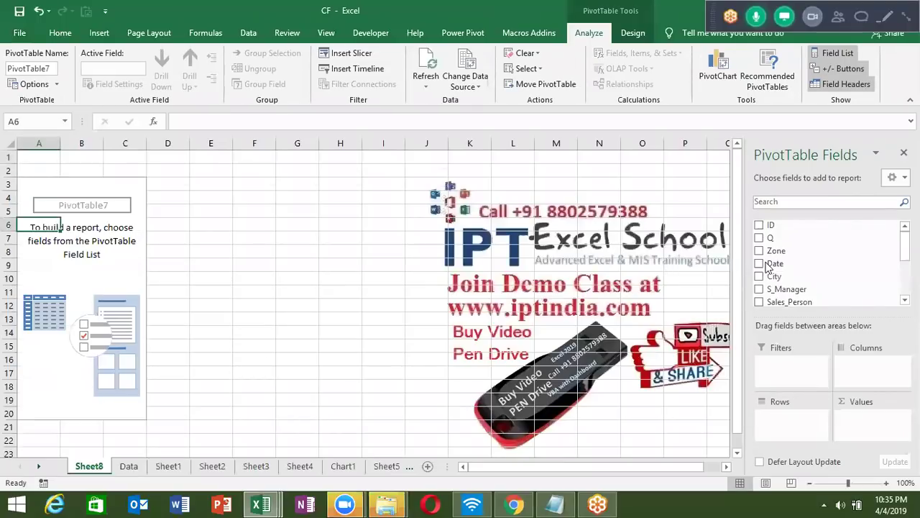
scroll(775, 263, down, 1)
scroll(827, 259, down, 5)
scroll(826, 259, down, 1)
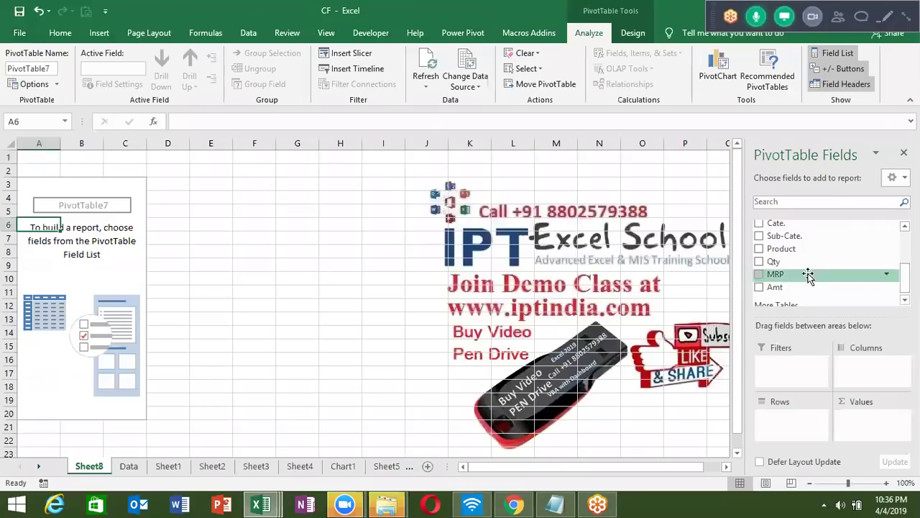
drag(791, 248, 804, 423)
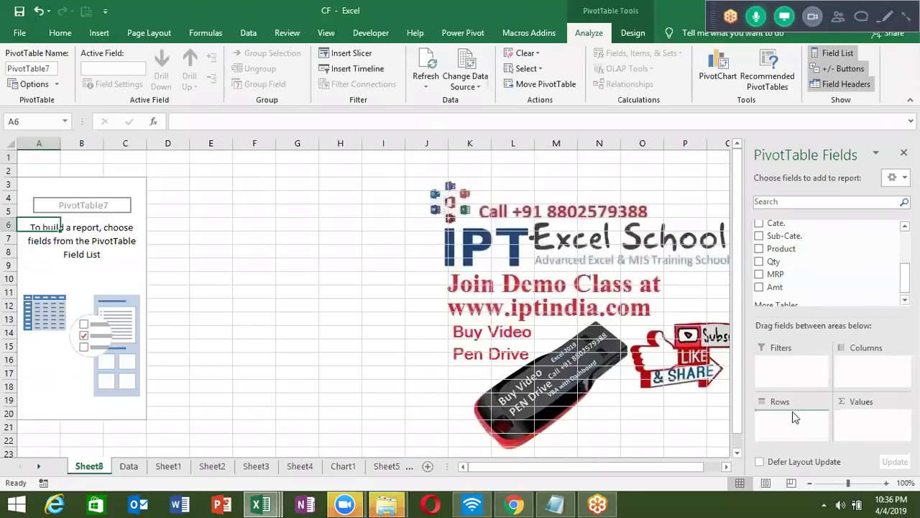
drag(773, 261, 877, 422)
click(63, 201)
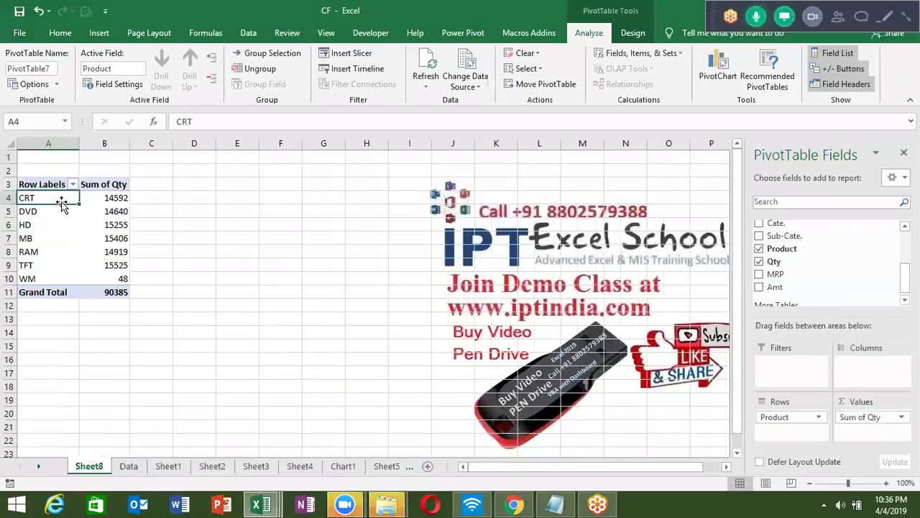
Step: Group the CRT, TFT and WM products together as Group1, totalling 30165
click(46, 263)
click(46, 264)
click(47, 271)
click(46, 268)
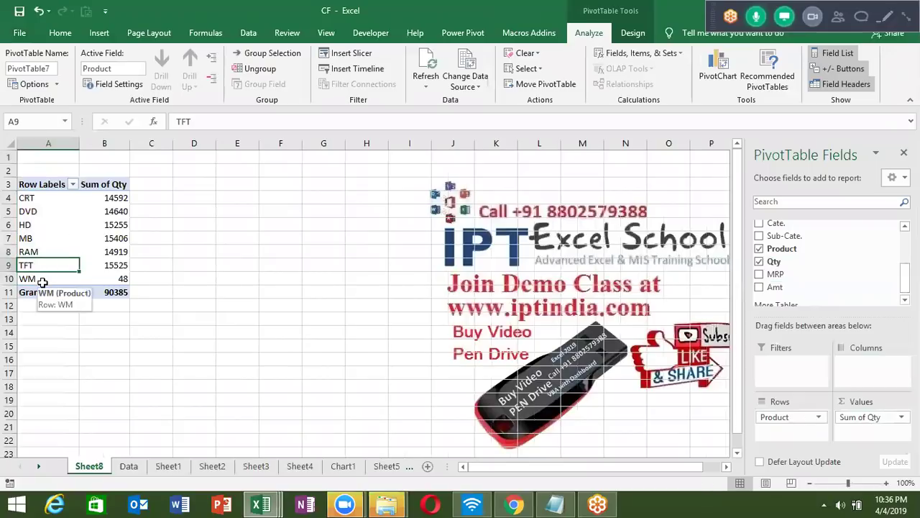
ctrl+click(40, 278)
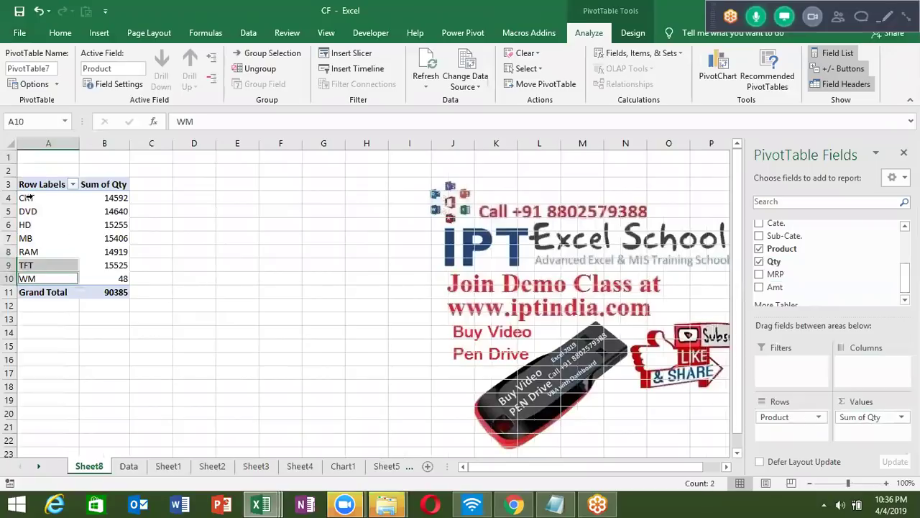
click(29, 197)
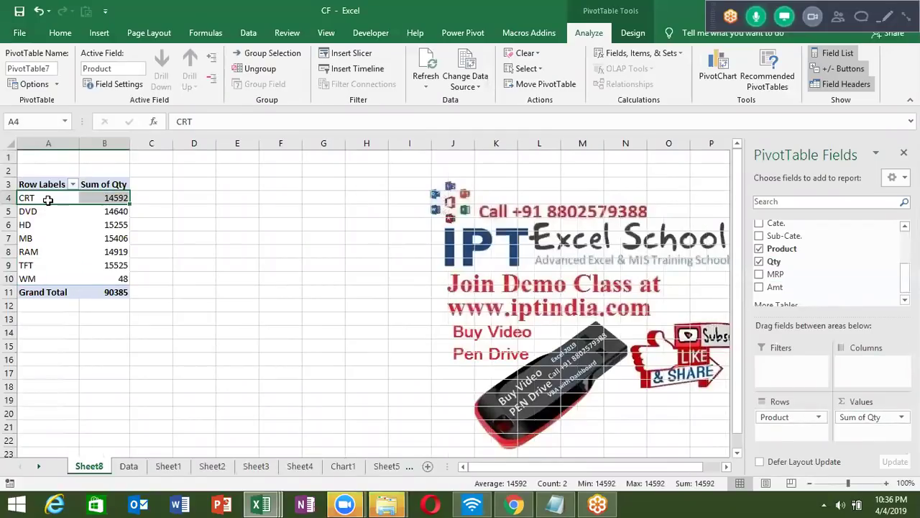
click(47, 200)
ctrl+click(41, 264)
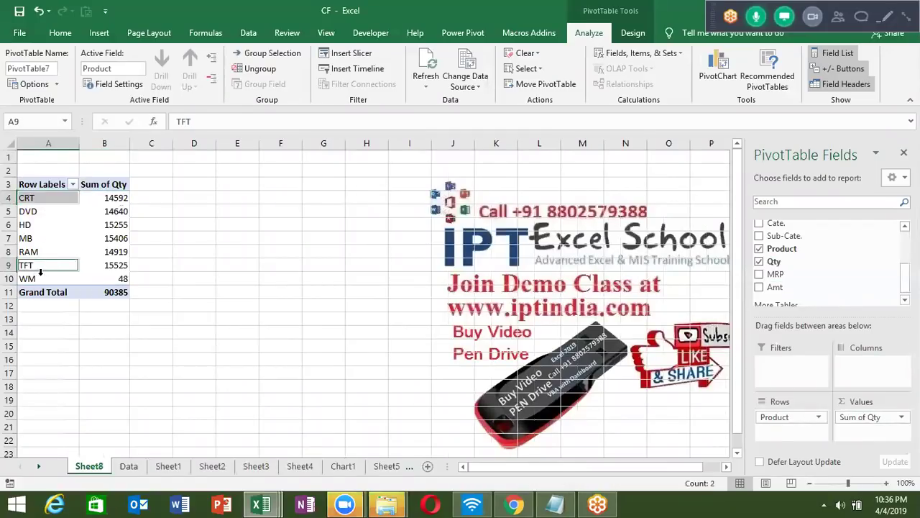
ctrl+click(40, 278)
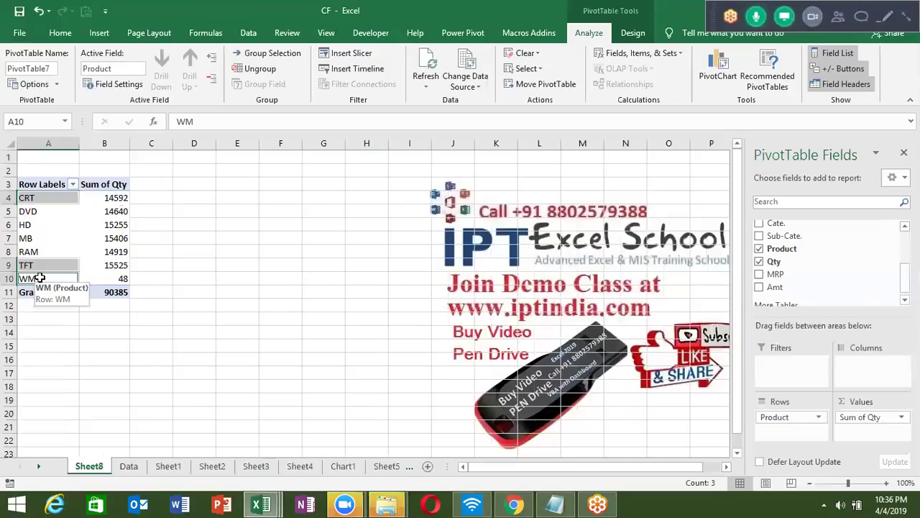
right_click(40, 279)
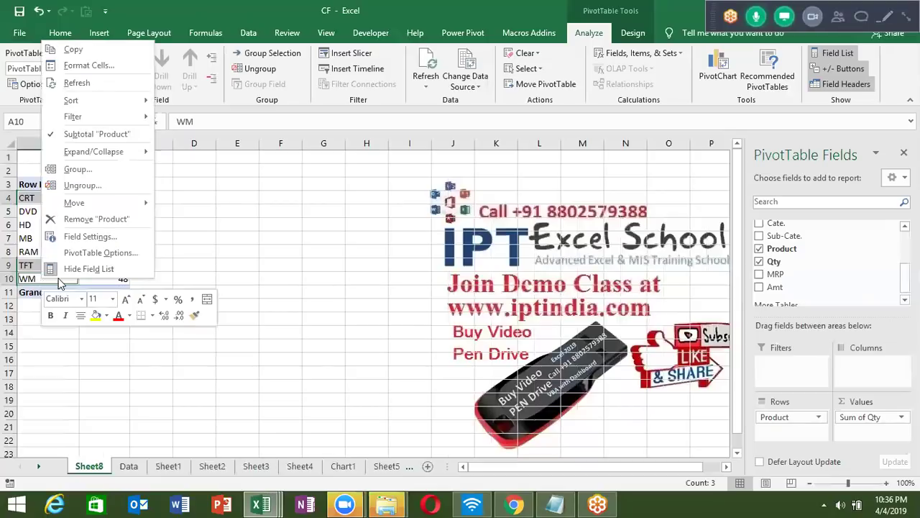
click(78, 170)
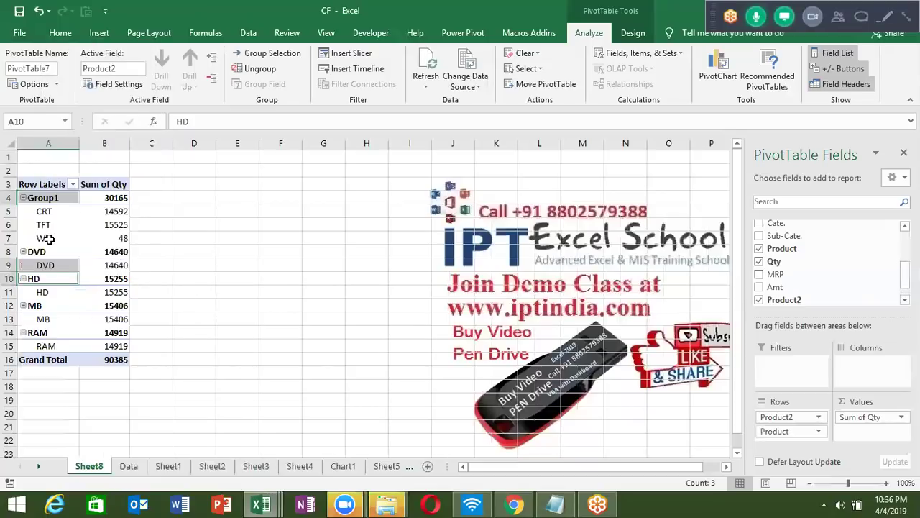
Step: Remove the Product field from Rows, leaving Group1, DVD, HD, MB and RAM
drag(52, 237, 58, 208)
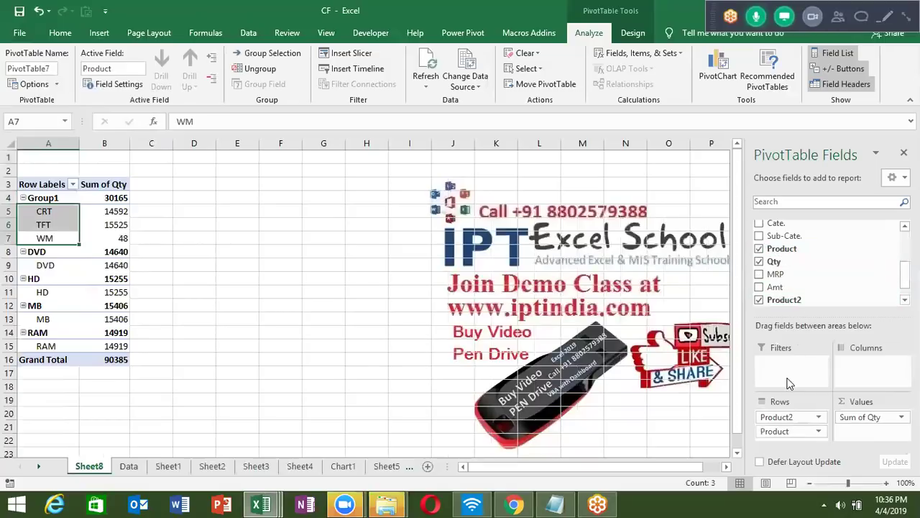
click(782, 431)
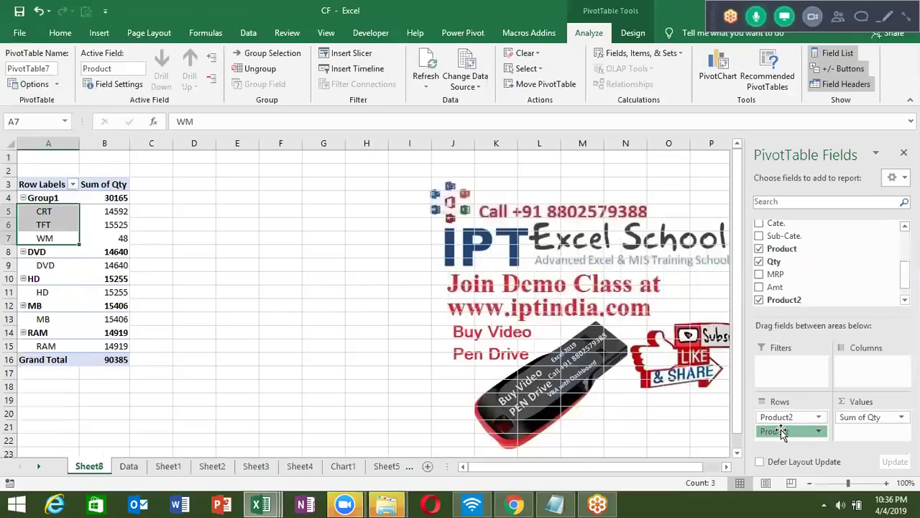
drag(781, 431, 798, 294)
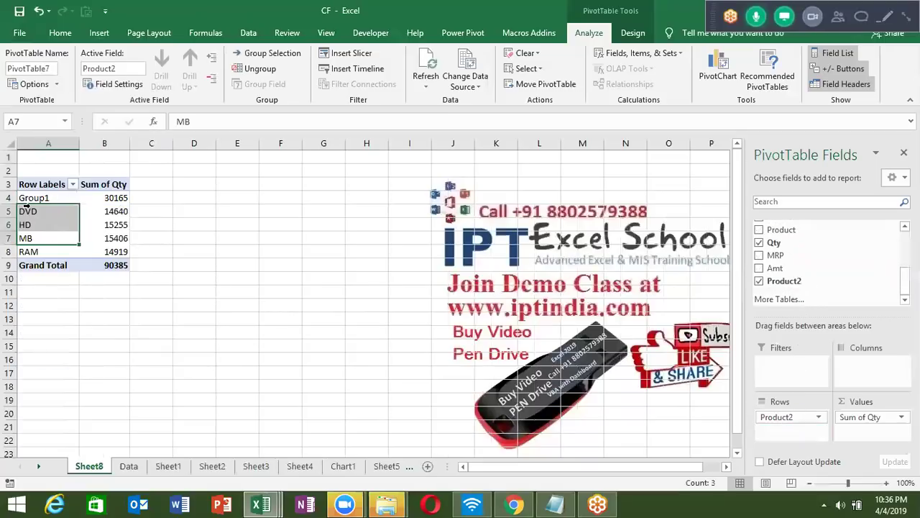
click(184, 249)
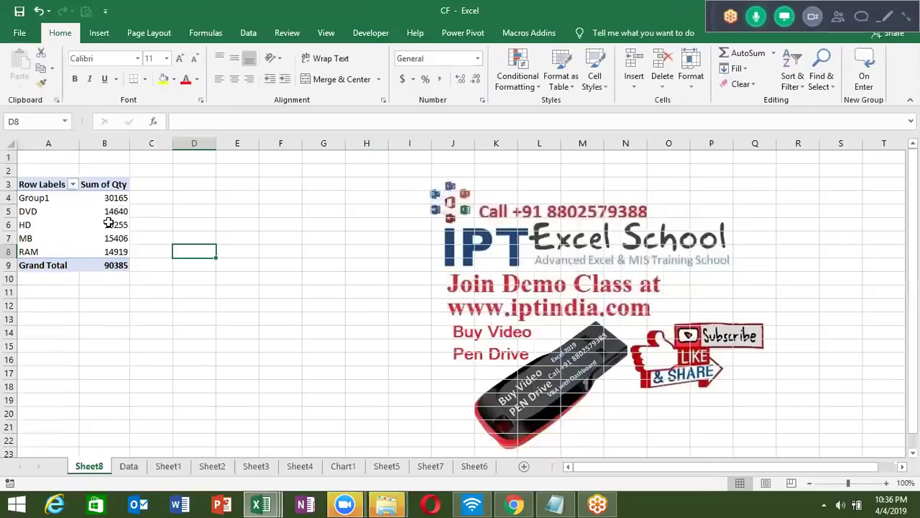
Step: Rename the Group1 label to 'Screen', correcting a first mistyped entry
click(57, 201)
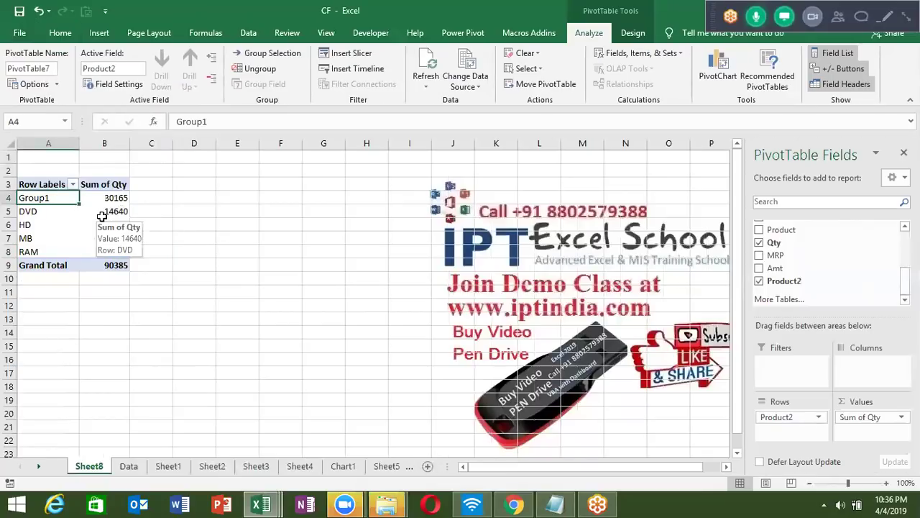
text(aSCREEN)
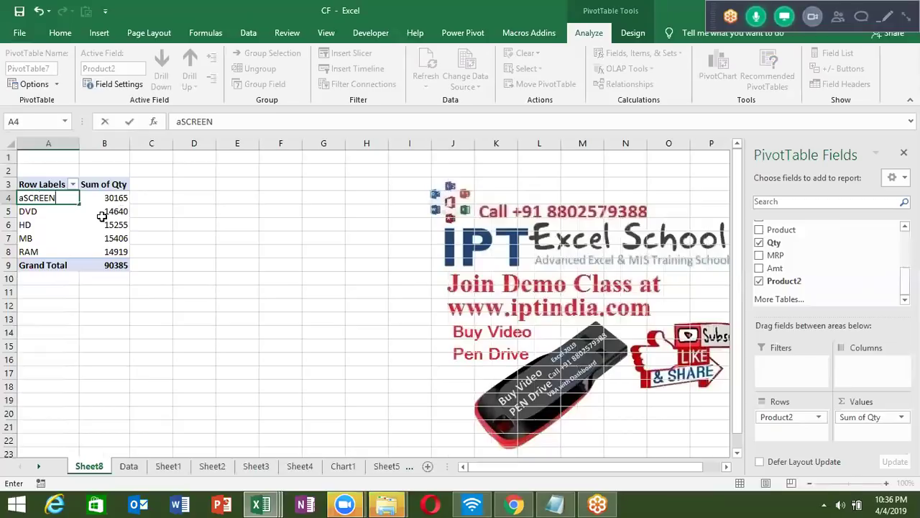
key(Return)
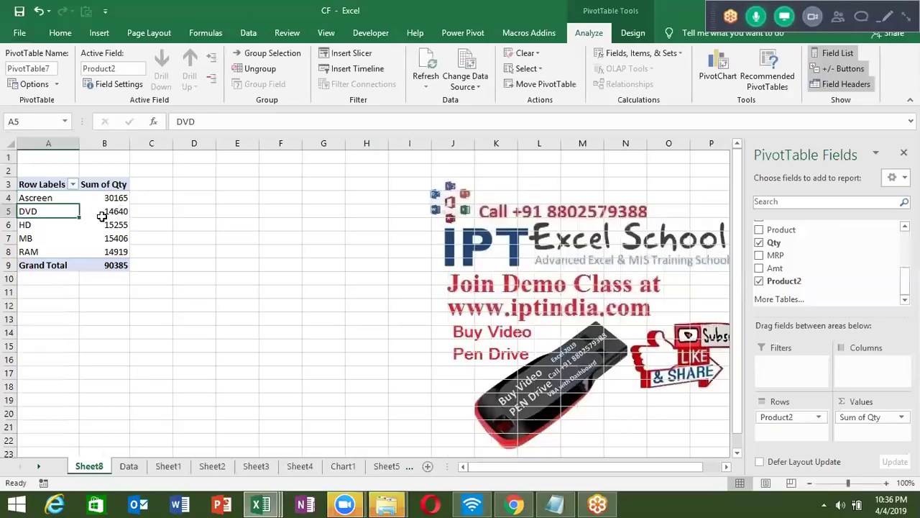
key(Up)
text(Sc)
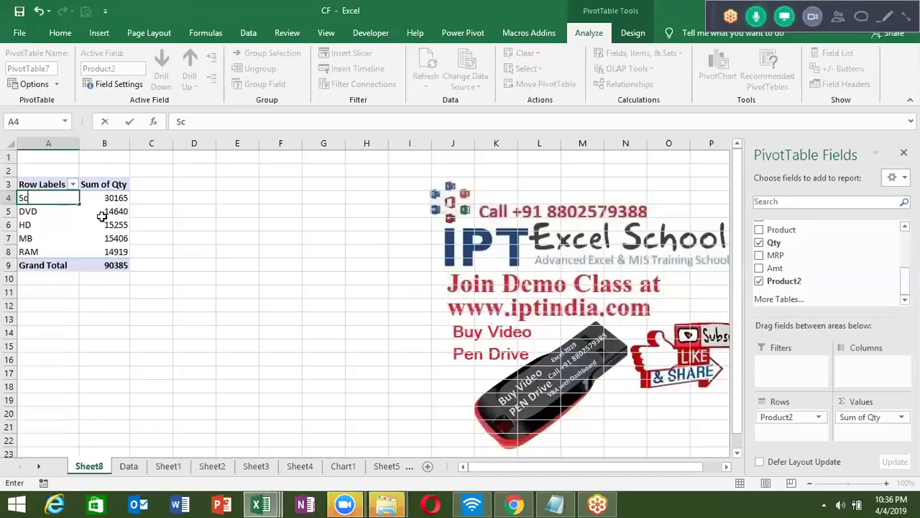
text(reen)
key(Return)
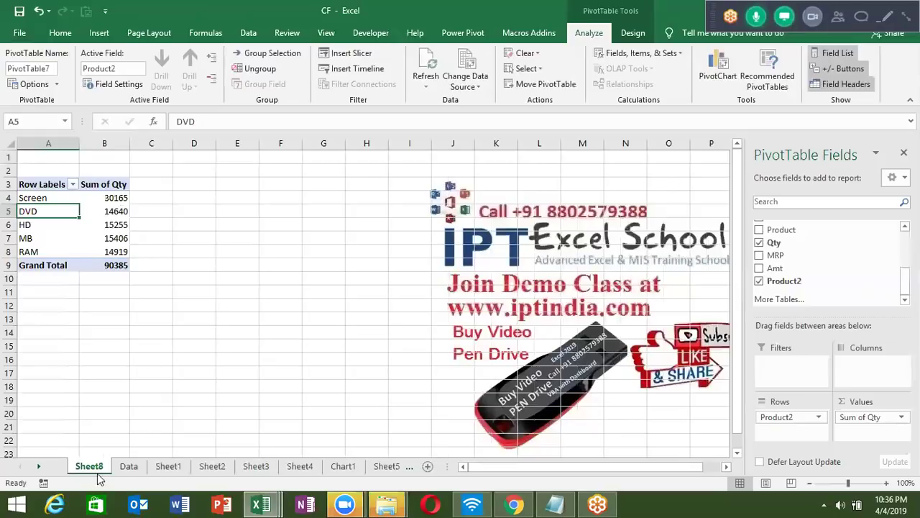
Step: Select the full data range A1:M1784 on the Data sheet
click(128, 466)
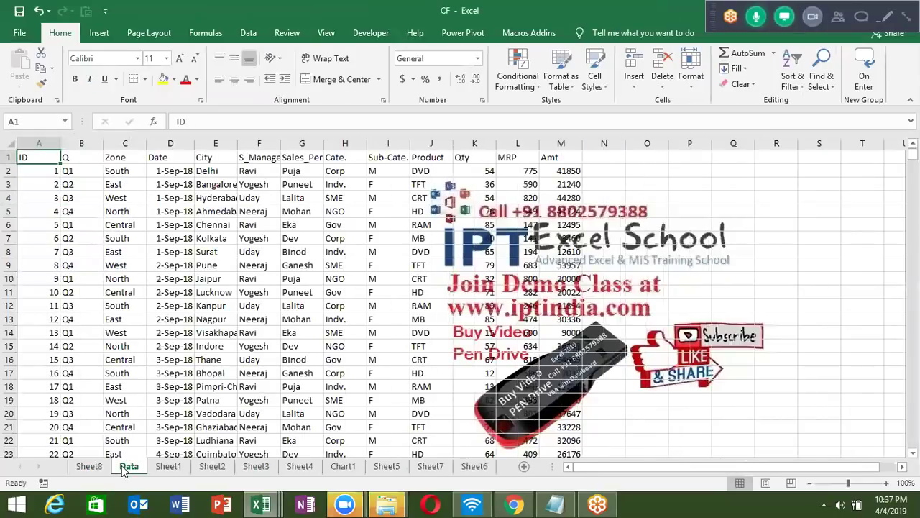
key(Right)
key(Right)
key(Right)
key(Right)
key(Right)
key(Right)
key(Right)
key(Right)
key(Right)
key(Down)
key(Down)
key(Down)
key(Down)
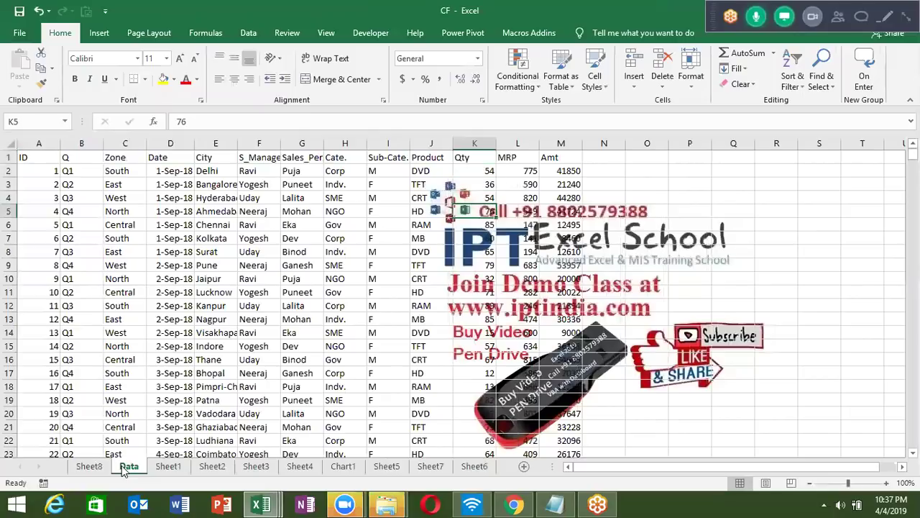
key(Up)
key(Up)
key(Up)
key(Up)
key(Home)
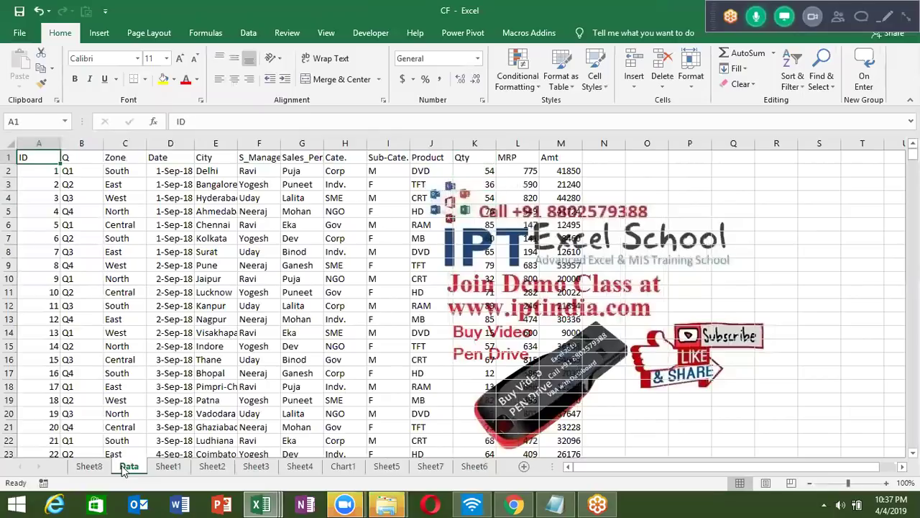
key(ctrl+shift+Right)
key(ctrl+shift+Down)
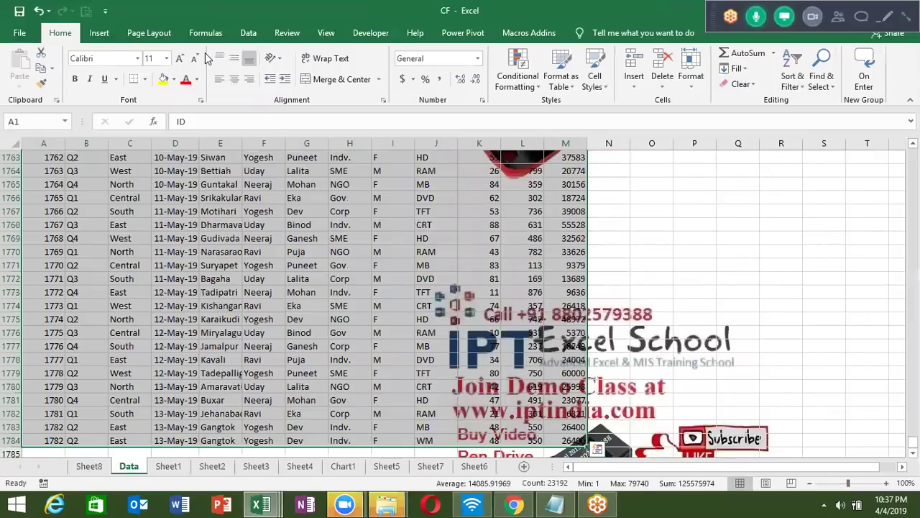
Step: Insert a pivot table on new Sheet9 summing Amt for each Qty value
click(100, 33)
click(35, 75)
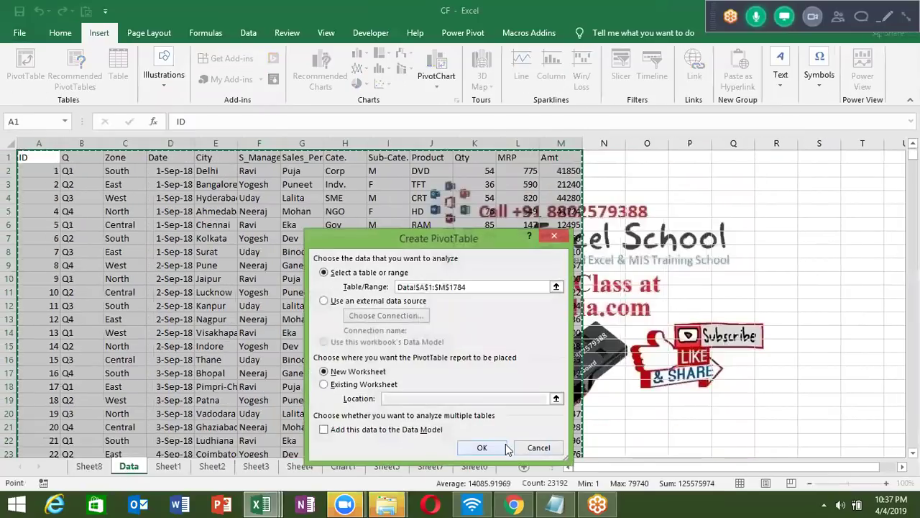
click(496, 447)
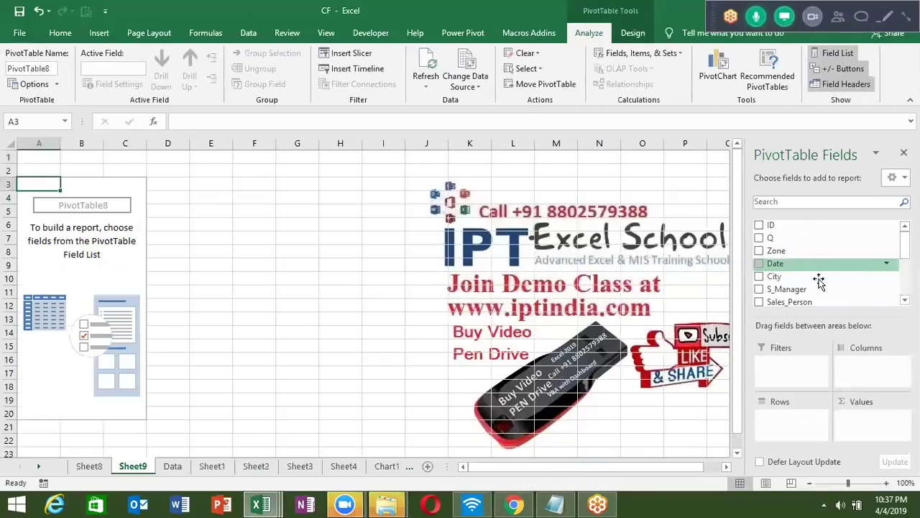
drag(905, 245, 904, 277)
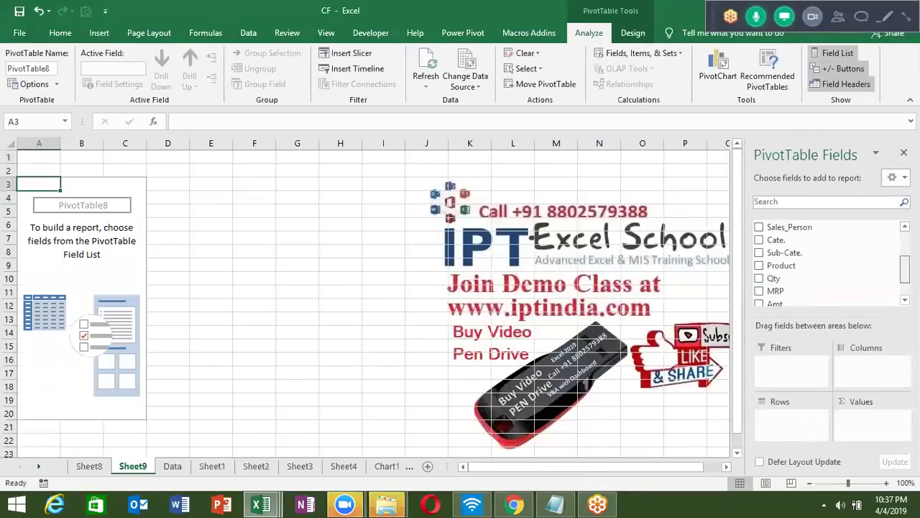
drag(826, 272, 801, 423)
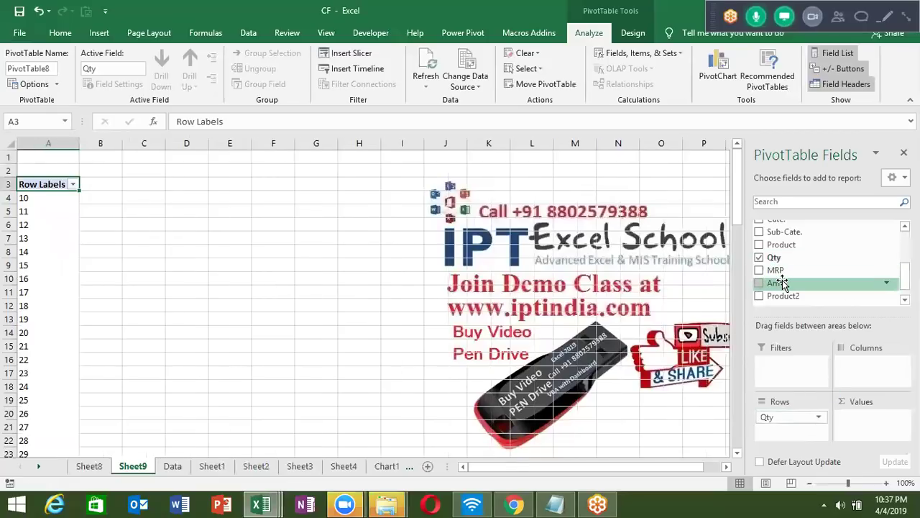
drag(780, 283, 871, 425)
Step: Group the Qty labels into bands of 10, starting at 10 and ending at 90
click(58, 239)
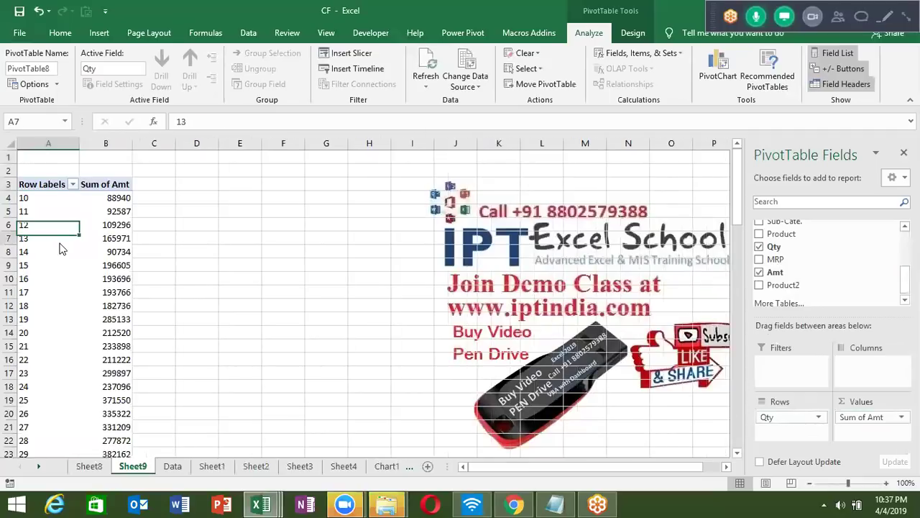
right_click(59, 240)
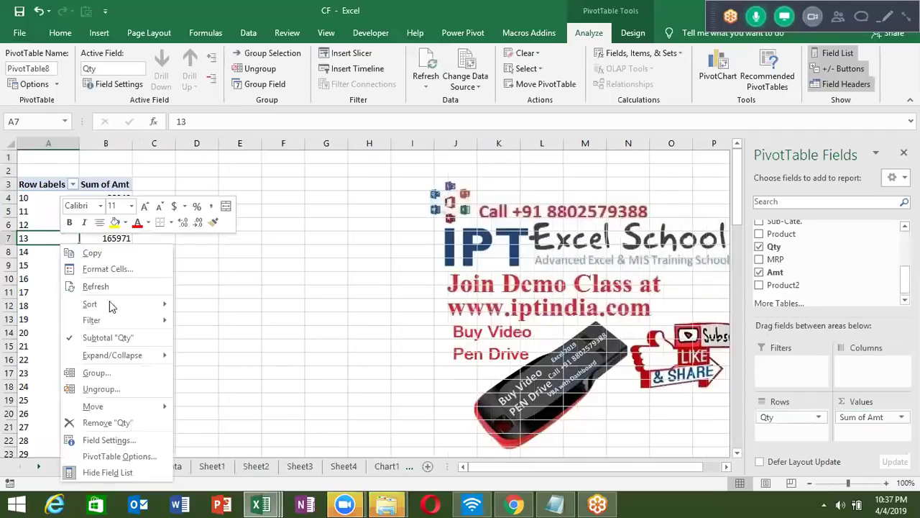
click(105, 374)
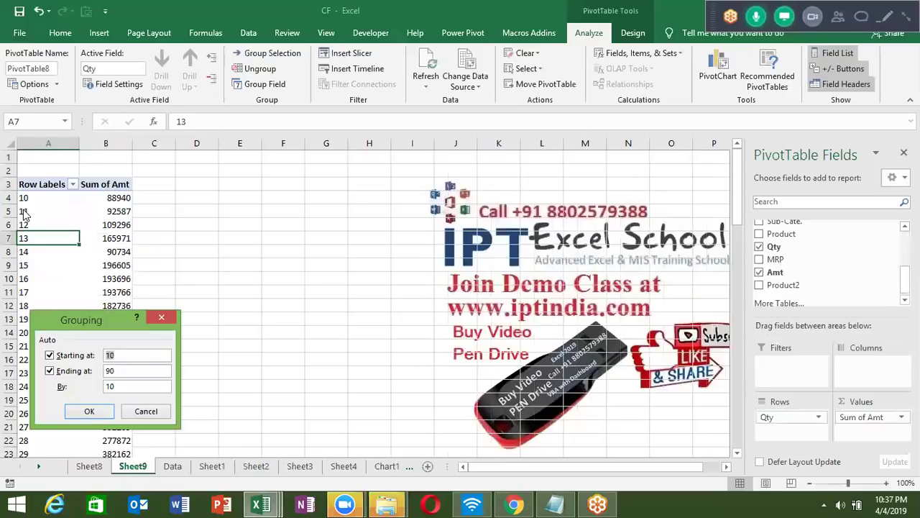
key(Return)
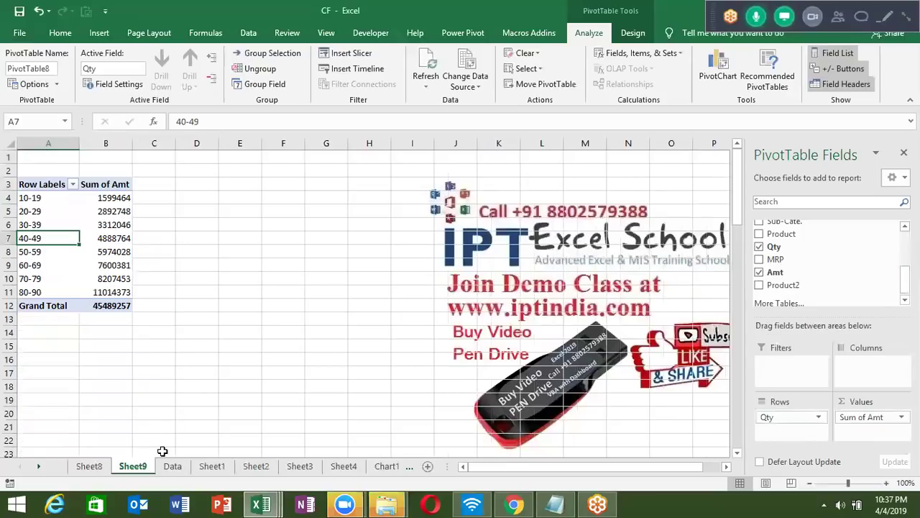
Step: Create a pivot table on new Sheet10 summing Amt by Date in years and quarters
click(173, 466)
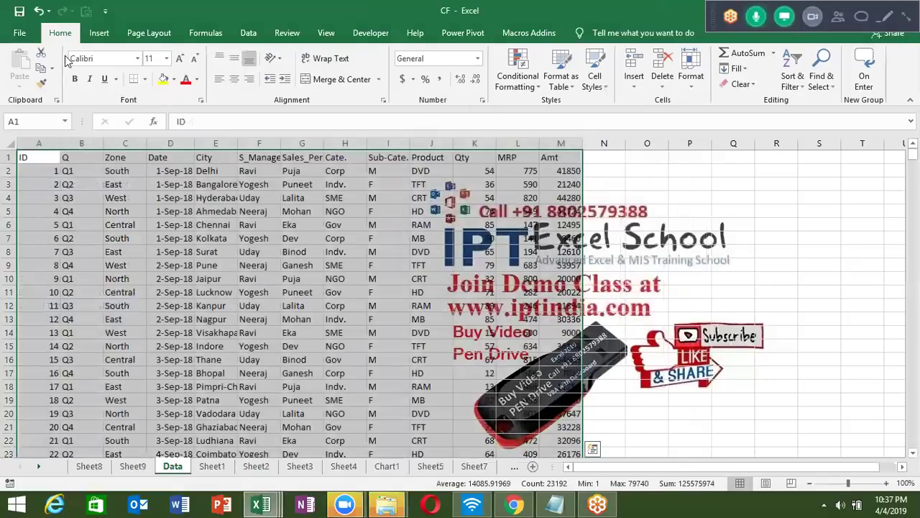
click(19, 62)
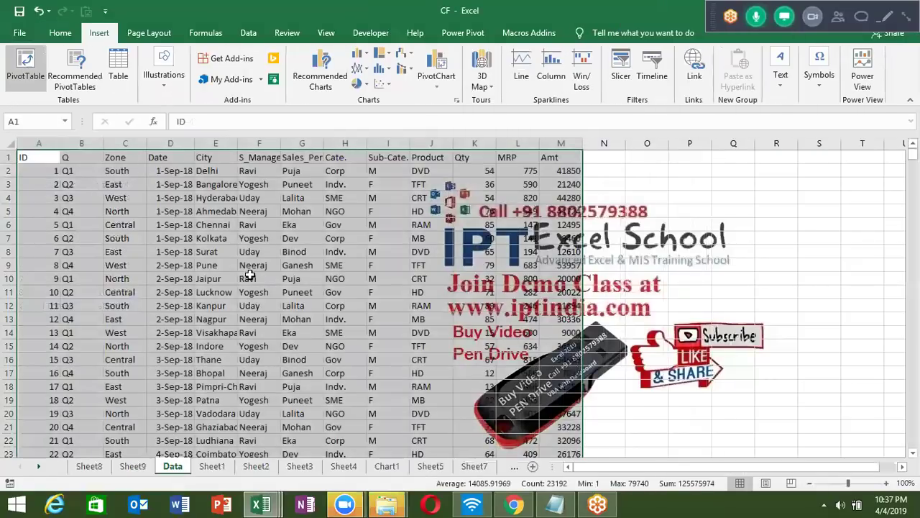
click(481, 448)
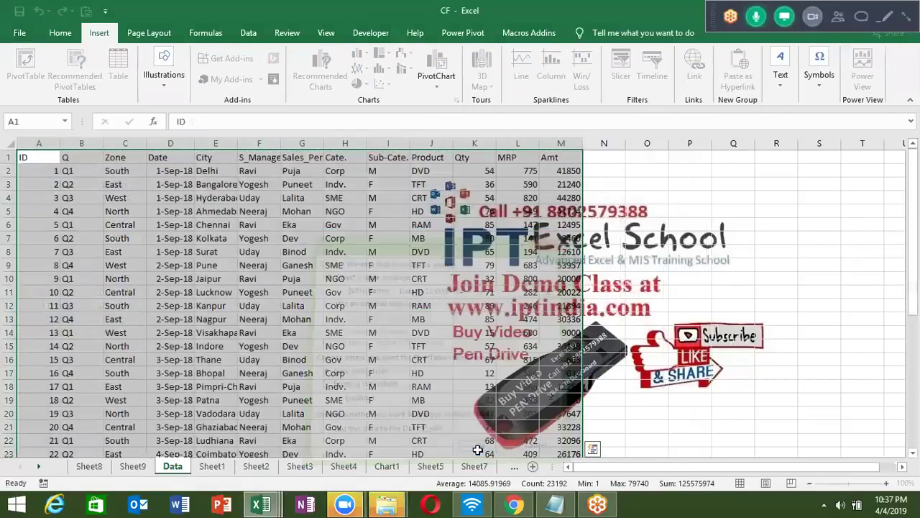
click(113, 254)
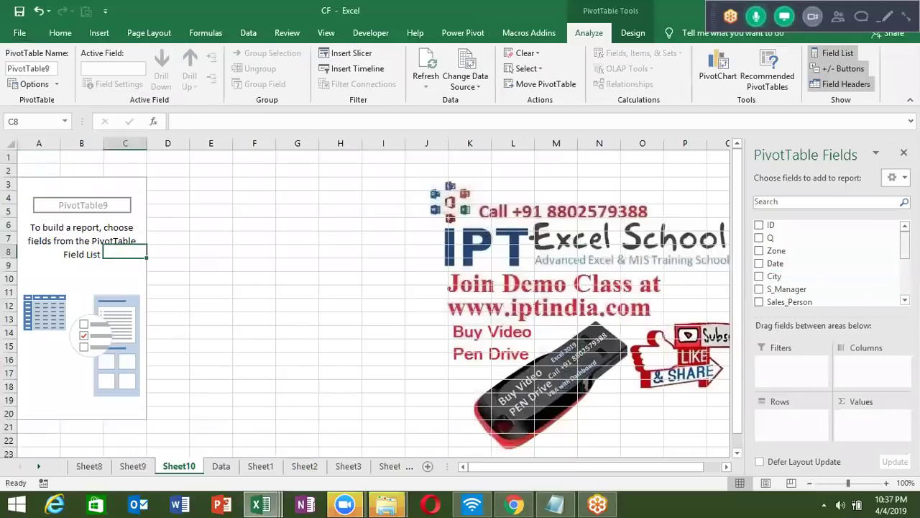
drag(817, 264, 794, 422)
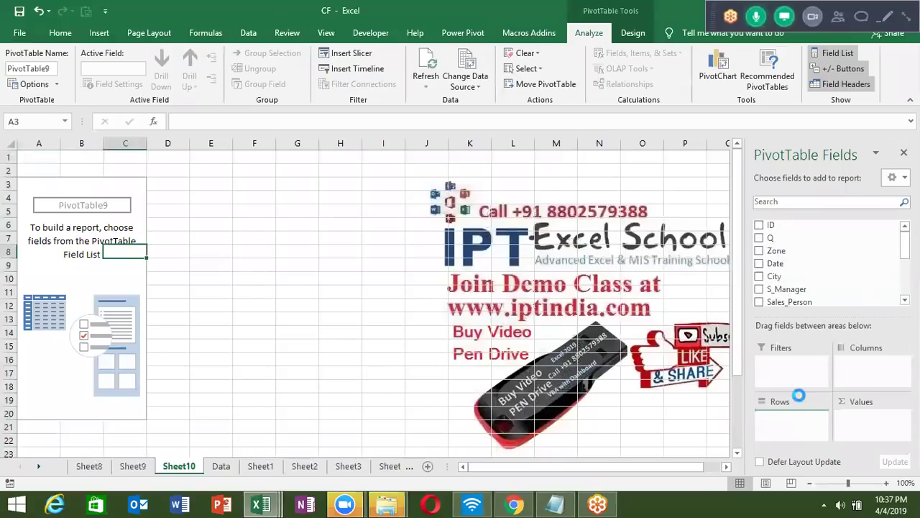
scroll(848, 289, down, 1)
scroll(848, 289, down, 2)
scroll(848, 289, down, 1)
scroll(827, 260, down, 1)
drag(775, 245, 851, 417)
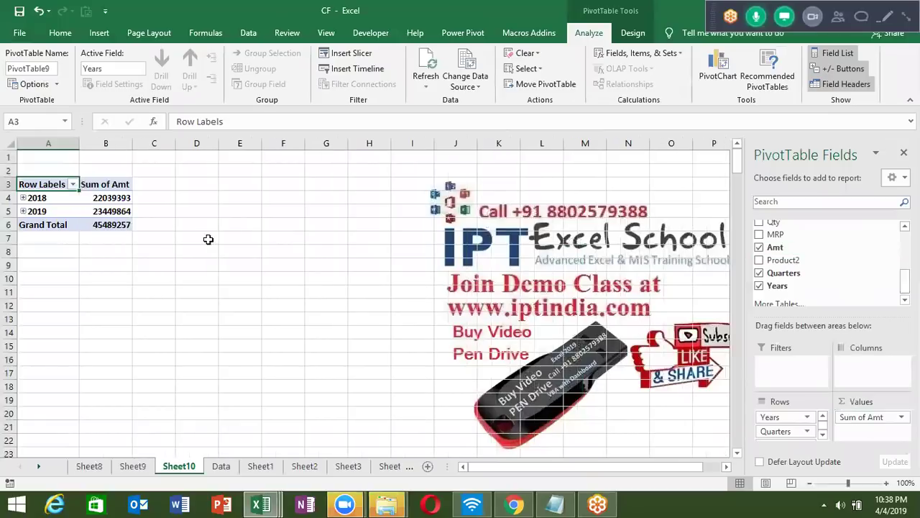
Step: Ungroup Years and Quarters so each individual date shows its Sum of Amt
click(24, 199)
click(32, 211)
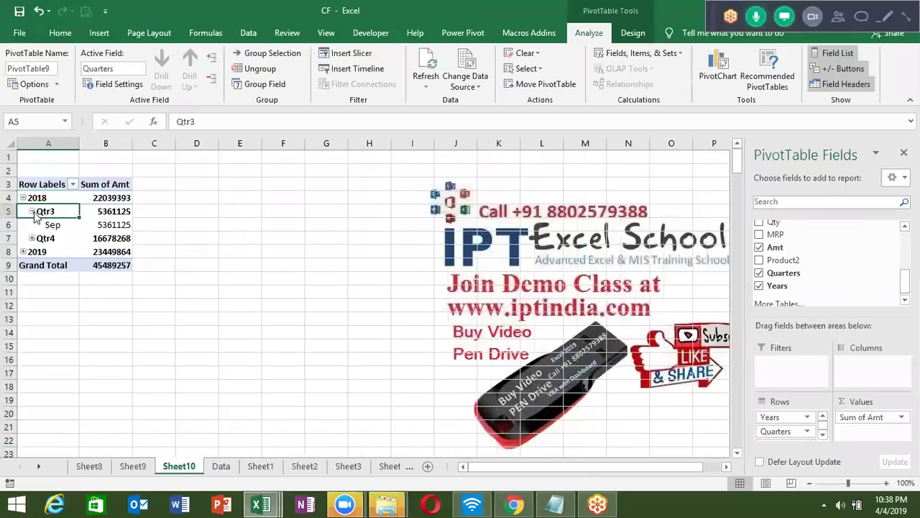
click(49, 226)
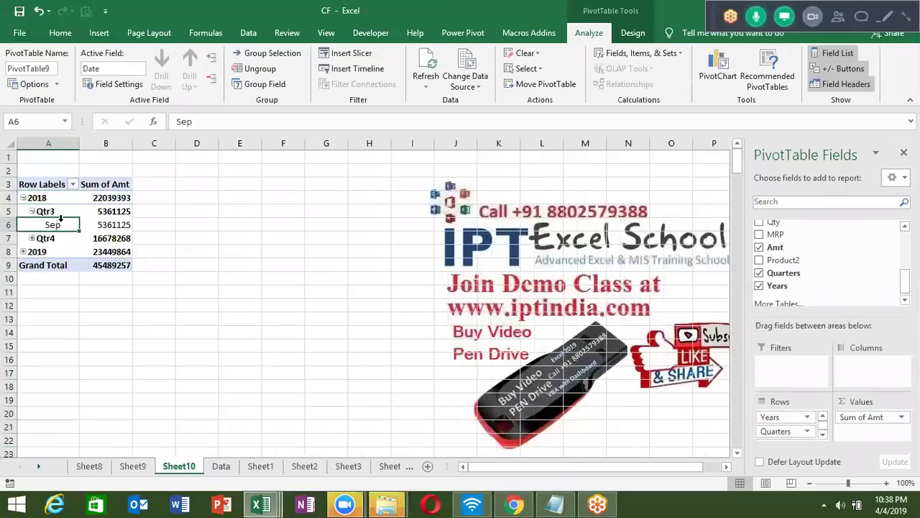
right_click(65, 209)
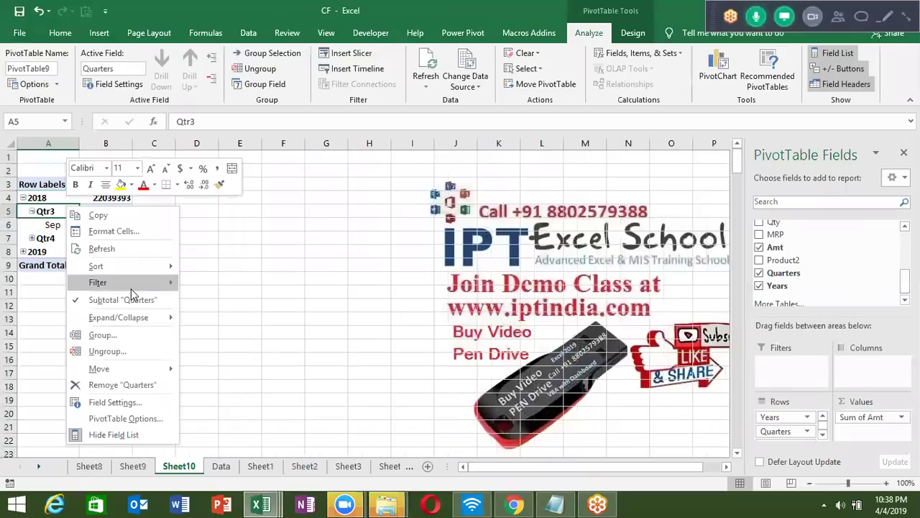
click(124, 351)
Step: Group the Sheet10 pivot's dates by month
click(66, 263)
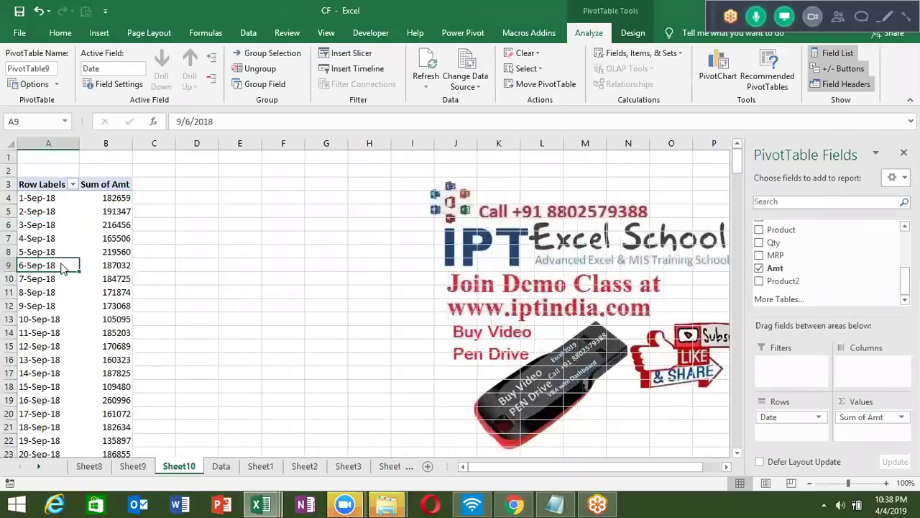
right_click(66, 264)
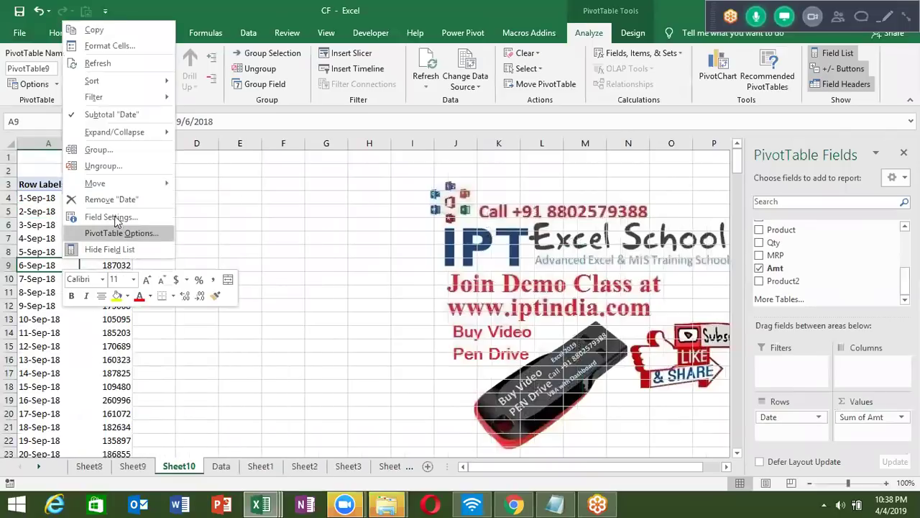
click(101, 150)
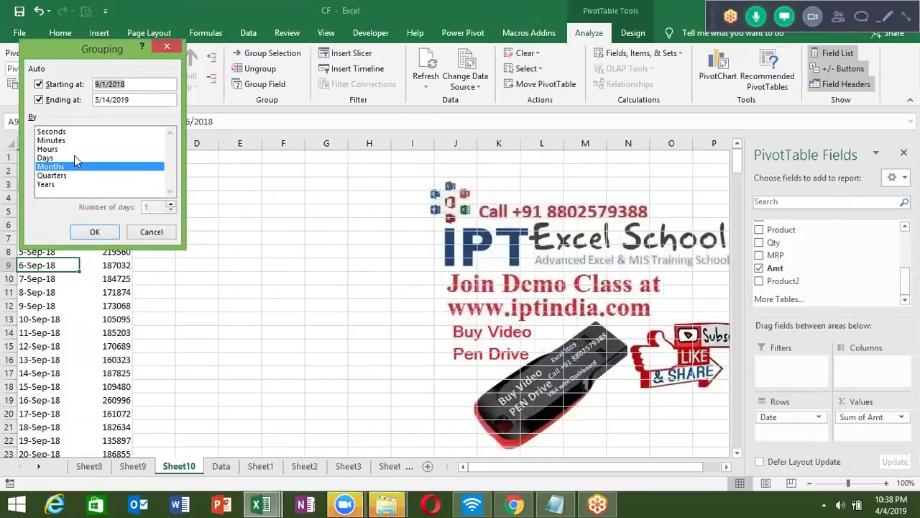
key(Return)
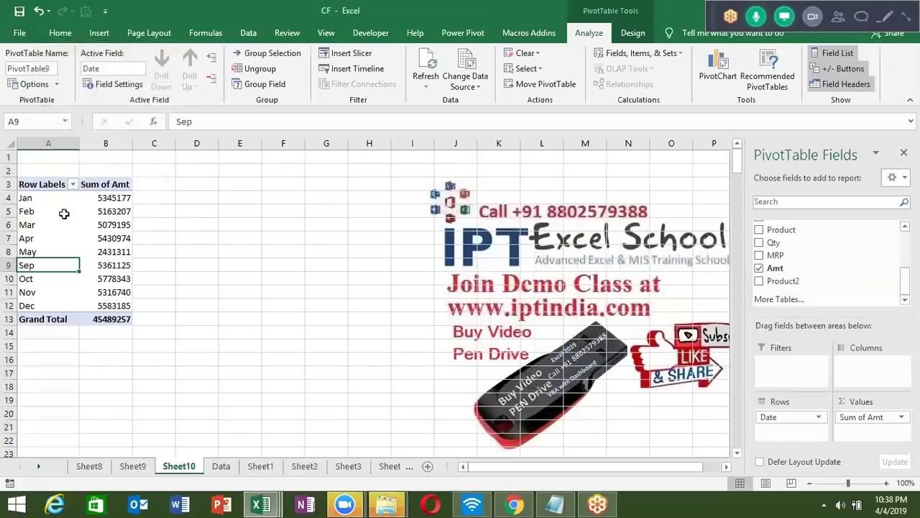
Step: Regroup the dates by days into 7-day ranges, starting 9/1/2018 - 9/7/2018
right_click(64, 214)
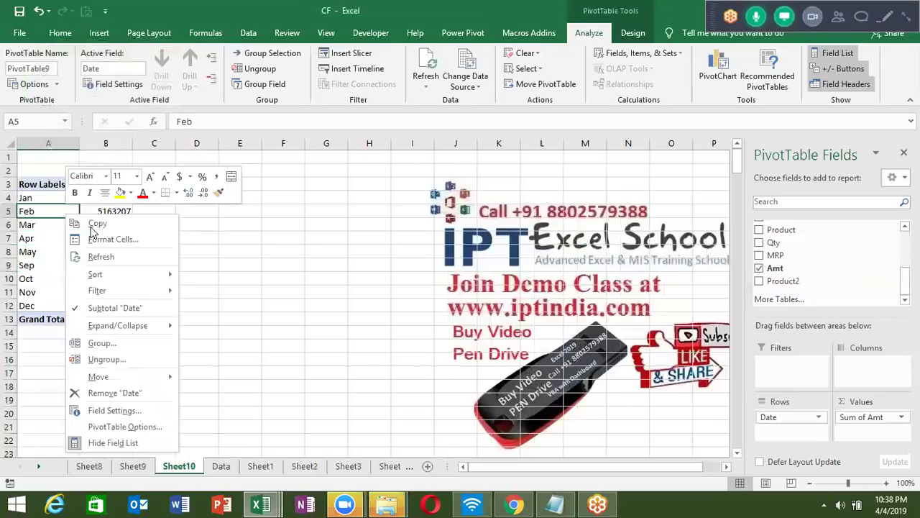
click(138, 345)
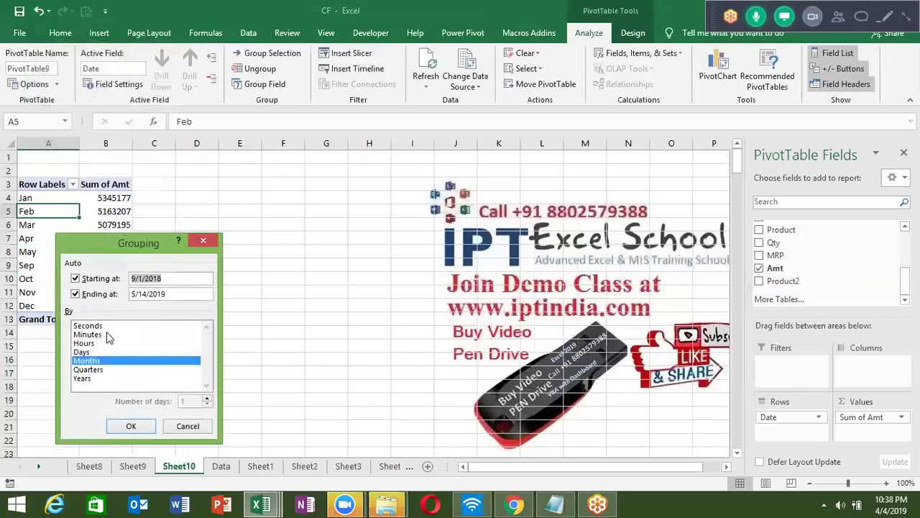
ctrl+click(86, 352)
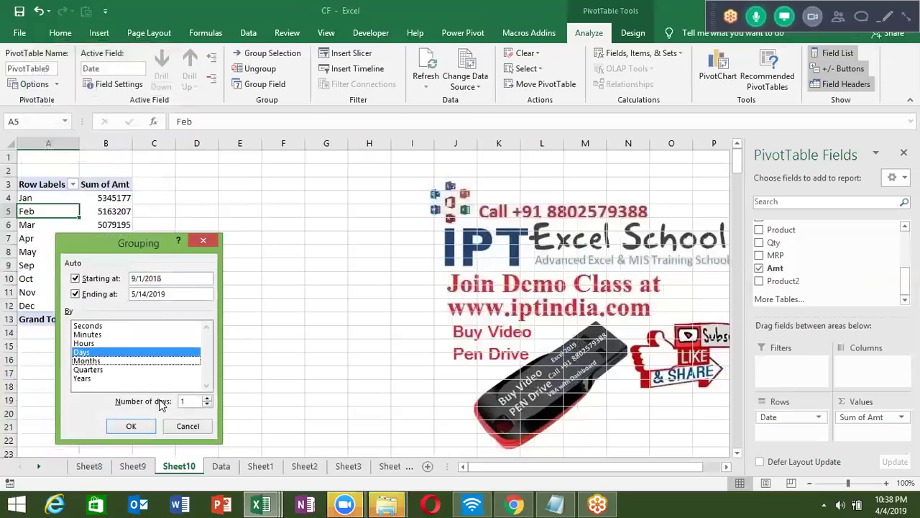
click(189, 402)
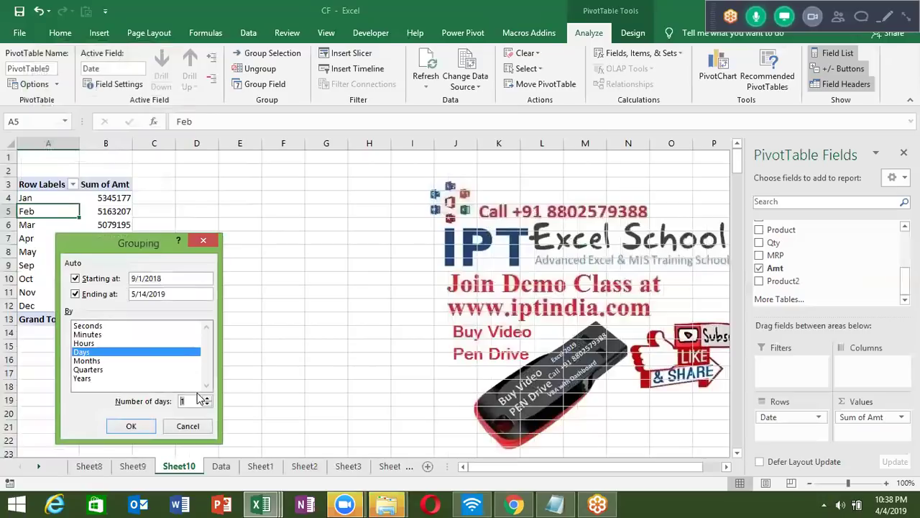
text(7)
key(Return)
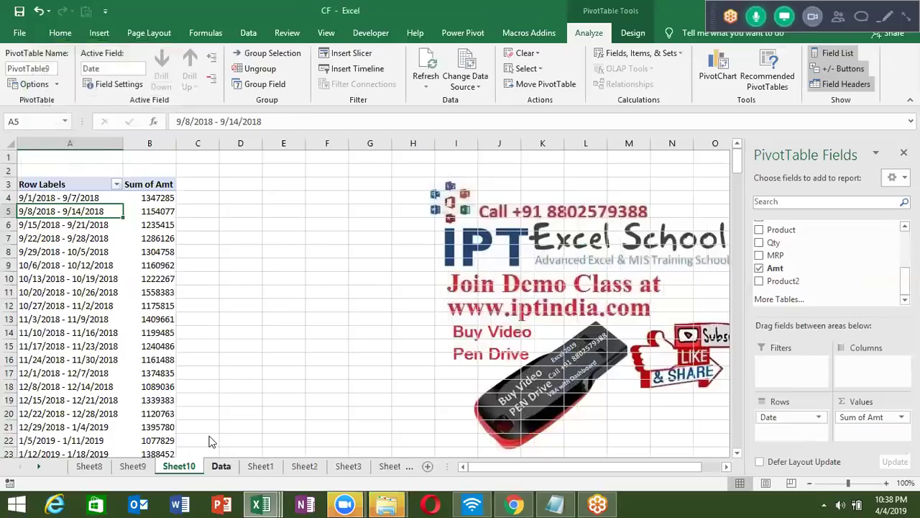
Step: Create a new pivot table from the Data sheet with Sales_Person in Rows and Sum of Amt in Values
click(221, 466)
click(104, 33)
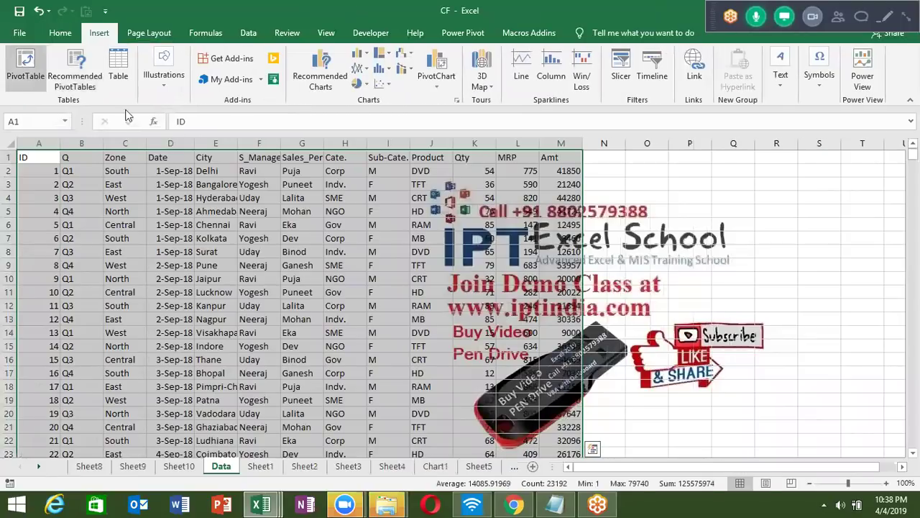
click(491, 471)
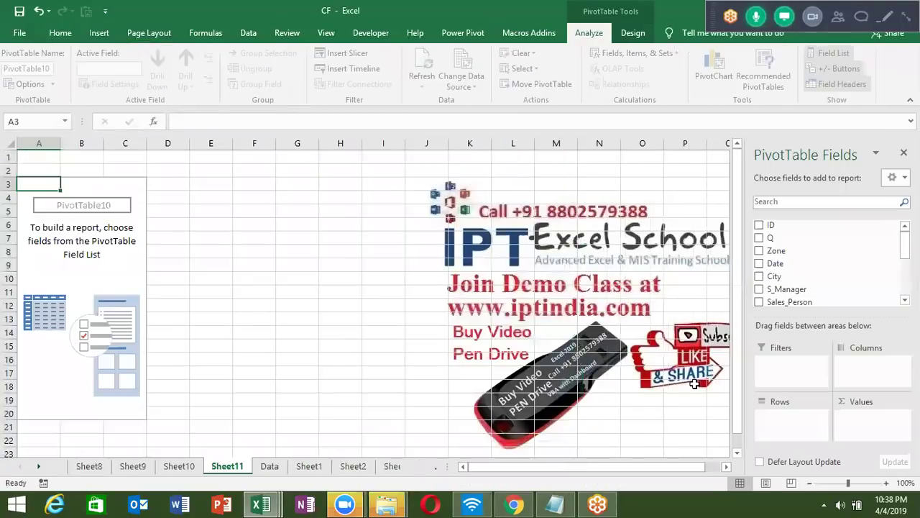
drag(806, 302, 791, 425)
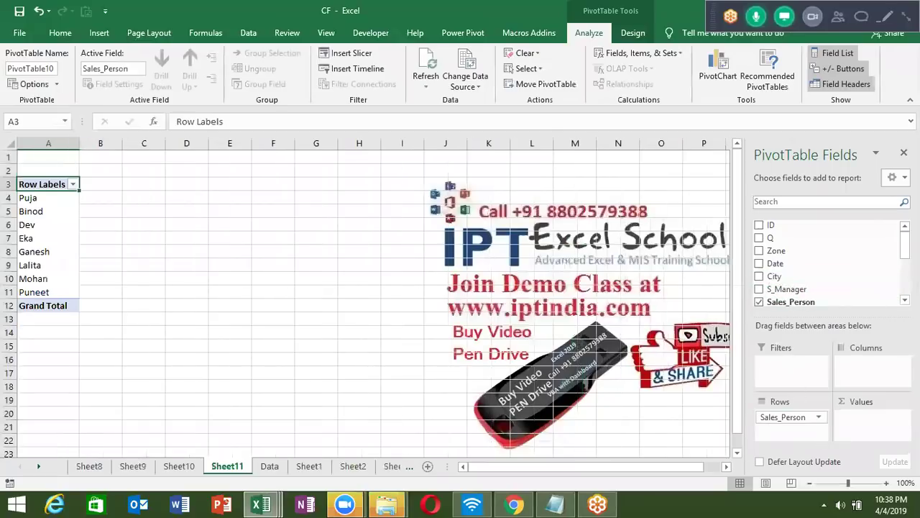
scroll(905, 244, down, 3)
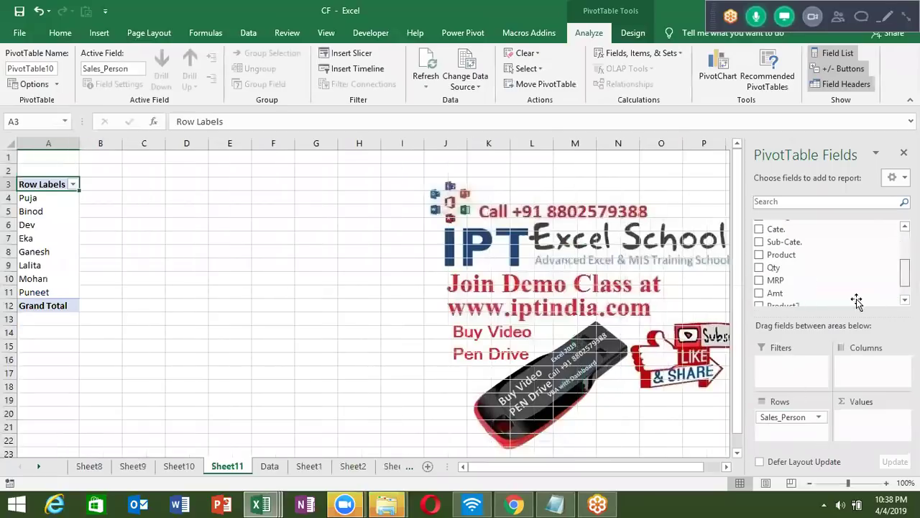
drag(819, 293, 868, 425)
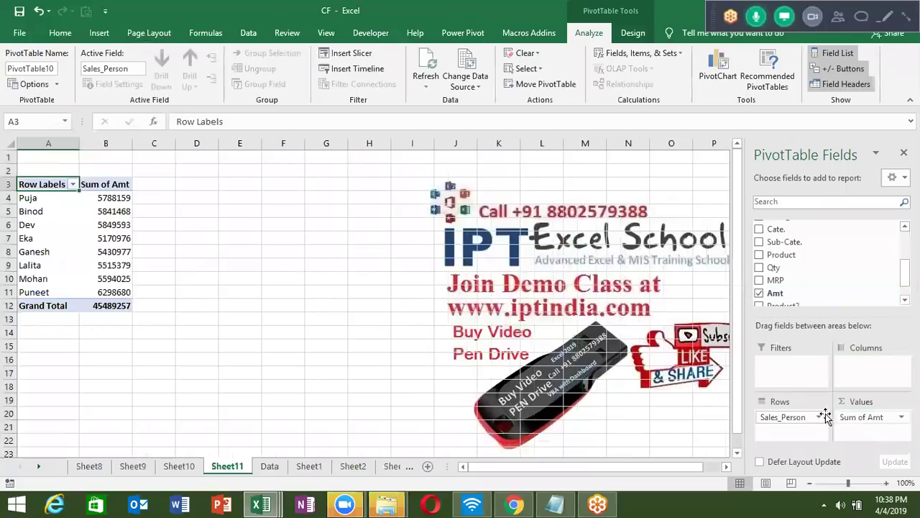
Step: Sort salespeople by Sum of Amt smallest to largest, then try sorting names A to Z
right_click(115, 198)
mouse_move(149, 272)
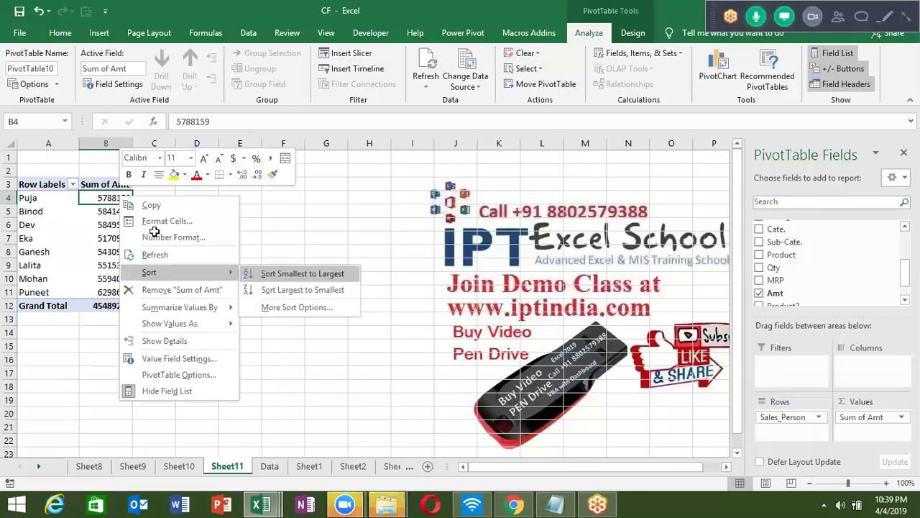
click(295, 273)
right_click(115, 198)
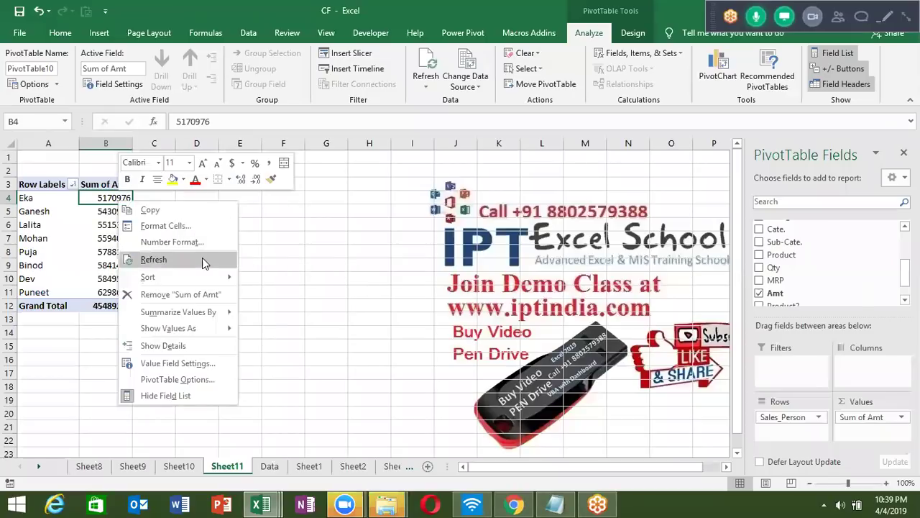
click(31, 197)
click(37, 198)
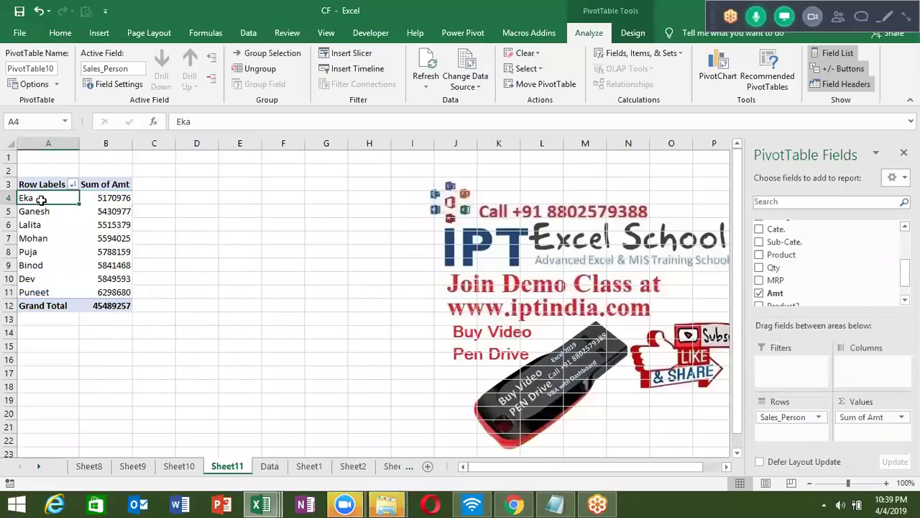
right_click(41, 200)
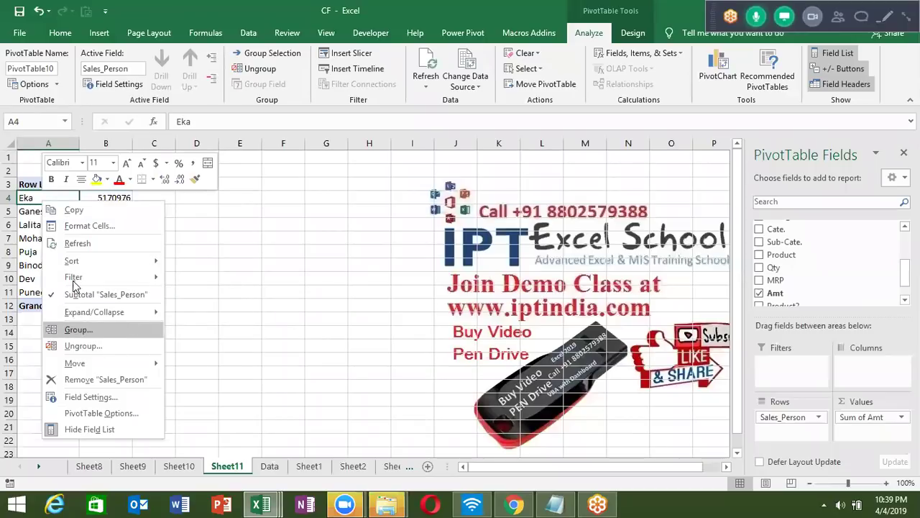
mouse_move(72, 261)
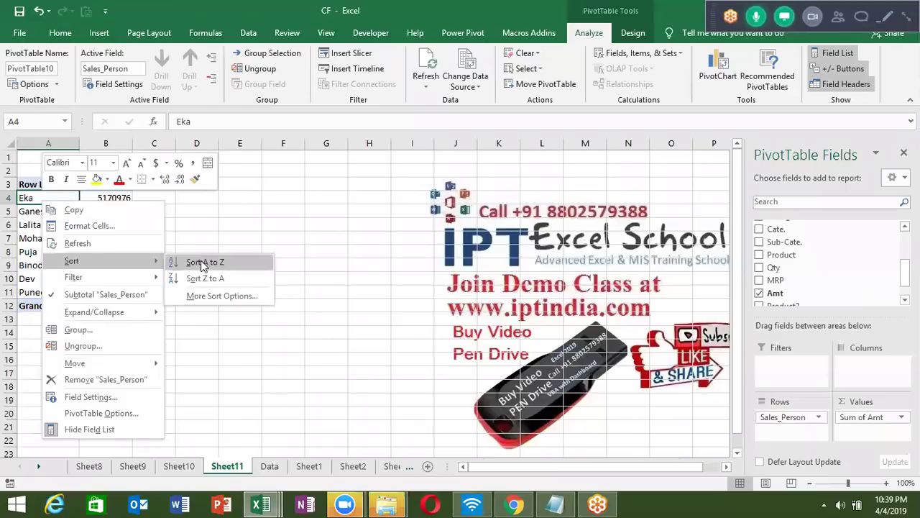
click(203, 263)
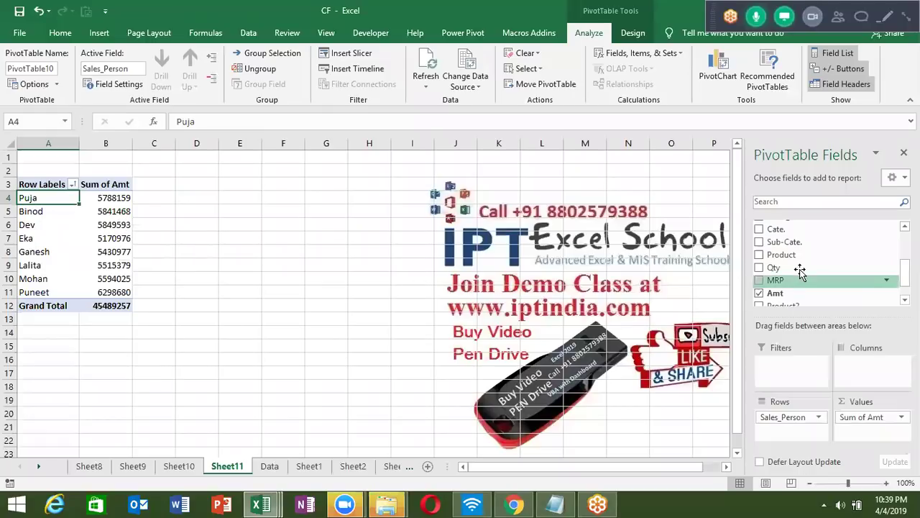
Step: Nest Product under Sales_Person and sort each person's products by amount, smallest to largest
drag(791, 256, 816, 434)
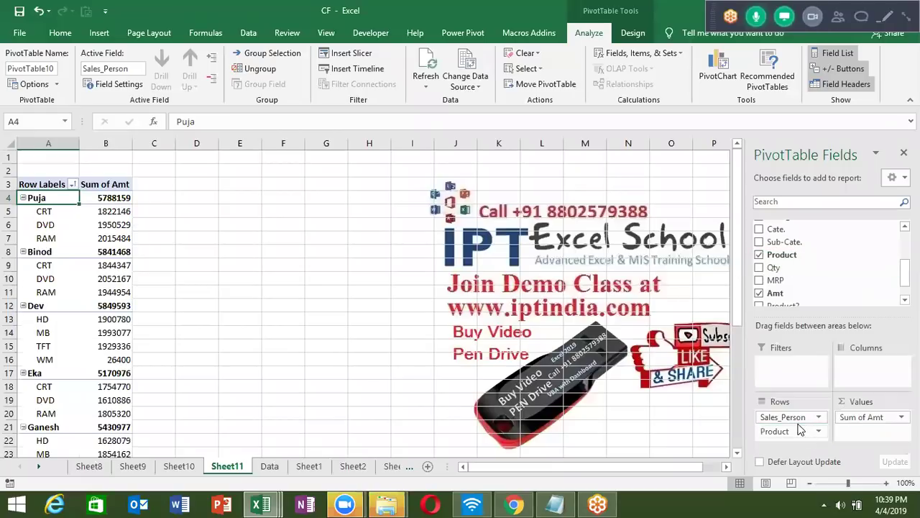
click(123, 224)
click(123, 212)
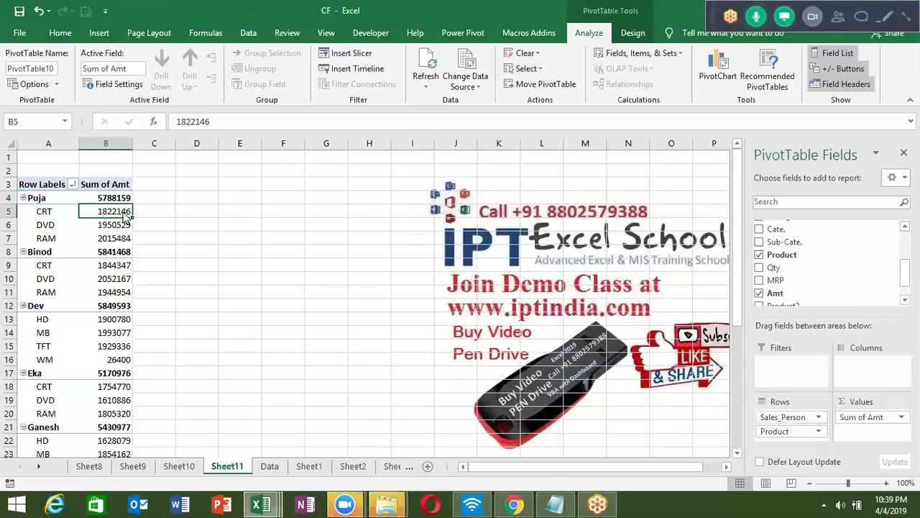
right_click(124, 212)
click(276, 289)
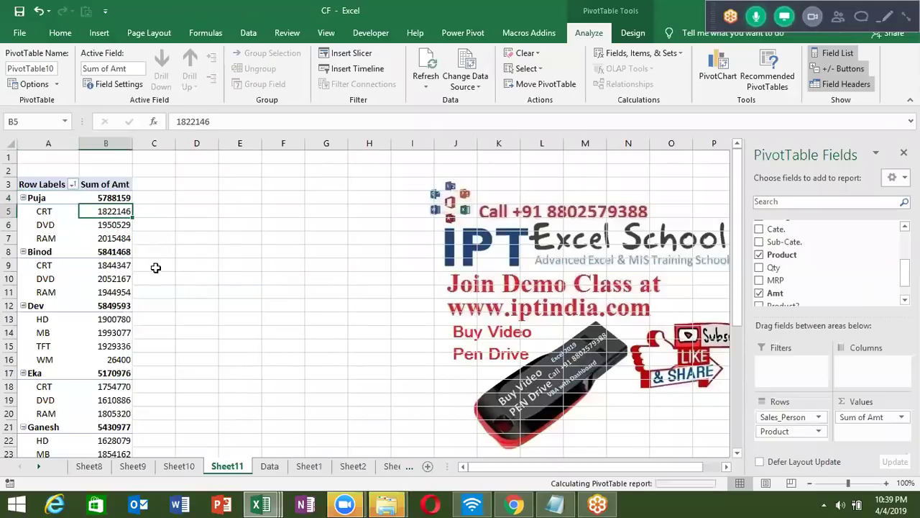
click(53, 225)
click(58, 278)
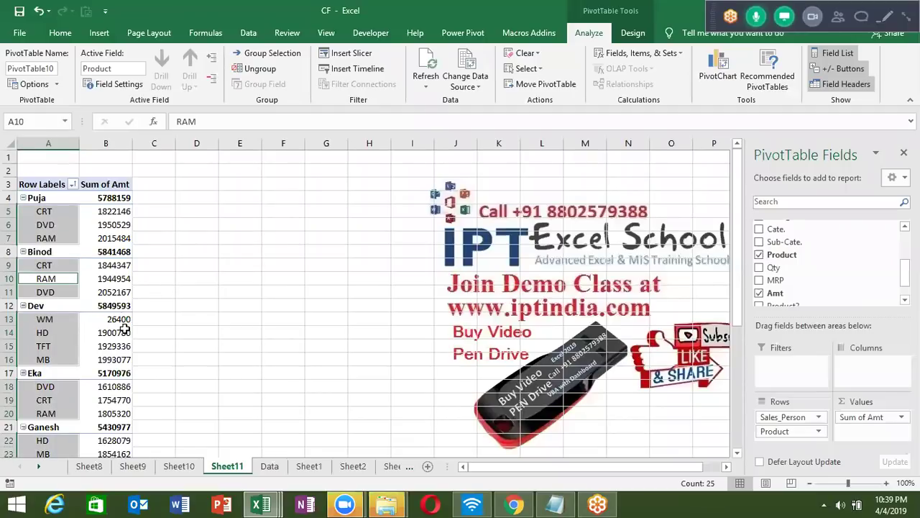
scroll(107, 323, down, 1)
scroll(108, 324, down, 5)
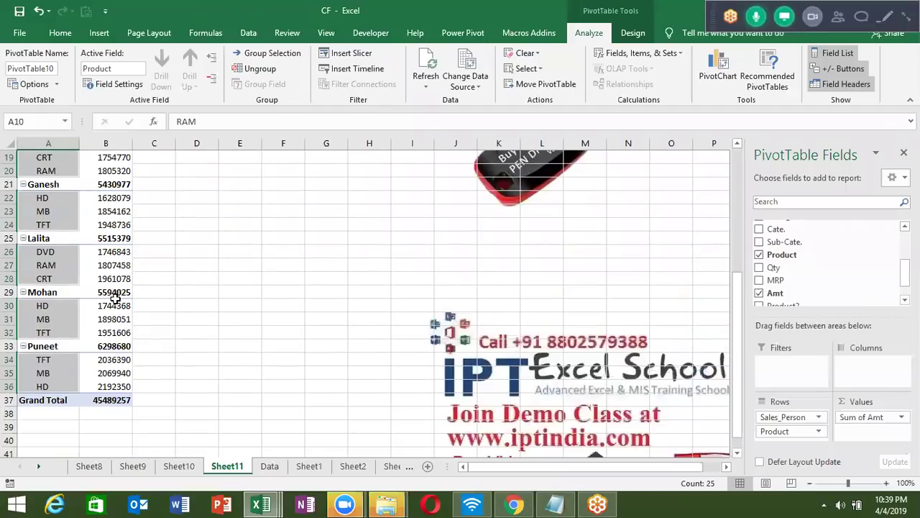
scroll(115, 297, up, 4)
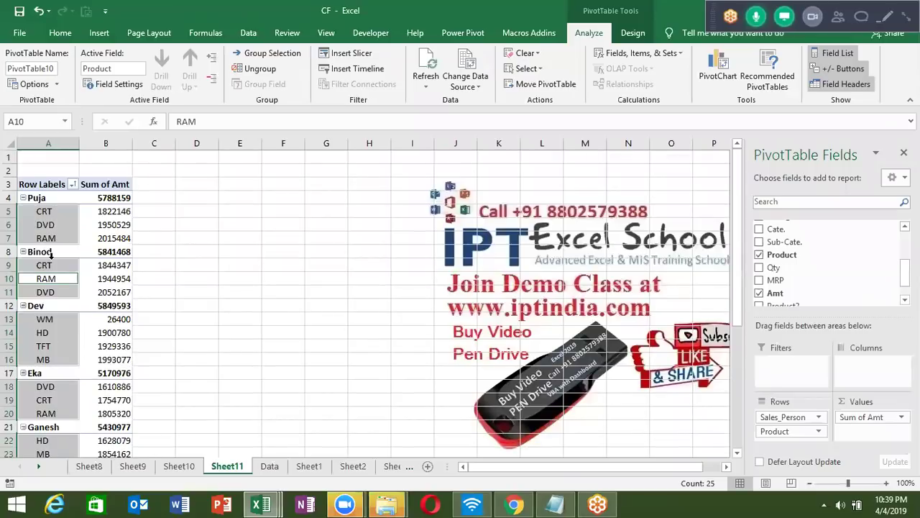
click(118, 201)
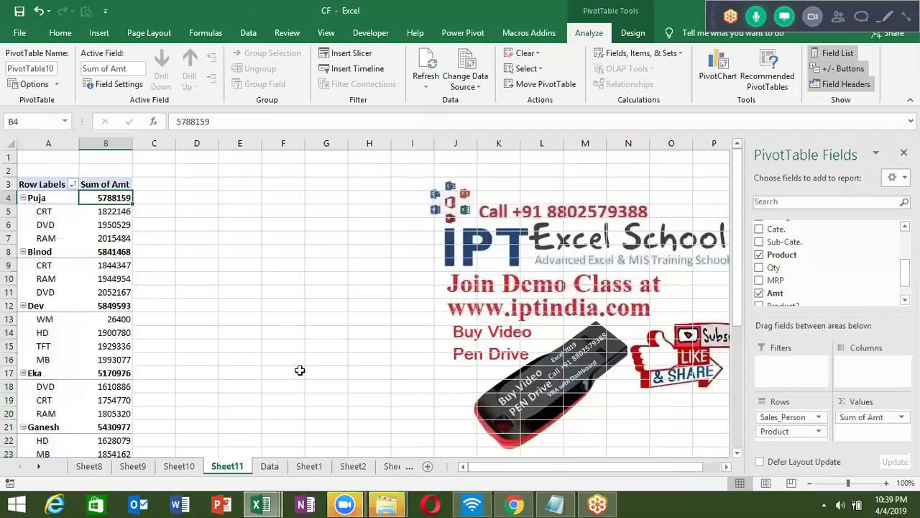
Step: Remove Product from the rows and move Puneet to the beginning of the salesperson list
mouse_move(785, 431)
mouse_down()
mouse_move(826, 302)
mouse_move(791, 300)
mouse_up()
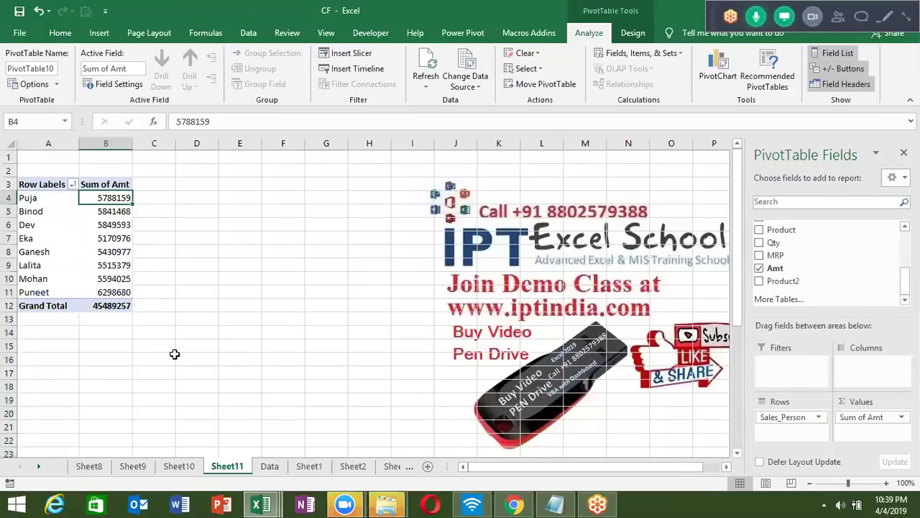
click(101, 291)
click(49, 293)
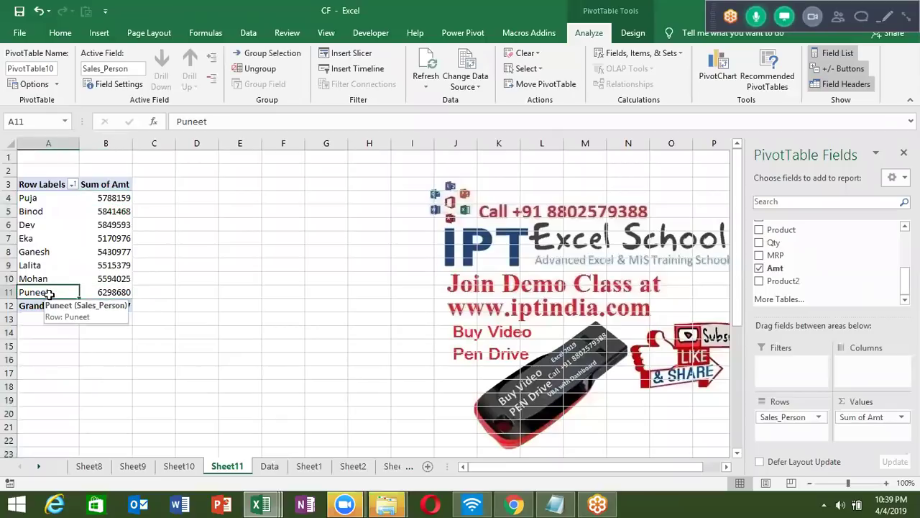
right_click(48, 295)
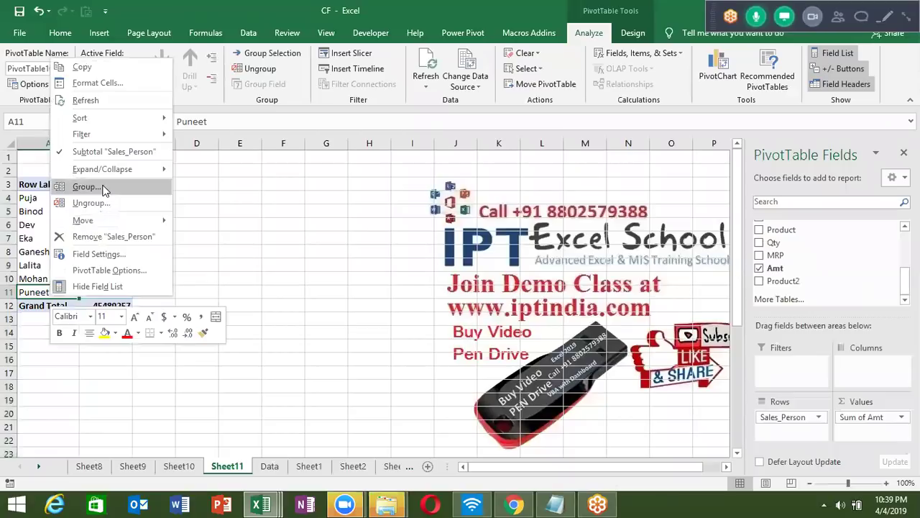
mouse_move(84, 221)
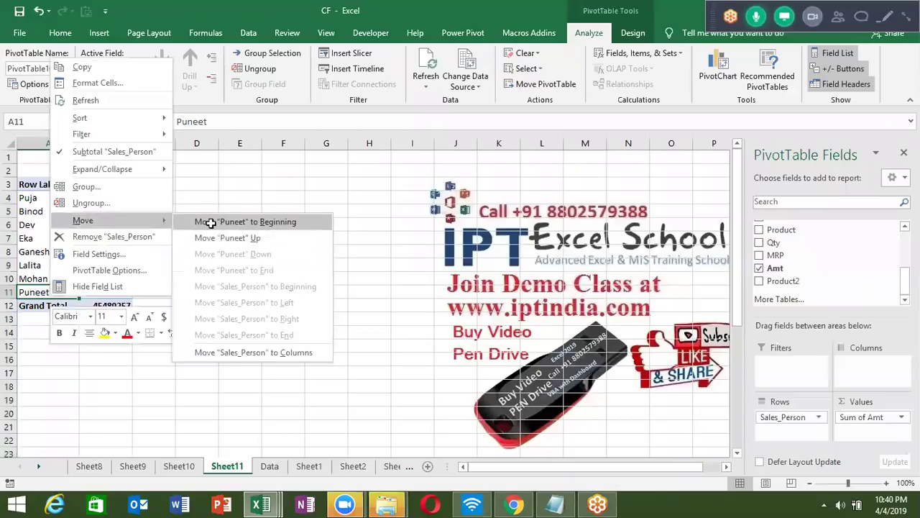
click(213, 224)
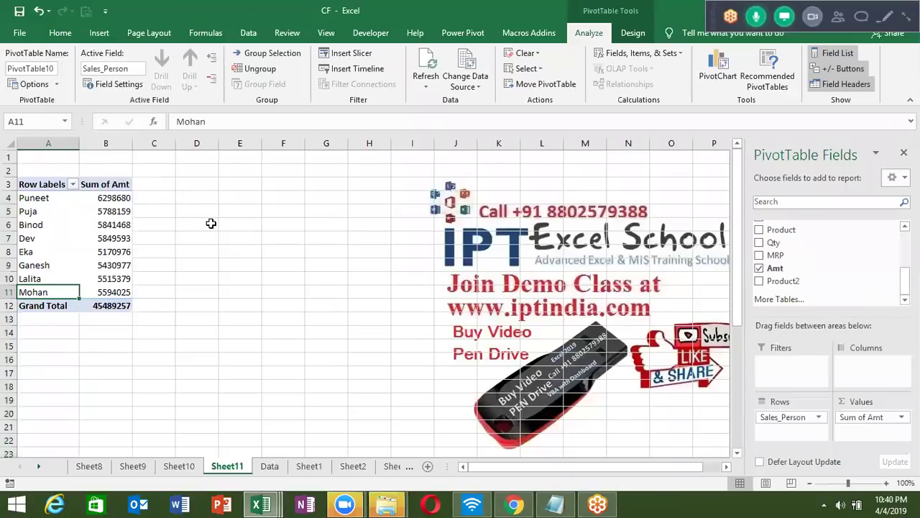
Step: Open the options for Dev's row and dismiss them without changes
click(113, 238)
click(53, 240)
right_click(53, 240)
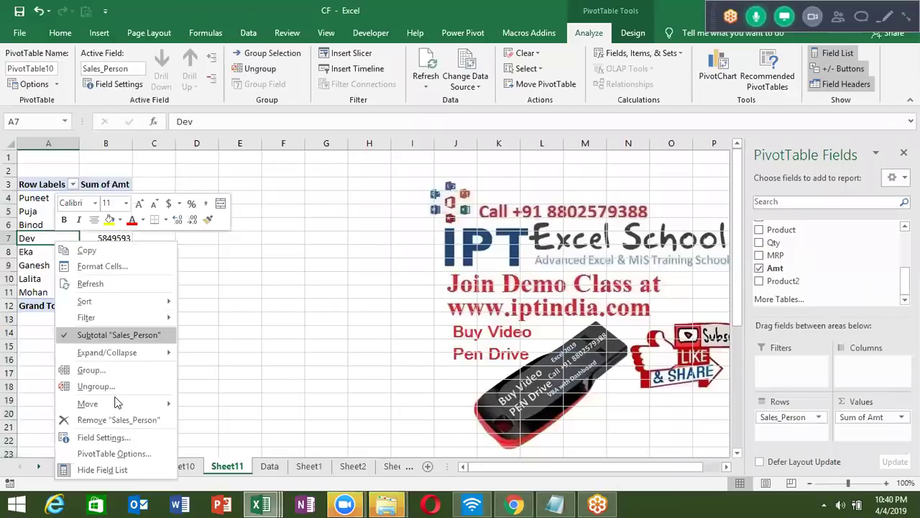
mouse_move(87, 403)
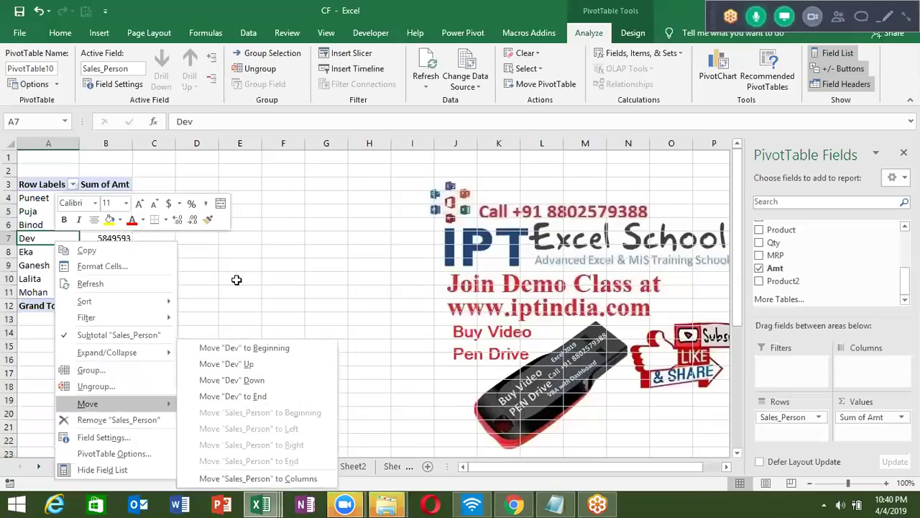
key(Escape)
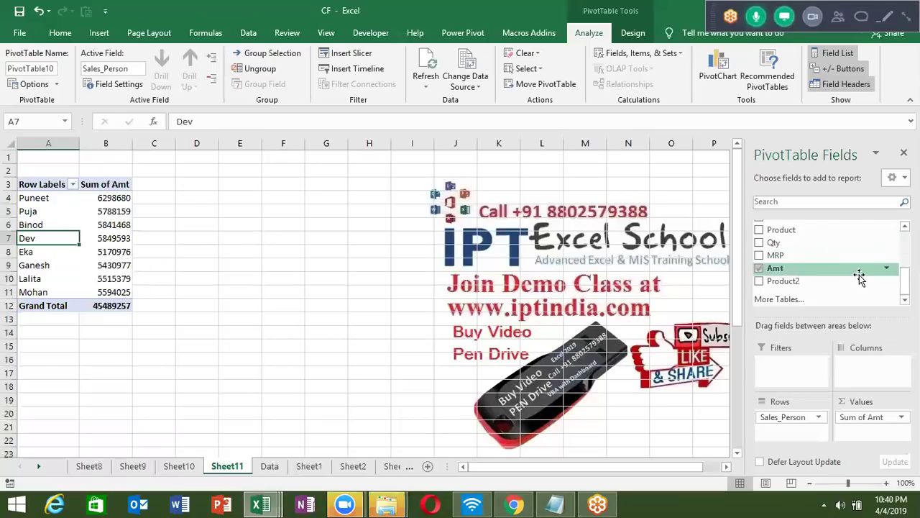
Step: Place Product in the pivot columns and sort the product headers A to Z, CRT through WM
drag(782, 229, 872, 368)
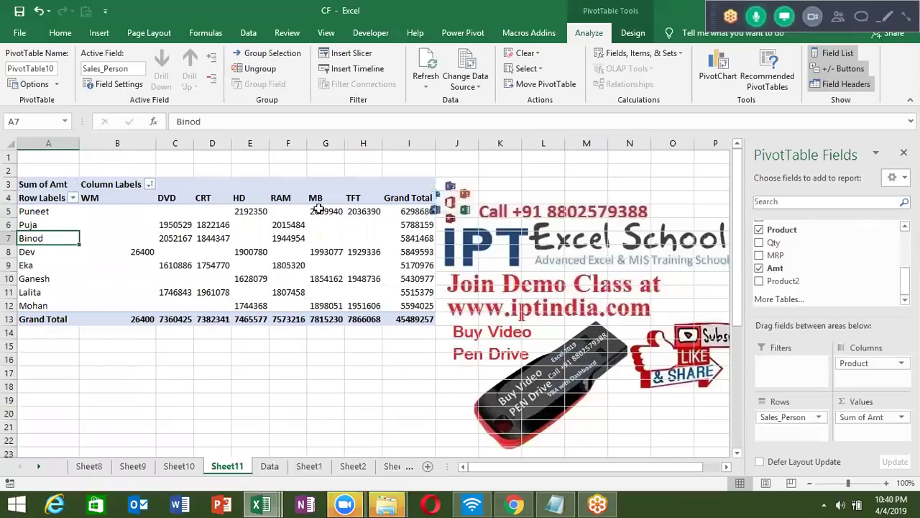
right_click(314, 202)
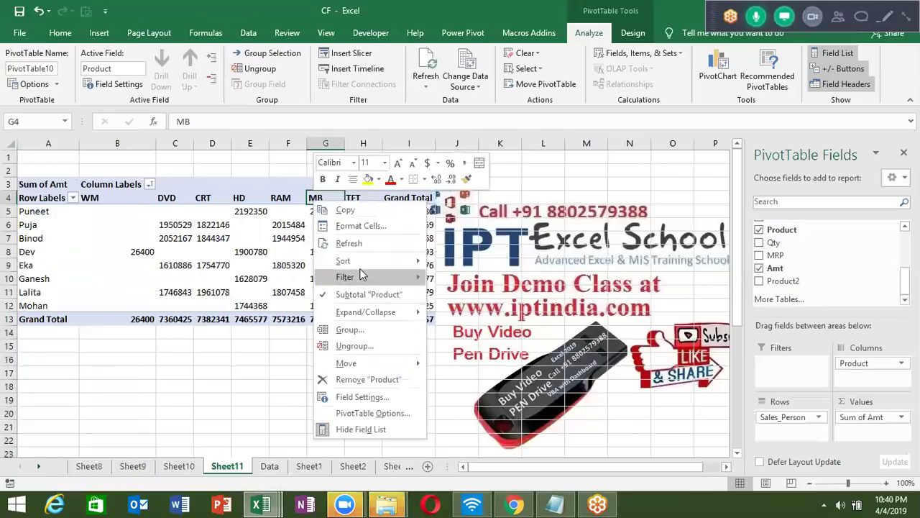
mouse_move(343, 260)
click(460, 263)
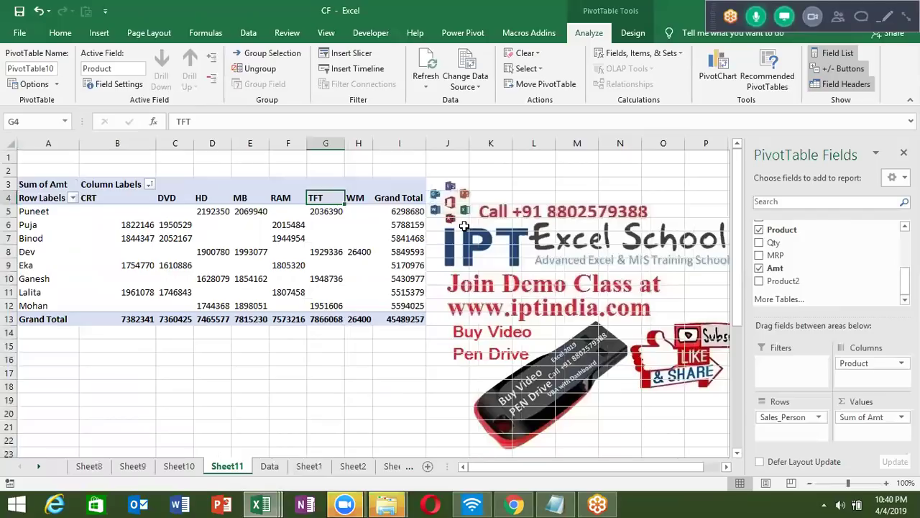
click(237, 234)
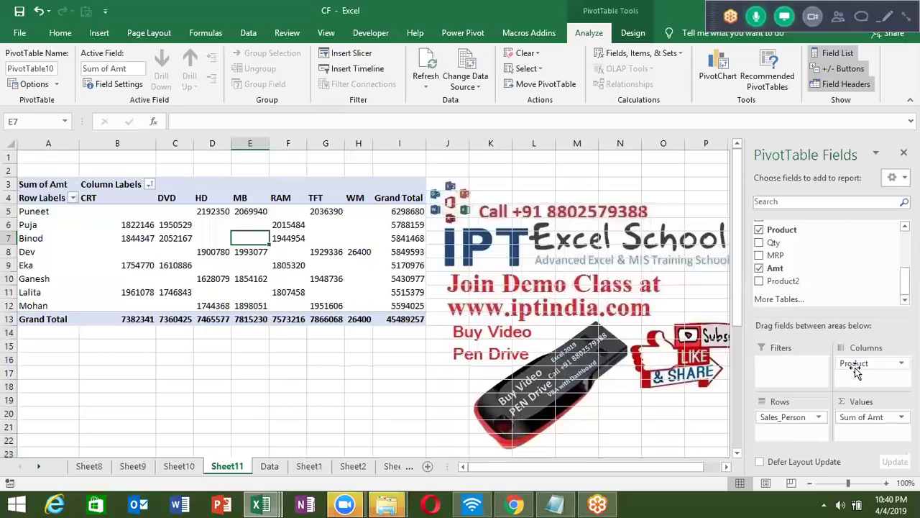
Step: Filter the salesperson rows to exclude Lalita and Binod
click(197, 264)
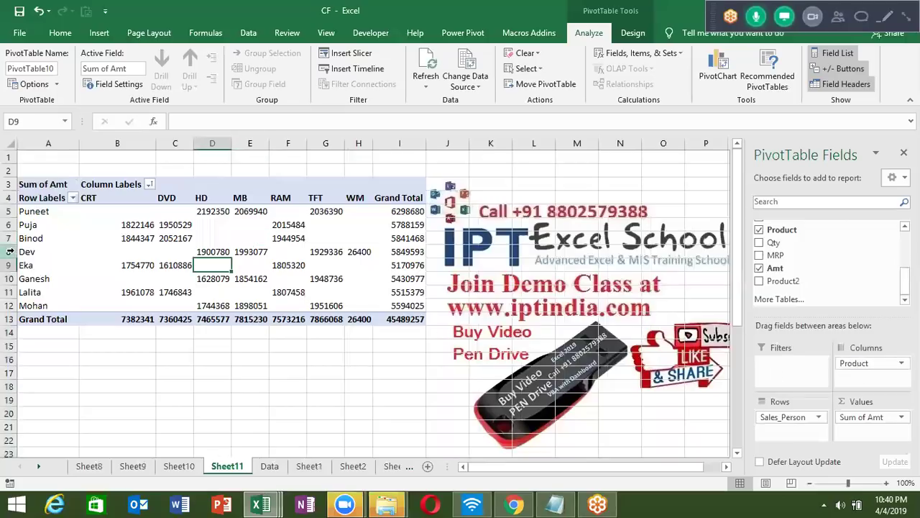
click(72, 198)
click(39, 414)
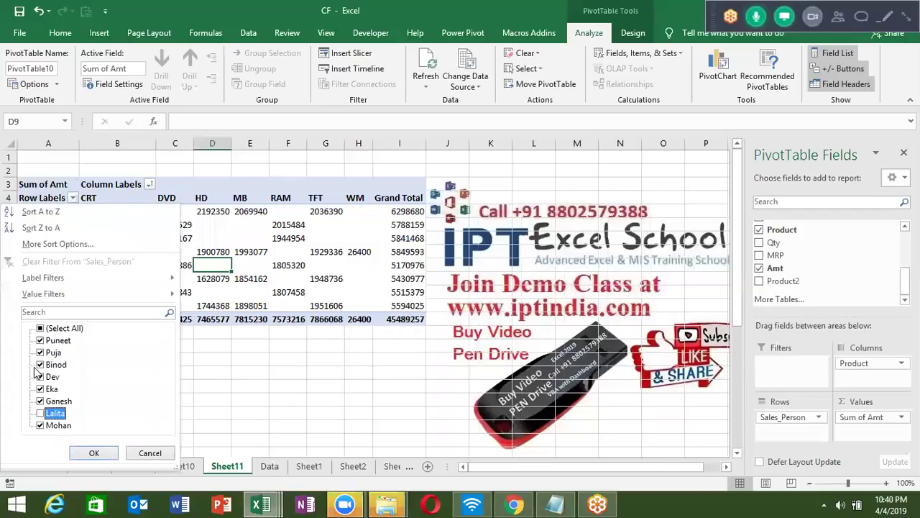
click(40, 365)
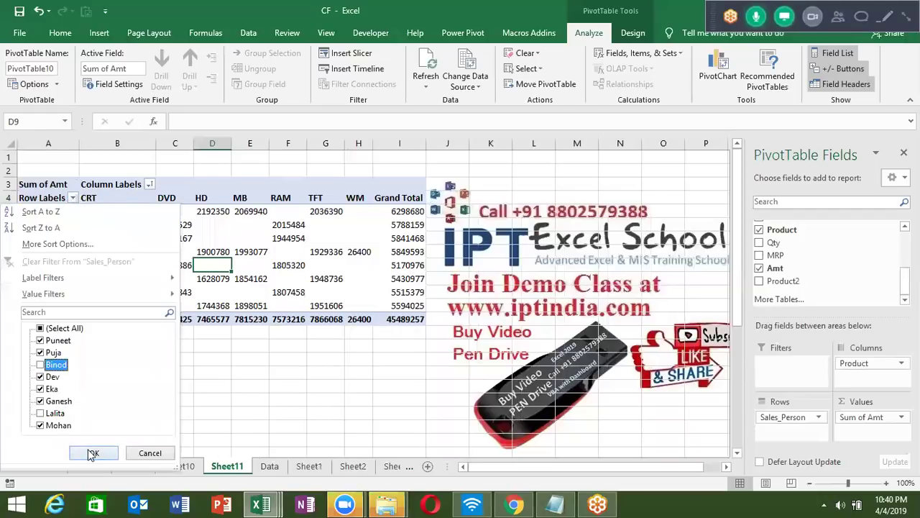
click(86, 446)
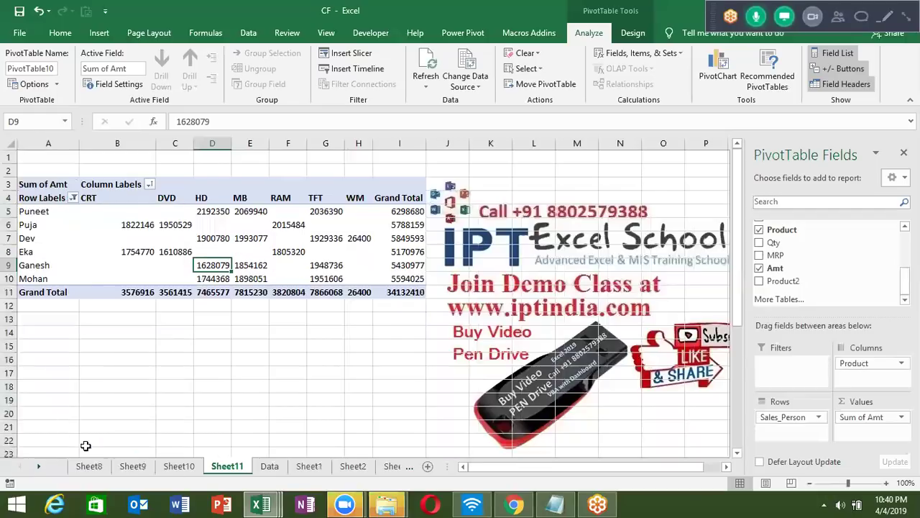
Step: Reopen the salesperson and product filters and close both without applying changes
click(73, 198)
click(46, 365)
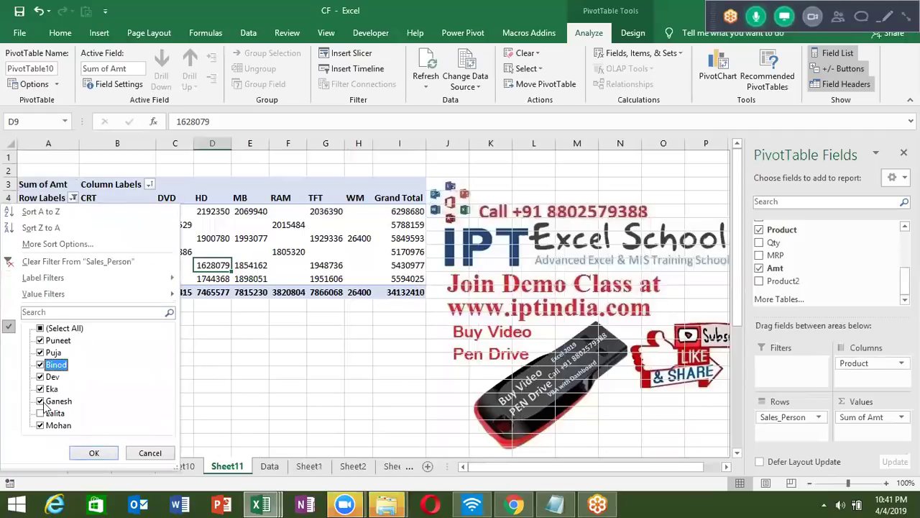
click(47, 414)
click(46, 415)
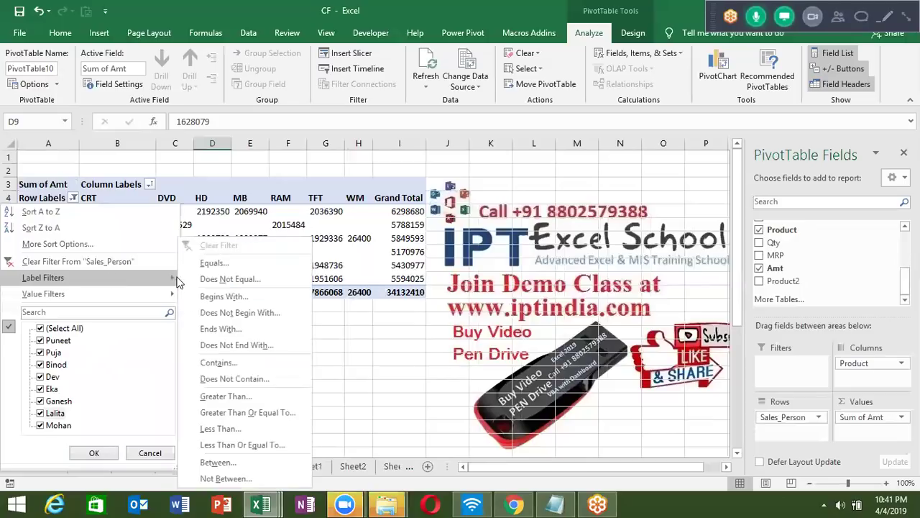
mouse_move(43, 277)
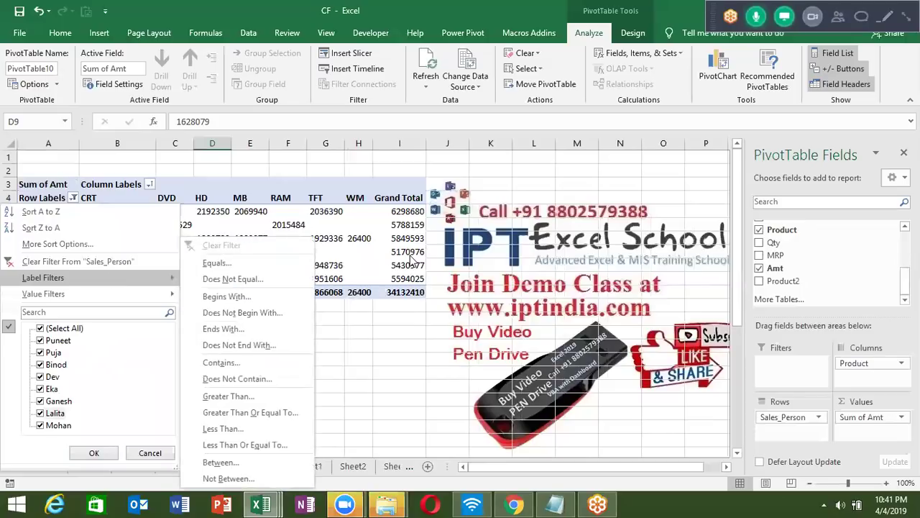
click(411, 257)
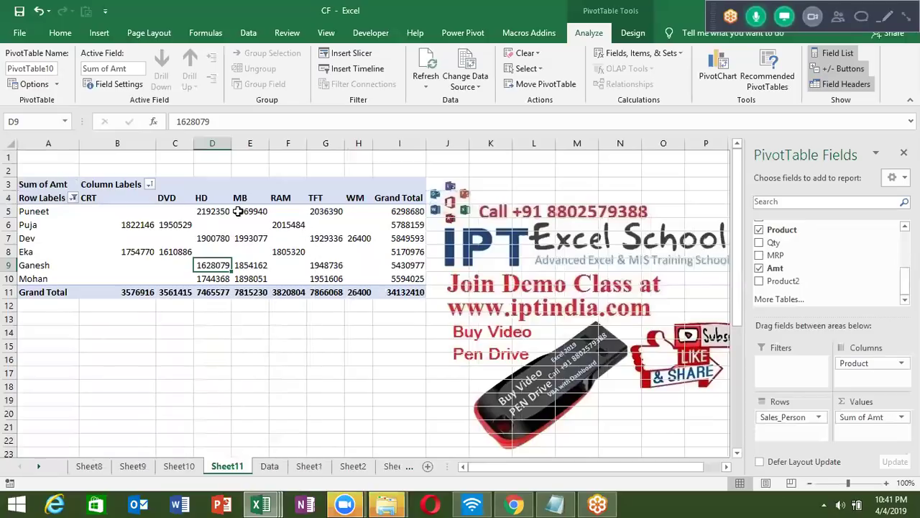
click(149, 185)
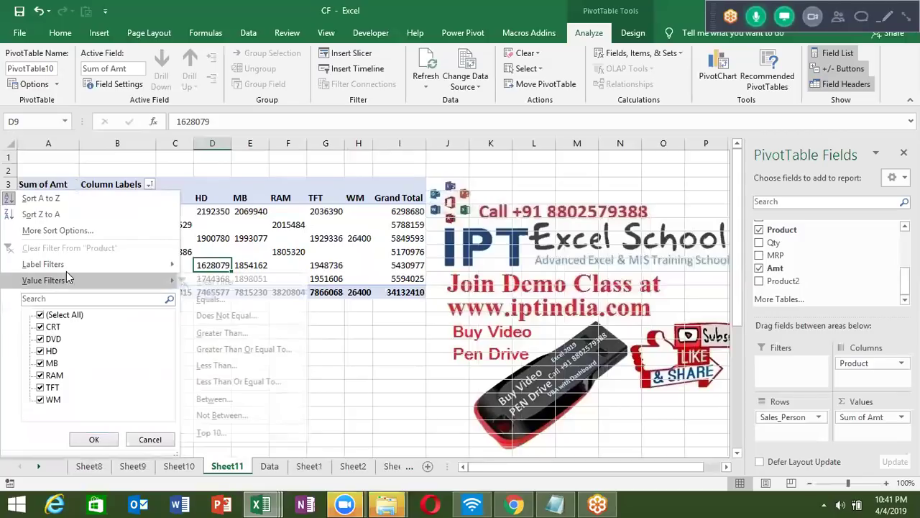
mouse_move(43, 264)
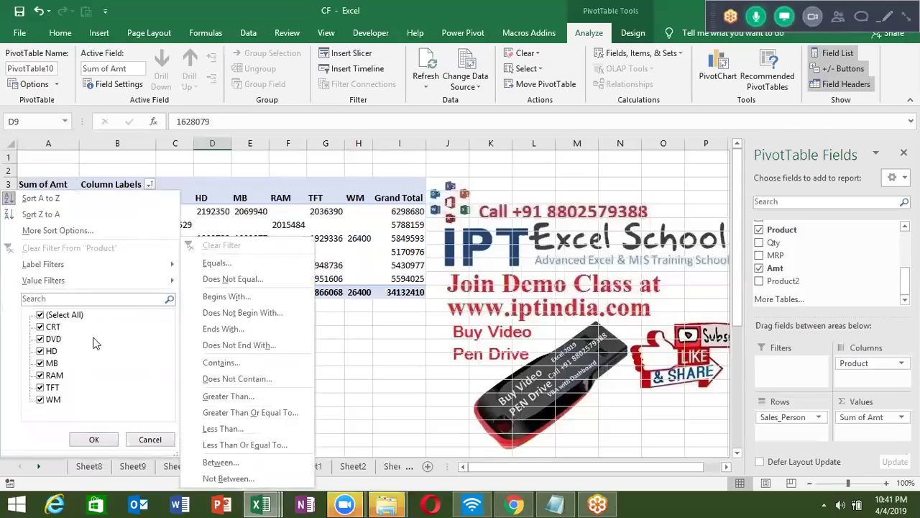
click(266, 224)
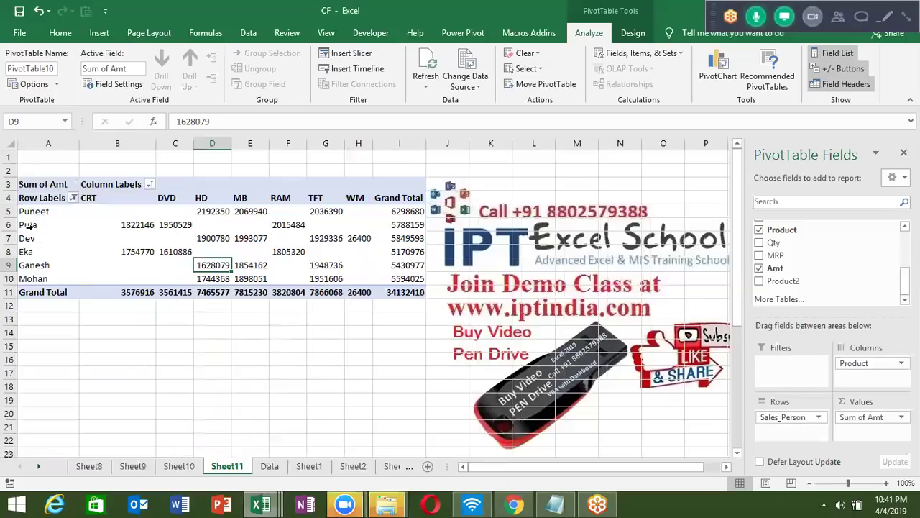
Step: Add Cate. and S_Manager to the pivot's Filters area
drag(798, 280, 813, 252)
scroll(813, 252, up, 1)
scroll(802, 276, up, 2)
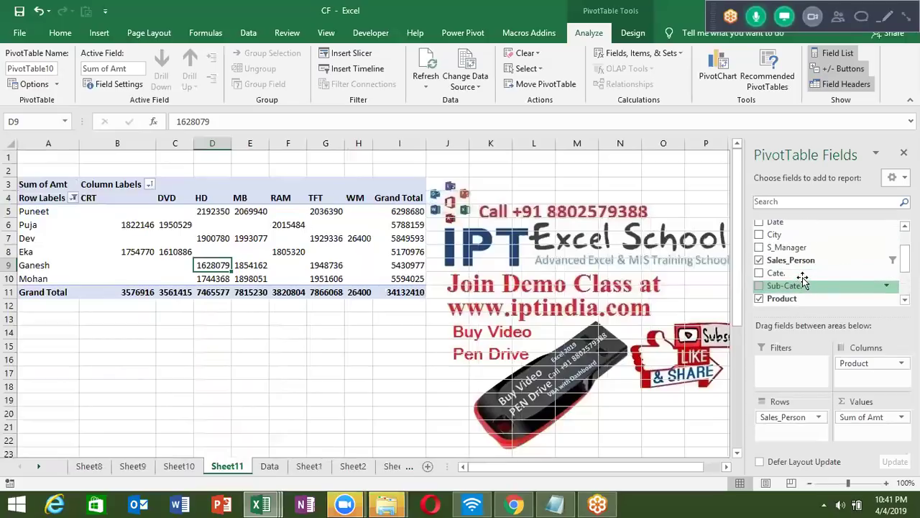
drag(802, 277, 804, 367)
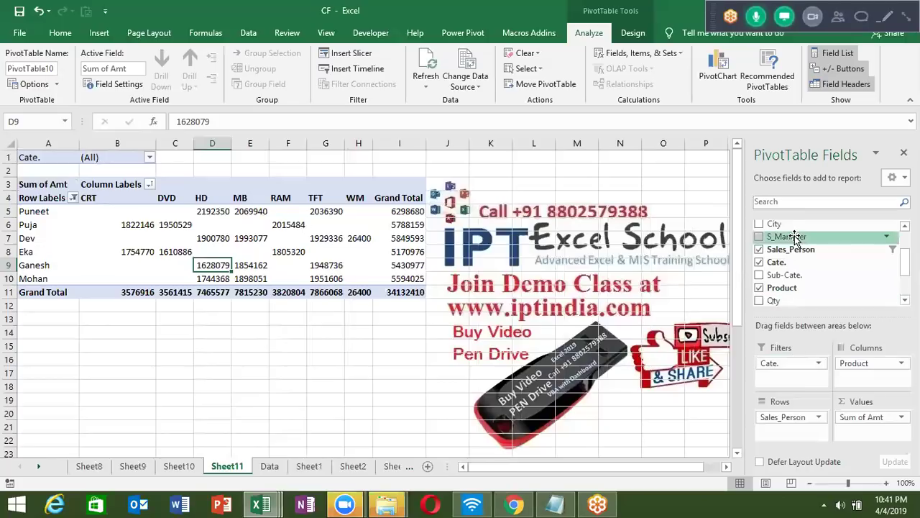
drag(794, 235, 811, 372)
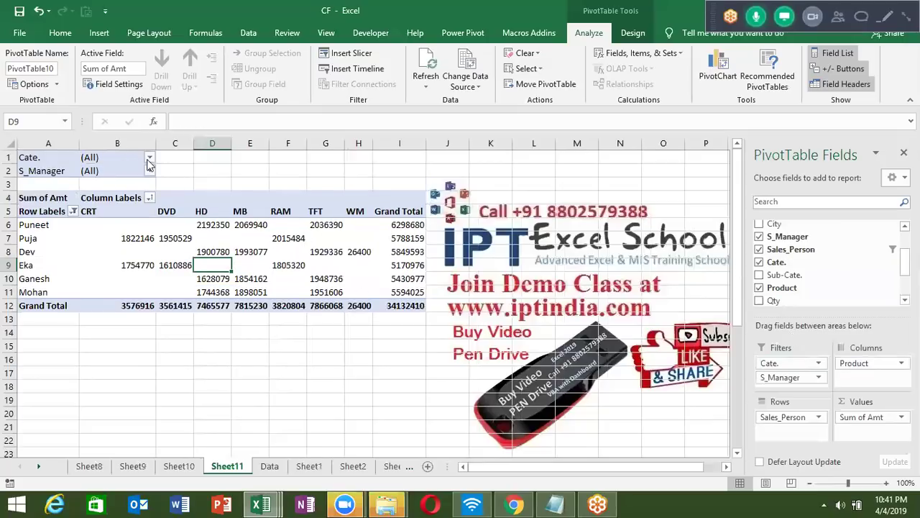
Step: Set the Cate. filter to Corp and the S_Manager filter to Neeraj
click(148, 160)
click(31, 201)
click(76, 326)
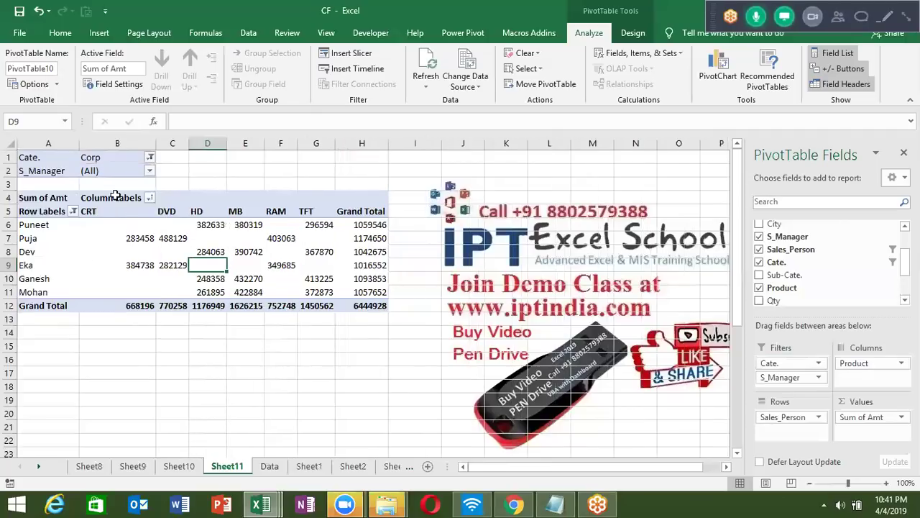
click(149, 171)
click(34, 214)
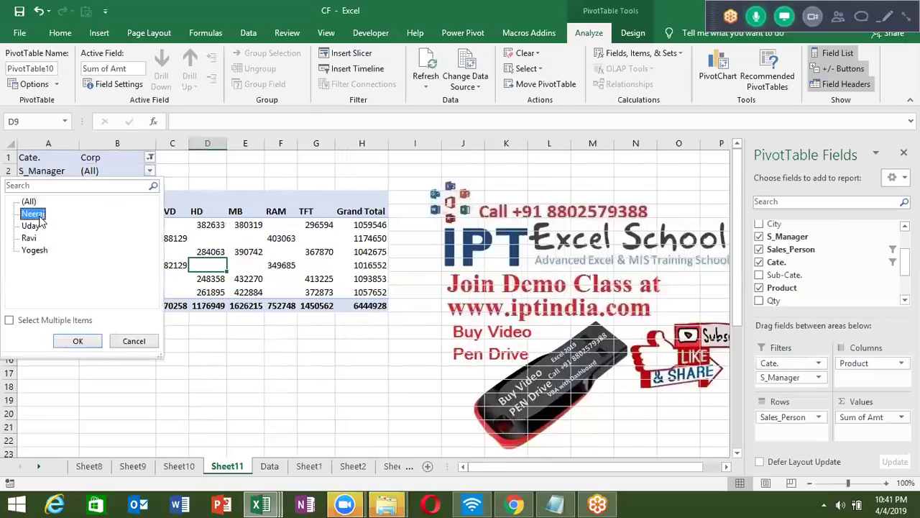
click(83, 342)
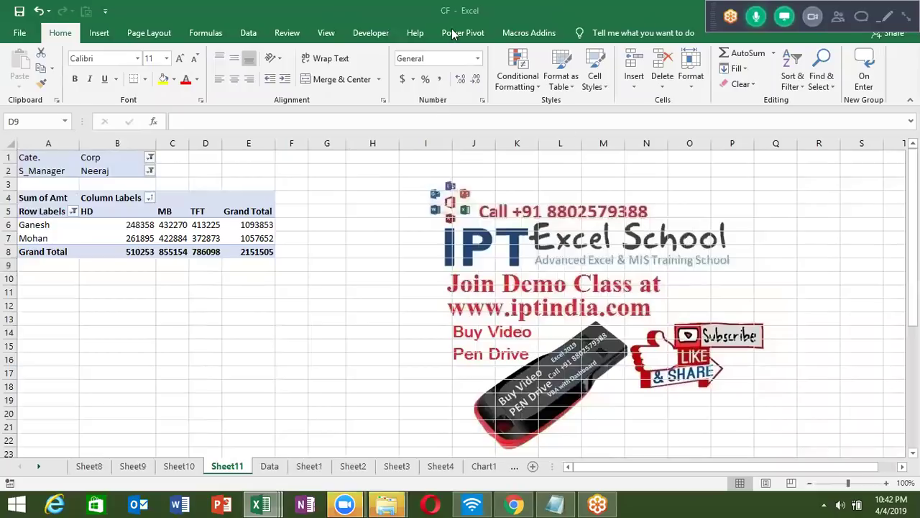
Step: Close the CF workbook without saving
mouse_move(461, 16)
mouse_down()
mouse_move(487, 42)
mouse_move(282, 131)
mouse_up()
click(726, 125)
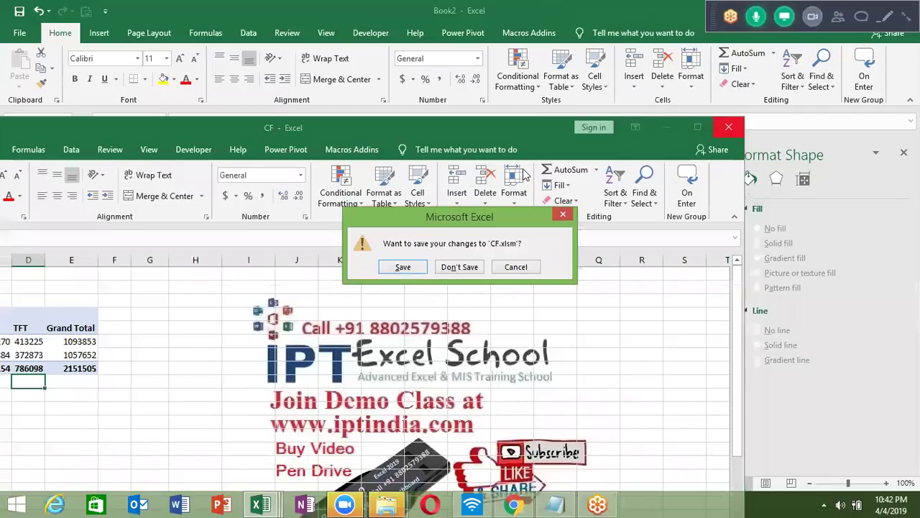
click(459, 268)
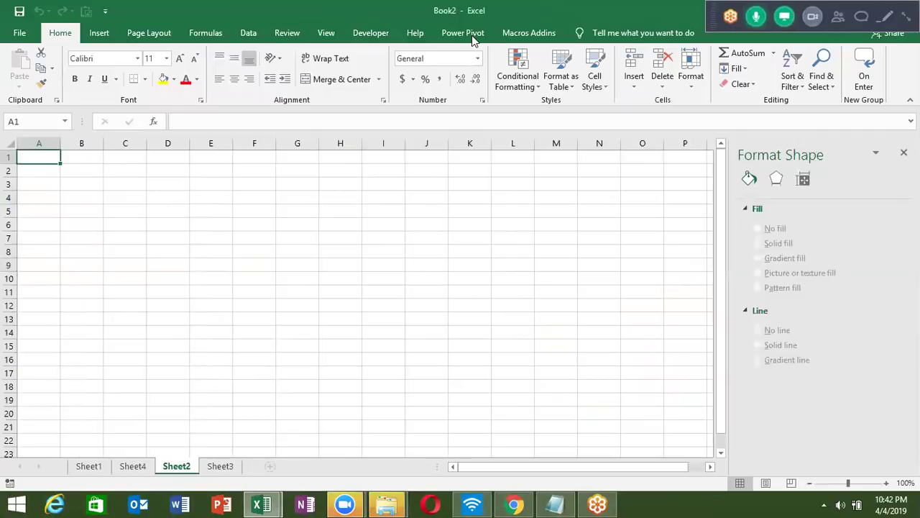
Step: Close Book2 without saving its changes
double_click(539, 14)
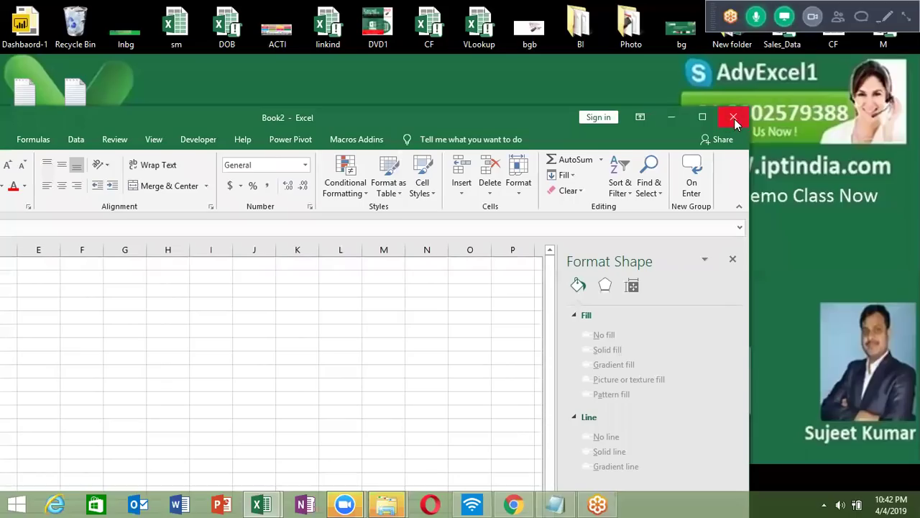
click(734, 119)
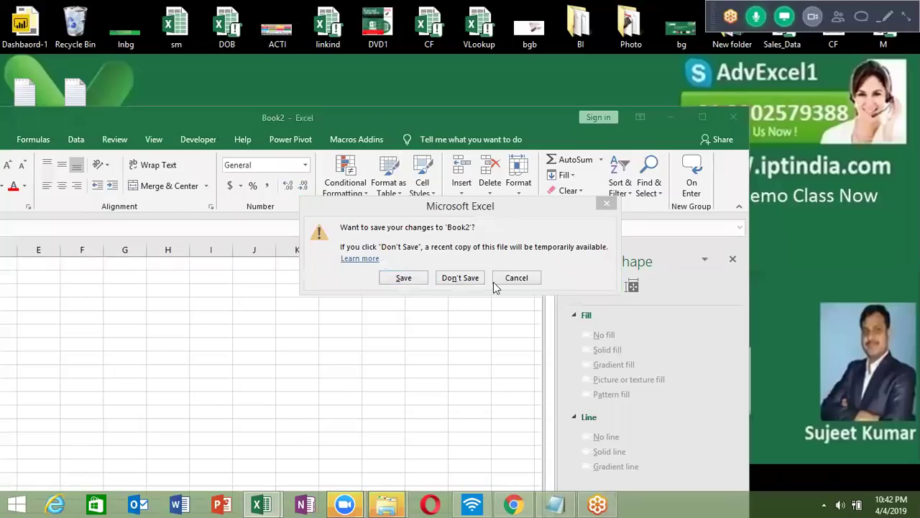
click(469, 282)
click(469, 282)
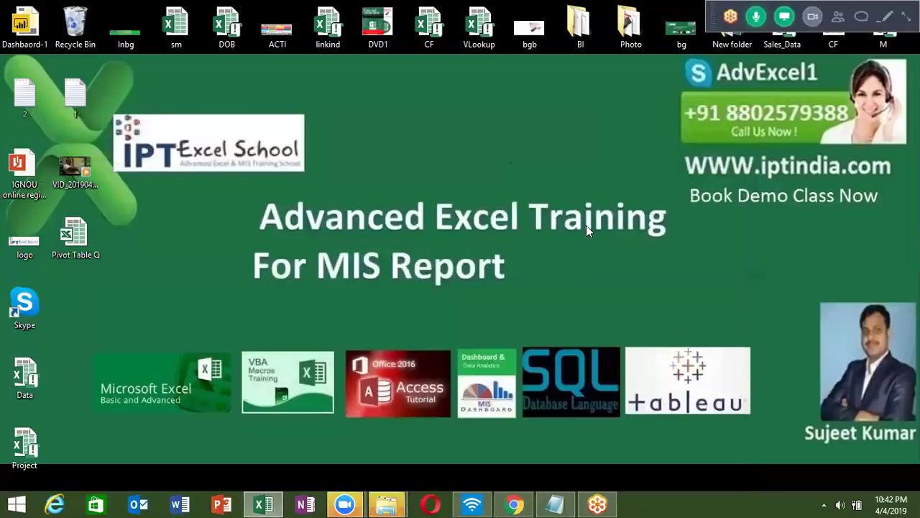